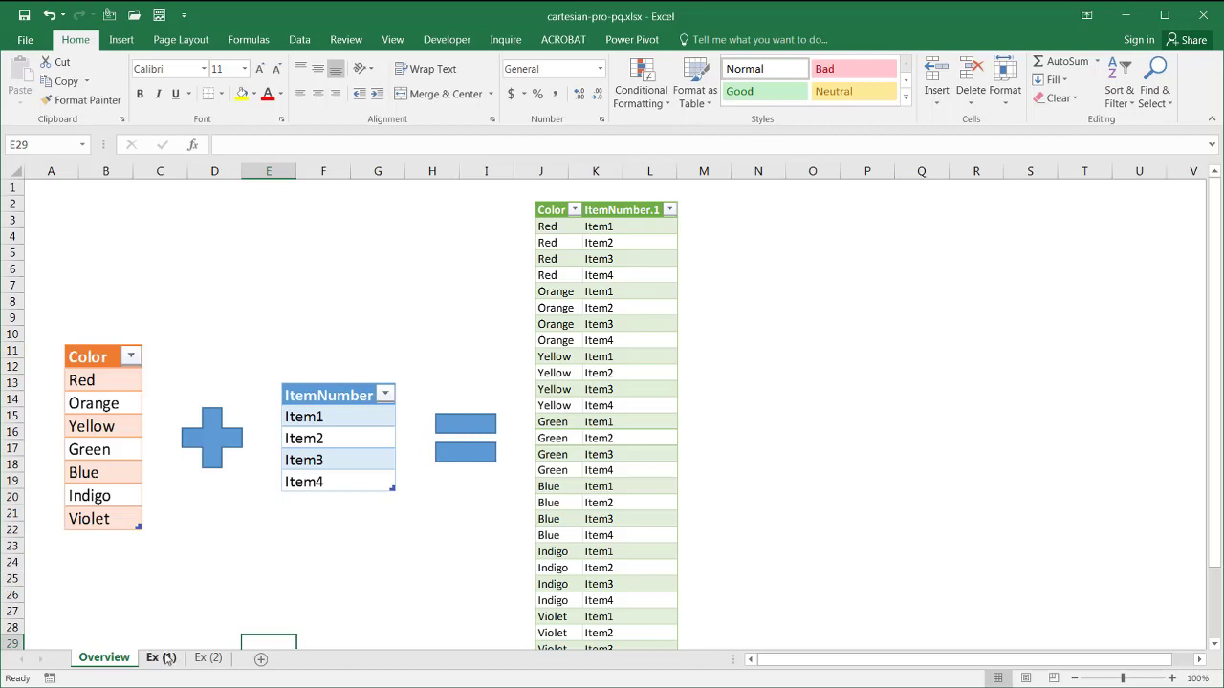
Step: On the Ex (1) sheet, convert the ItemNumber list in A1:A5 into a table with headers
{"action": "left_click", "coordinate": [166, 659]}
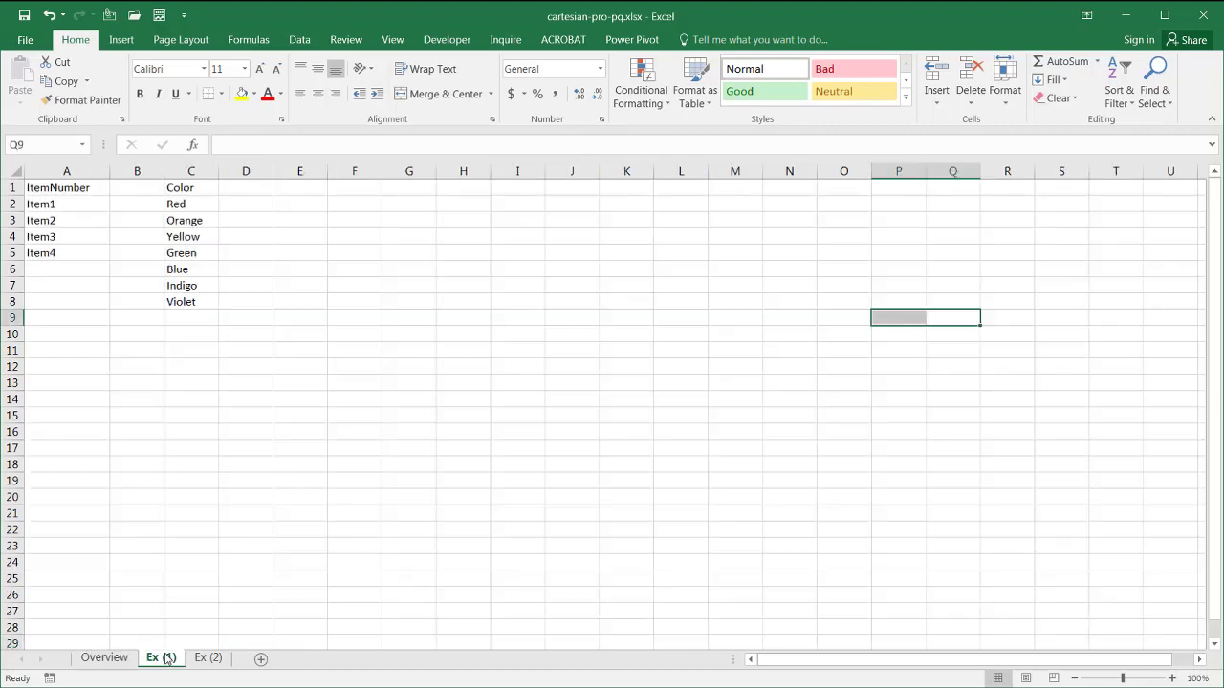
{"action": "left_click", "coordinate": [78, 234]}
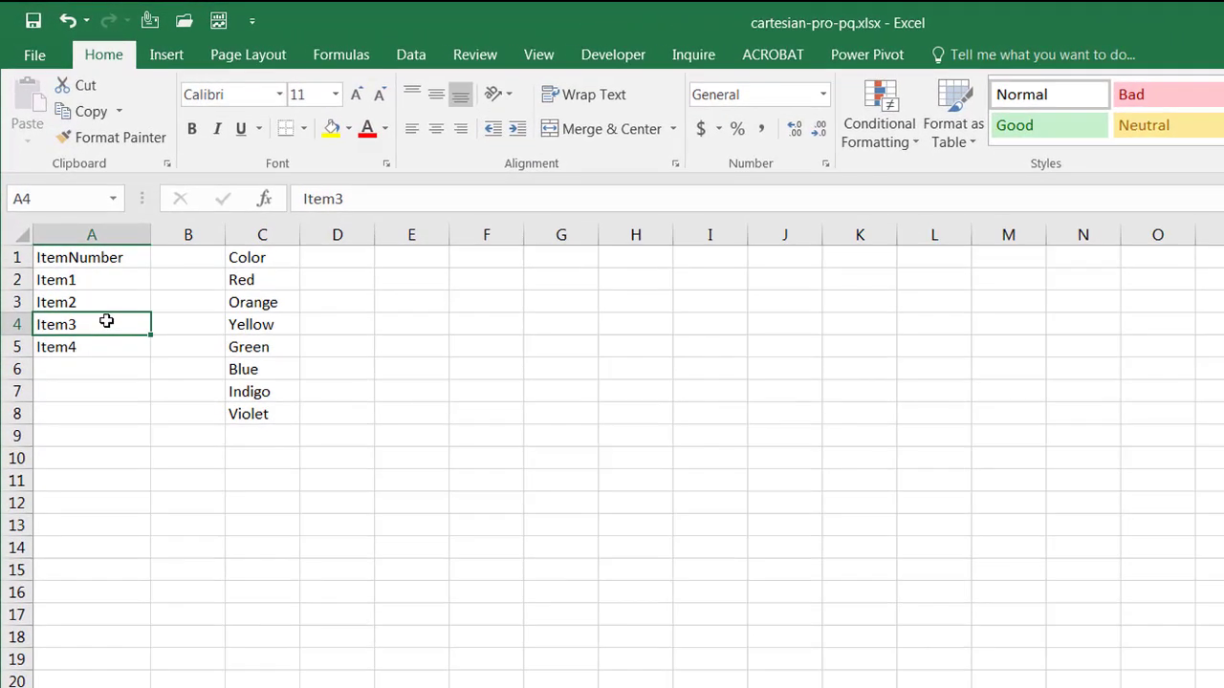
{"action": "key", "text": "ctrl+t"}
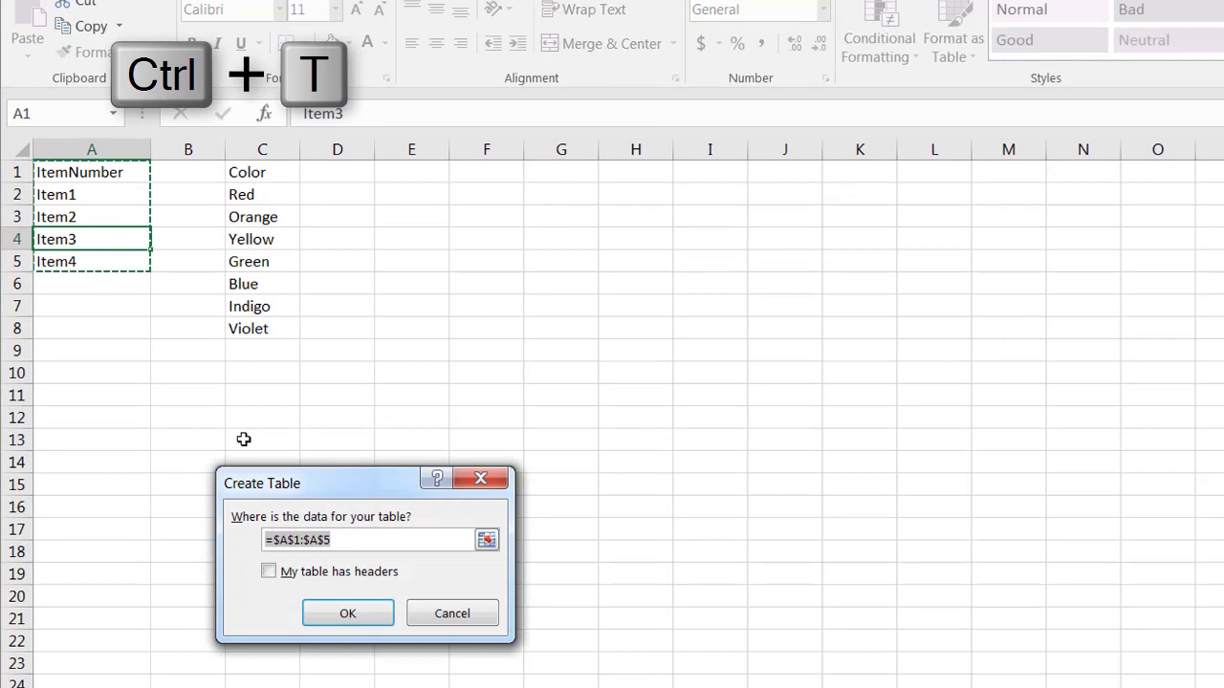
{"action": "left_click", "coordinate": [271, 572]}
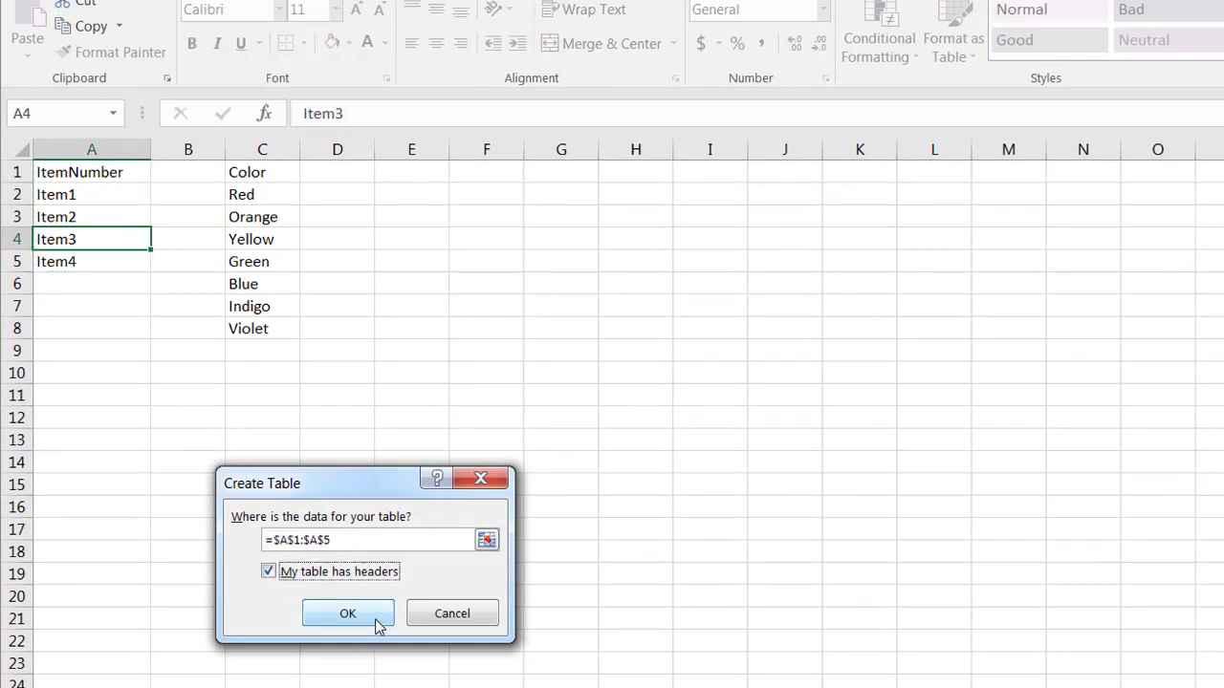
{"action": "left_click", "coordinate": [347, 614]}
Step: Convert the Color list in C1:C8 into a table with headers
{"action": "left_click", "coordinate": [278, 278]}
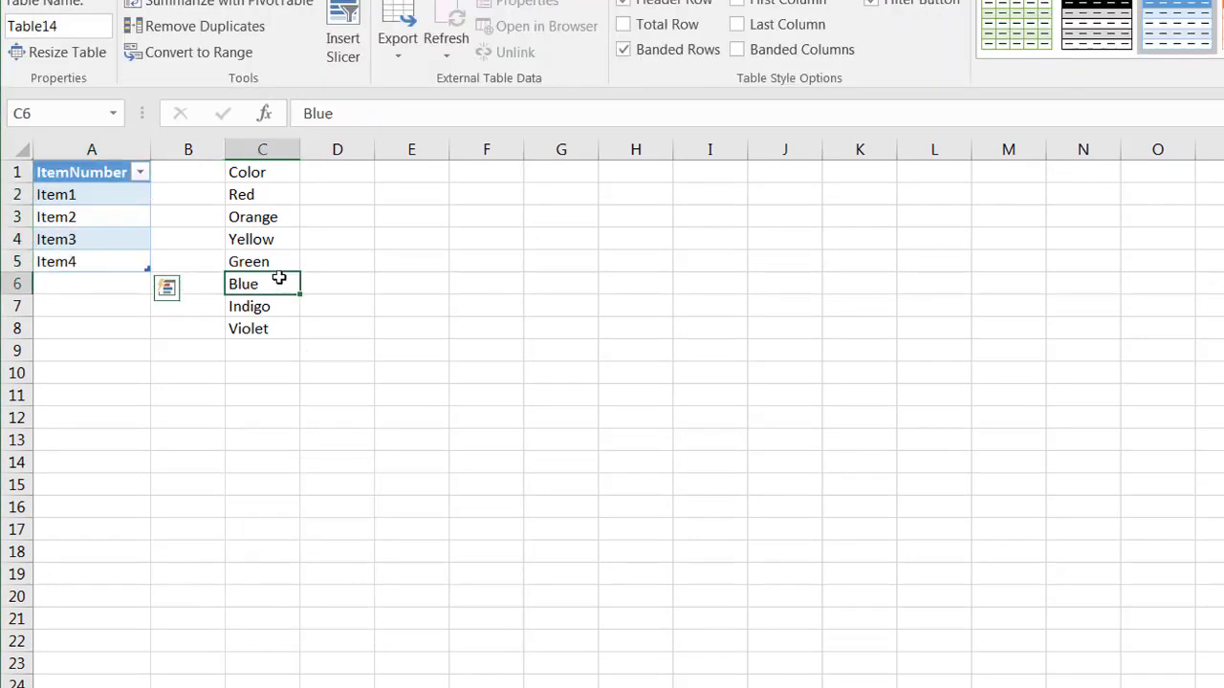
{"action": "key", "text": "ctrl+t"}
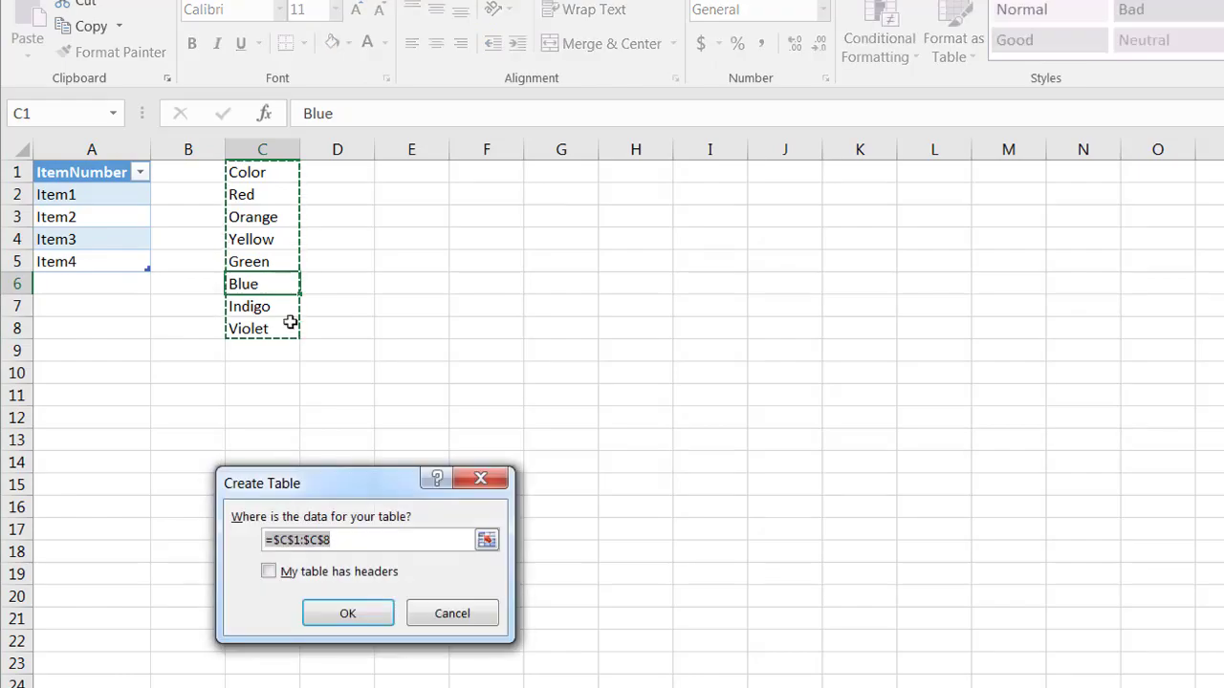
{"action": "left_click", "coordinate": [269, 571]}
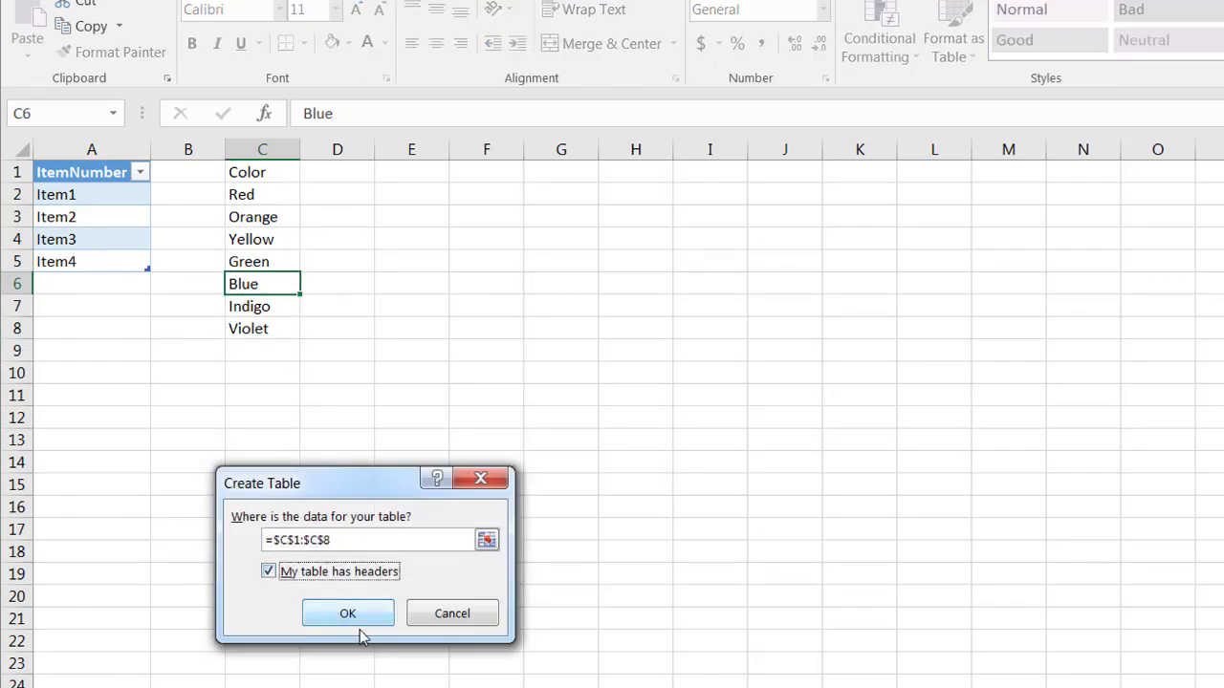
{"action": "left_click", "coordinate": [348, 613]}
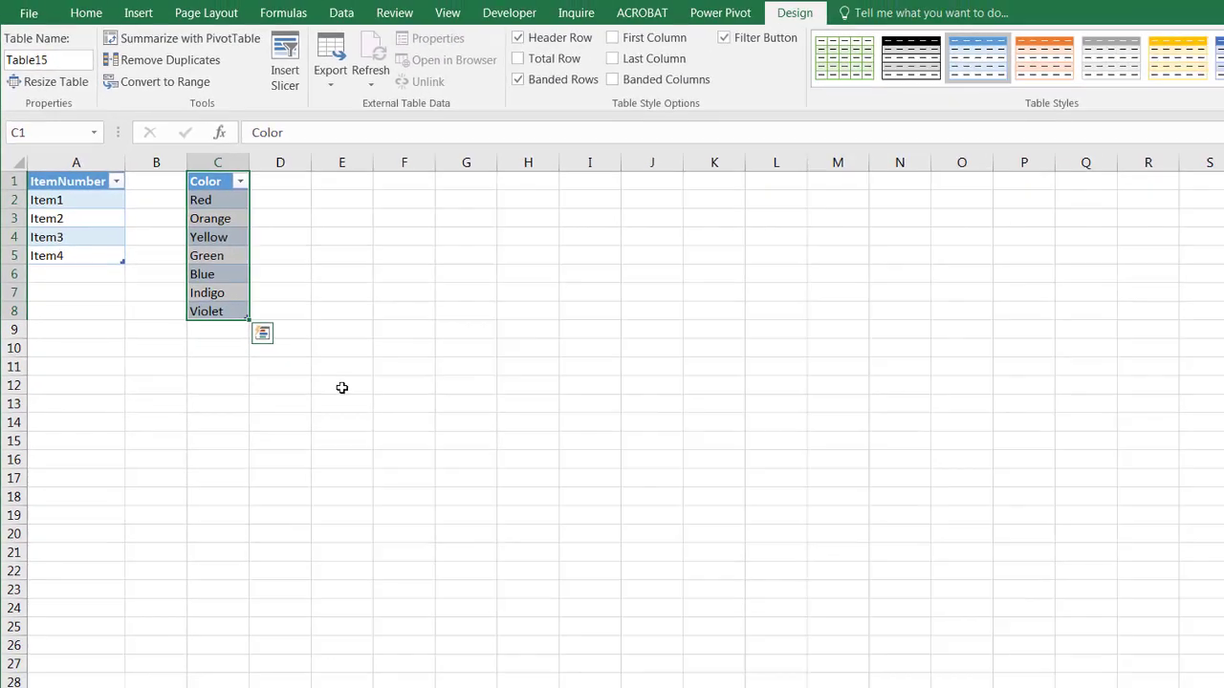
{"action": "left_click", "coordinate": [410, 417]}
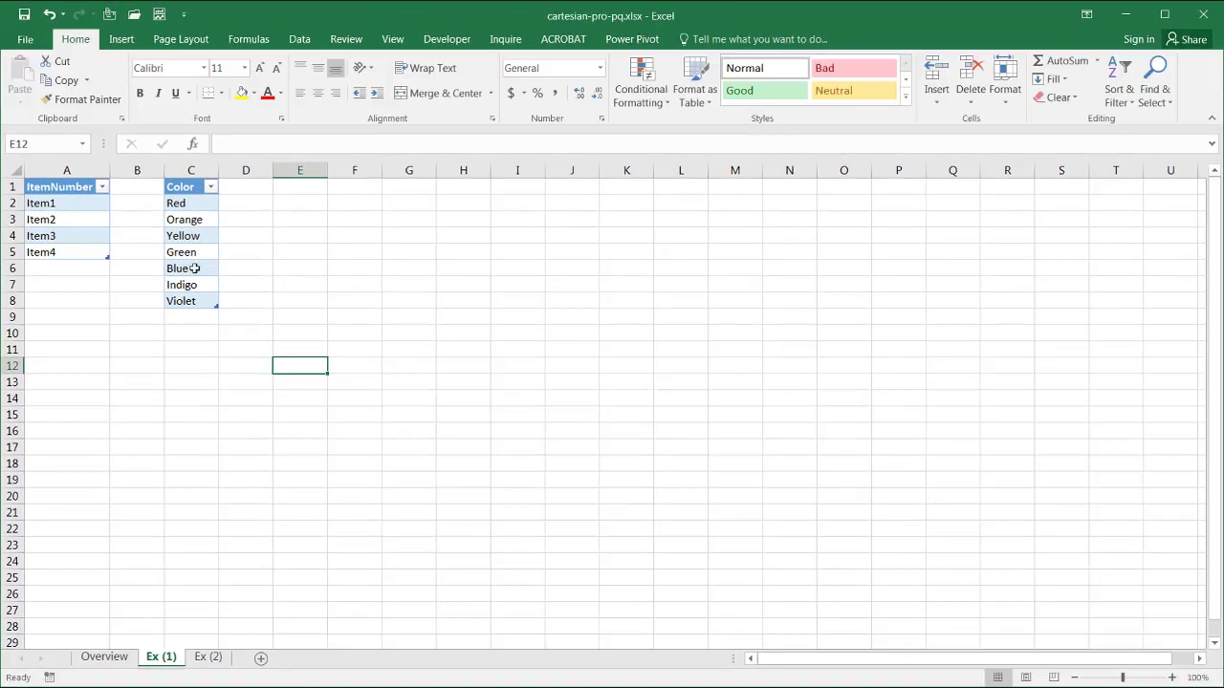
Step: Copy Item1 through Item4 and paste them transposed beside Red, starting at cell D2
{"action": "left_click_drag", "start_coordinate": [84, 205], "coordinate": [78, 251]}
{"action": "key", "text": "ctrl+c"}
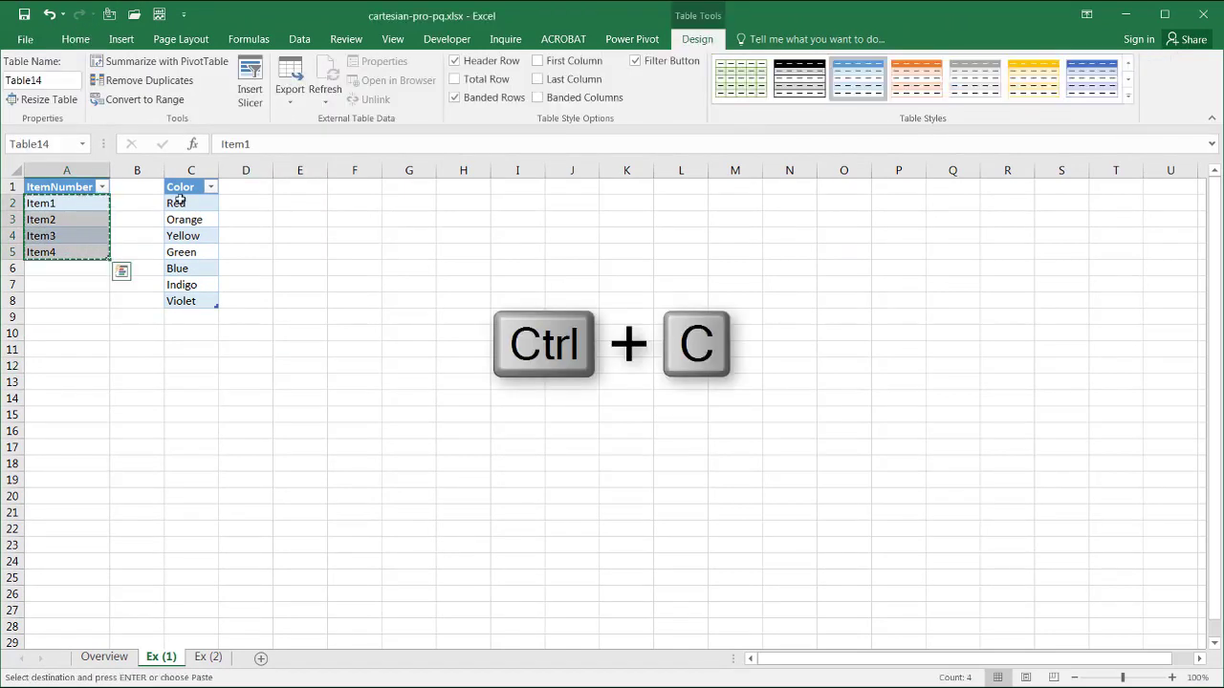
{"action": "left_click", "coordinate": [240, 199]}
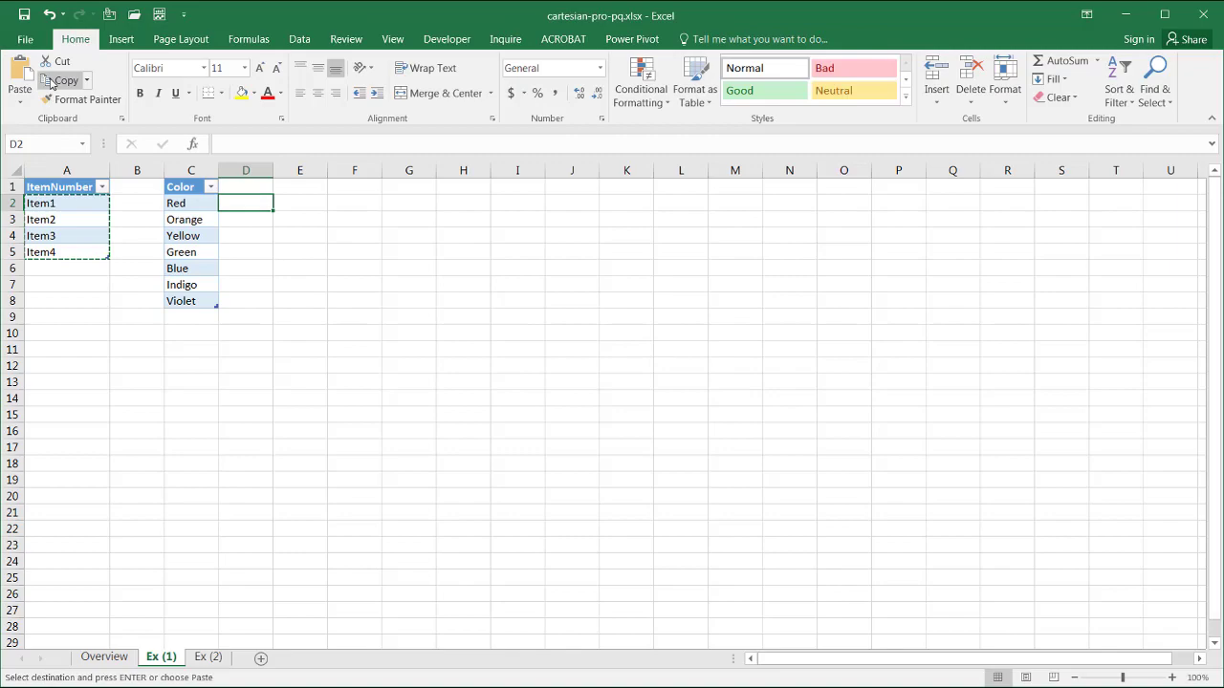
{"action": "left_click", "coordinate": [20, 101]}
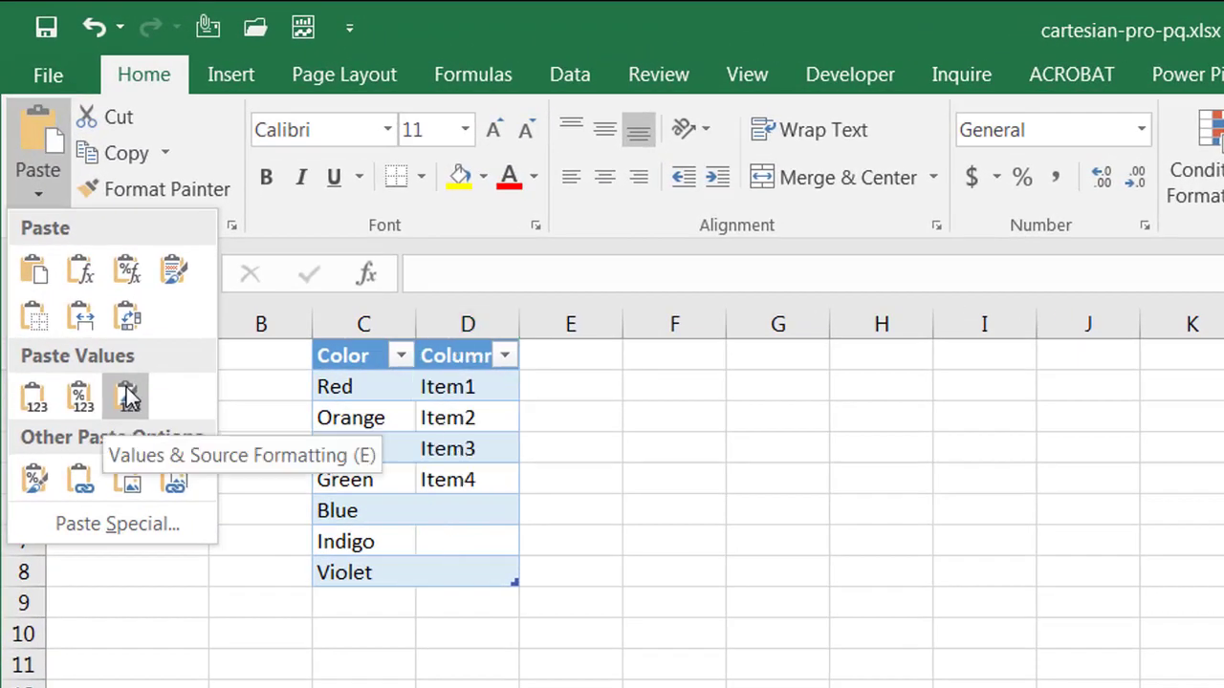
{"action": "left_click", "coordinate": [131, 319]}
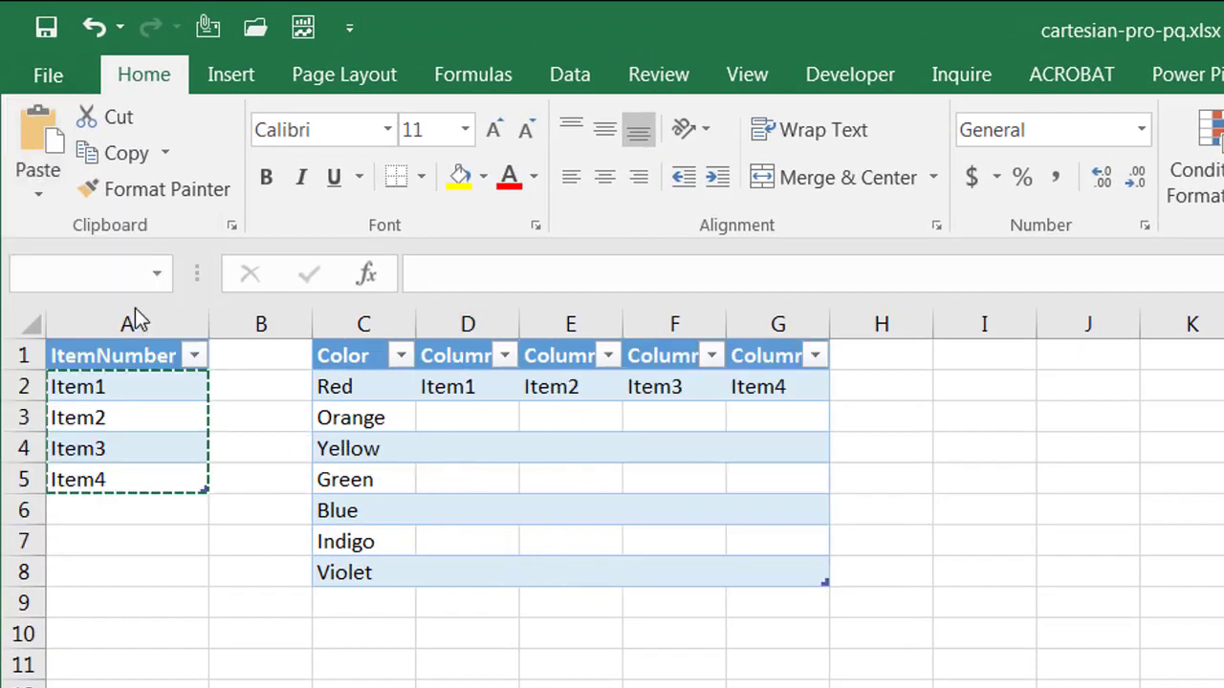
{"action": "left_click_drag", "start_coordinate": [447, 385], "coordinate": [752, 382]}
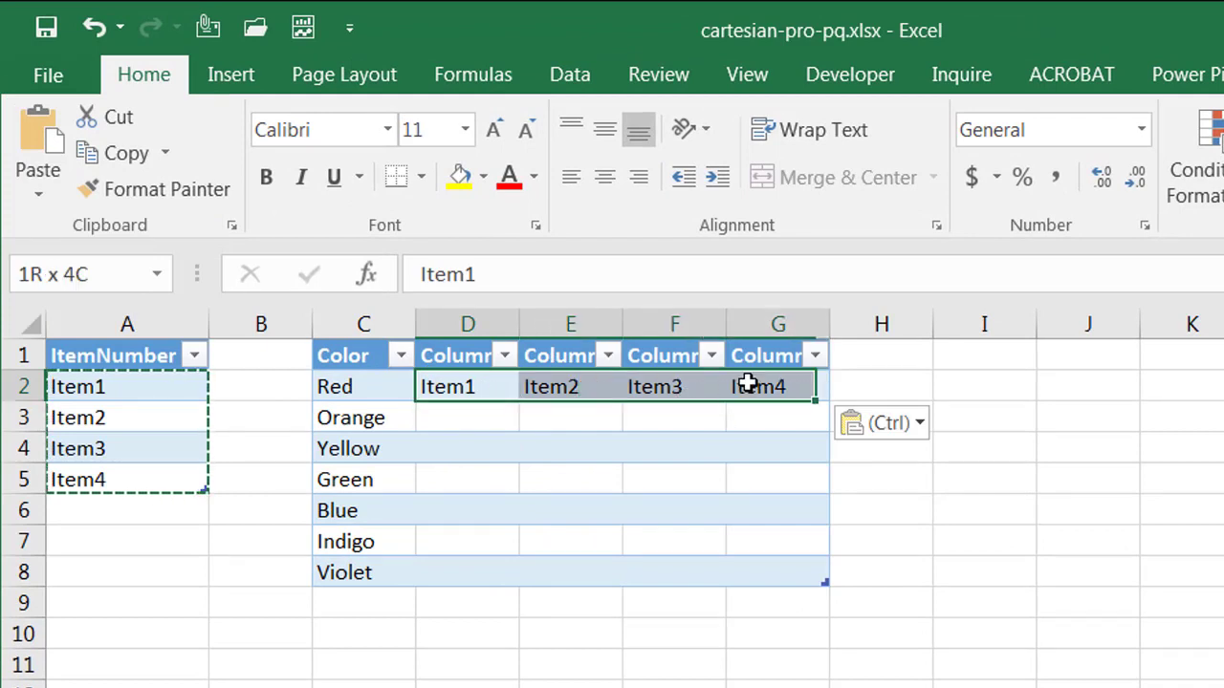
{"action": "key", "text": "ctrl+d"}
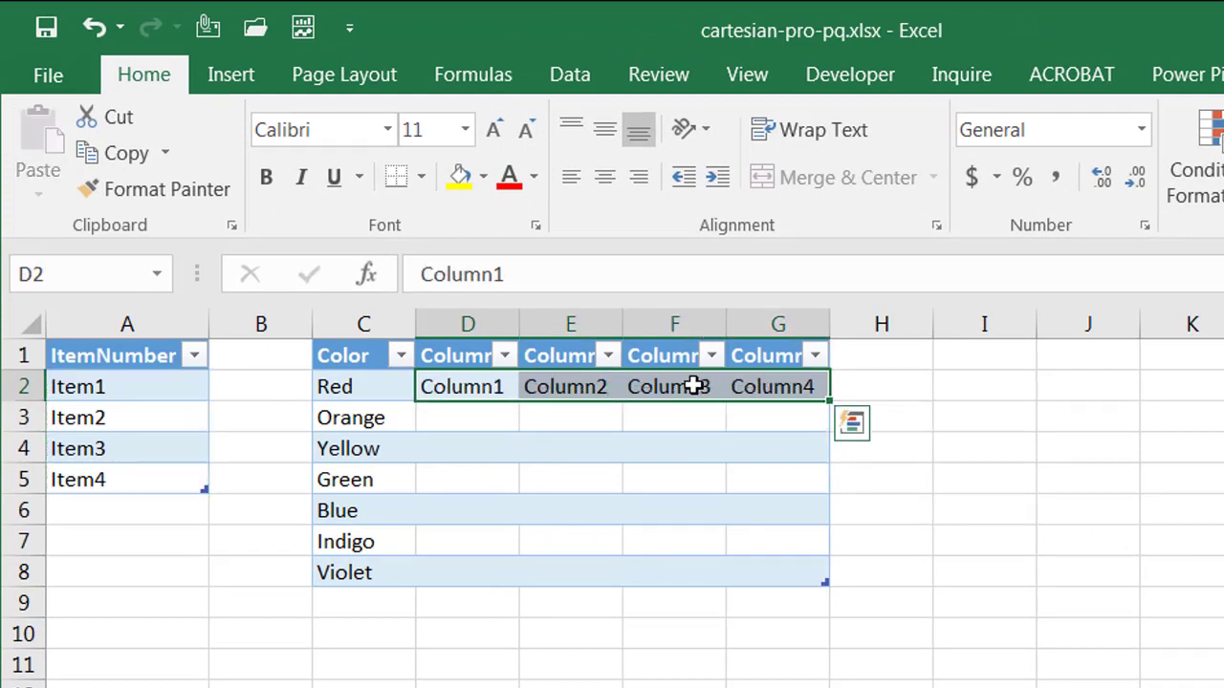
{"action": "key", "text": "ctrl+z"}
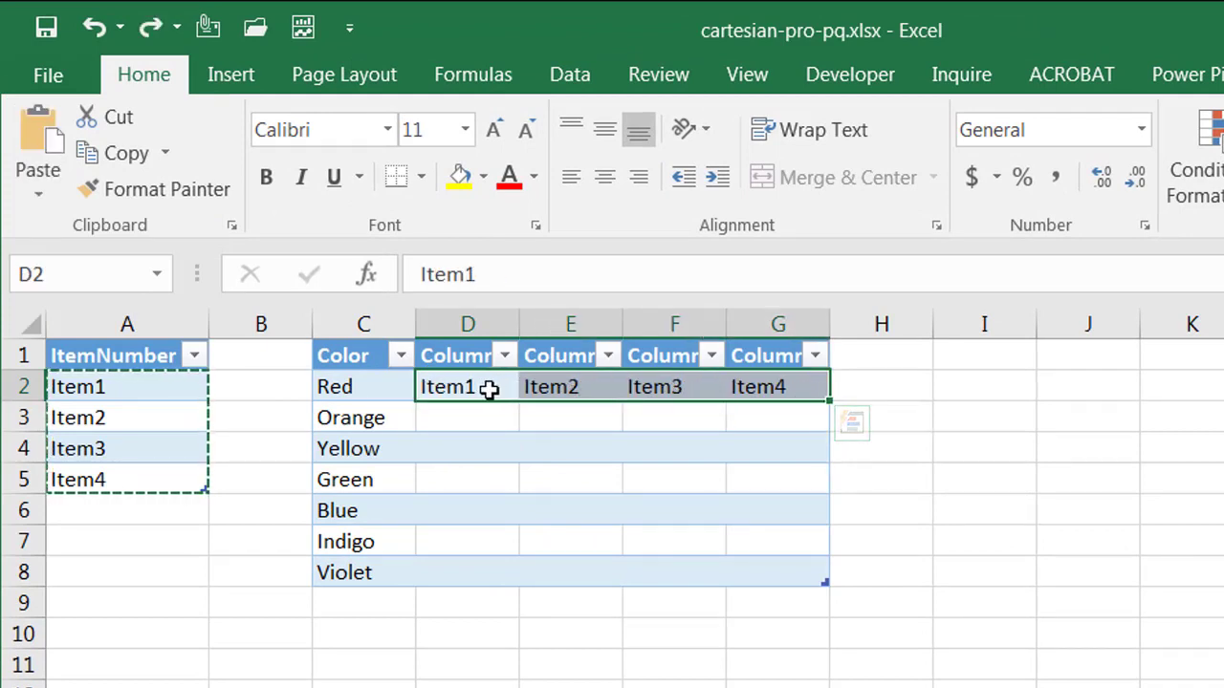
Step: Fill the four item values from row 2 down through the Violet row, covering D2:G8
{"action": "left_click_drag", "start_coordinate": [484, 388], "coordinate": [763, 562]}
{"action": "key", "text": "ctrl+d"}
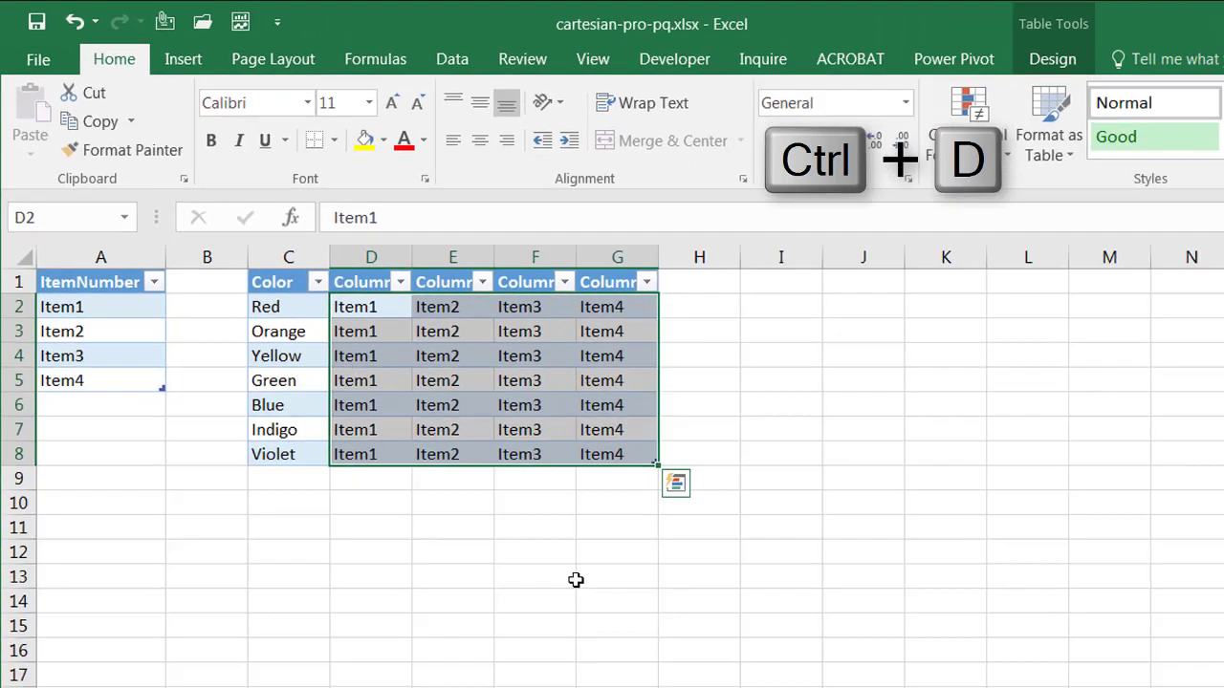
{"action": "left_click", "coordinate": [573, 579]}
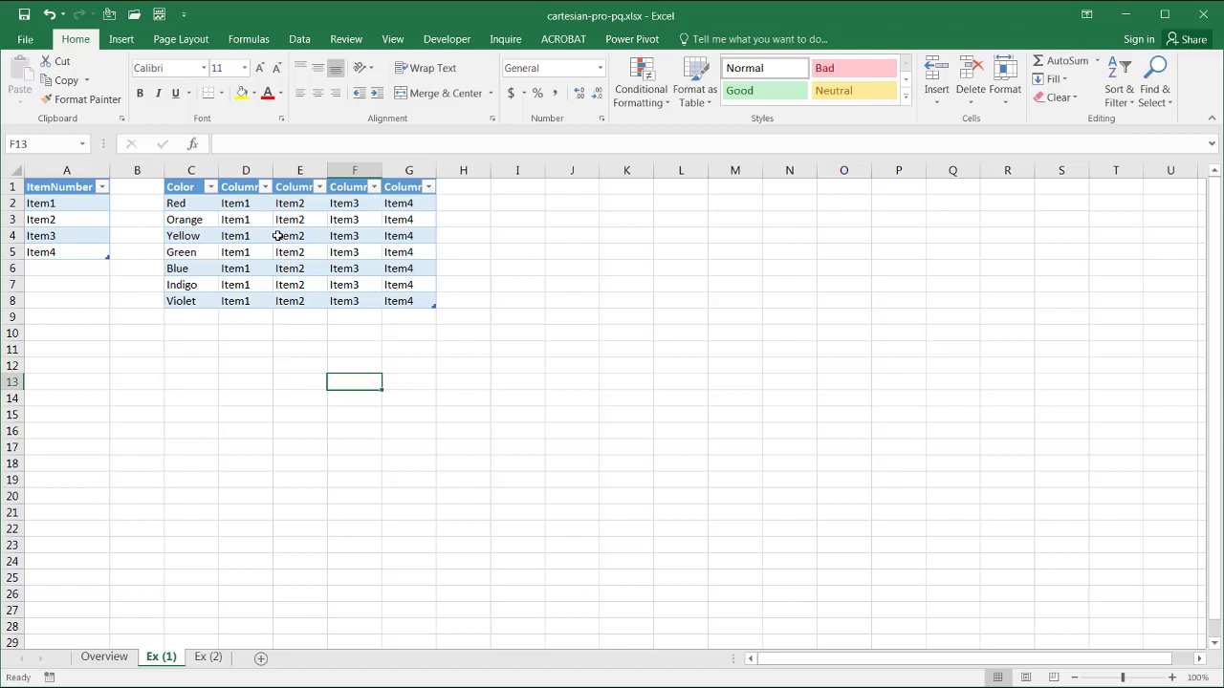
Step: Load the expanded Color table into the Power Query Editor as a query from the table, with its window restored to a smaller size
{"action": "left_click", "coordinate": [277, 236]}
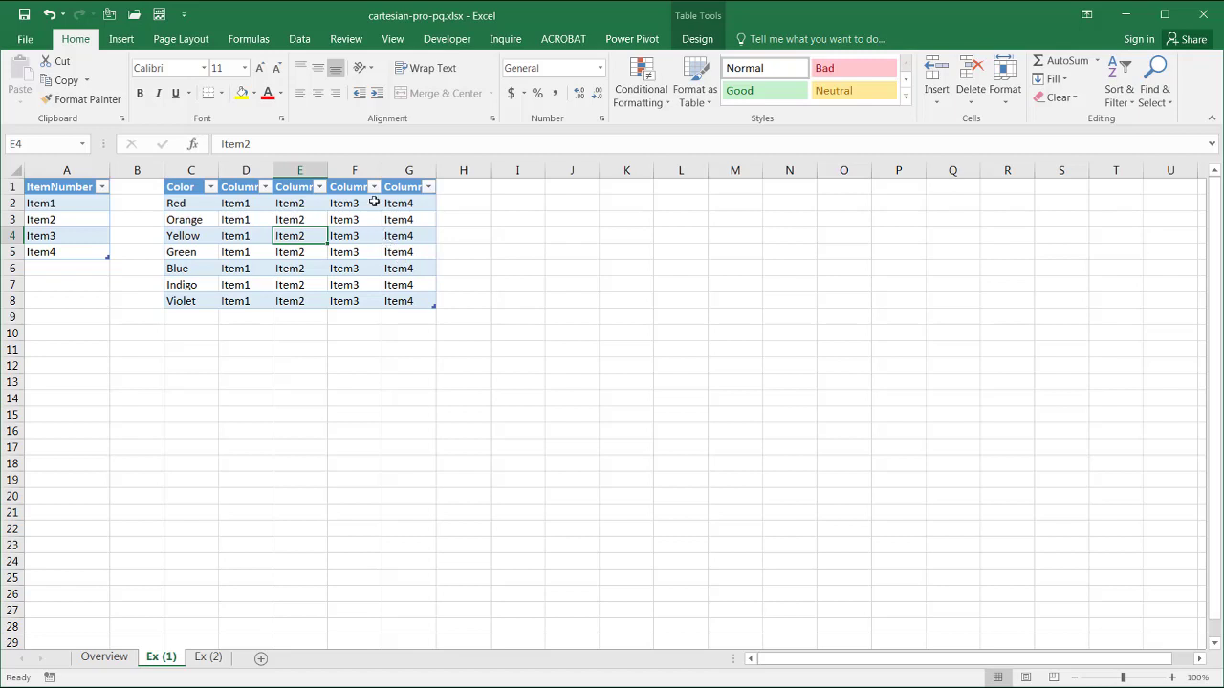
{"action": "left_click", "coordinate": [299, 39]}
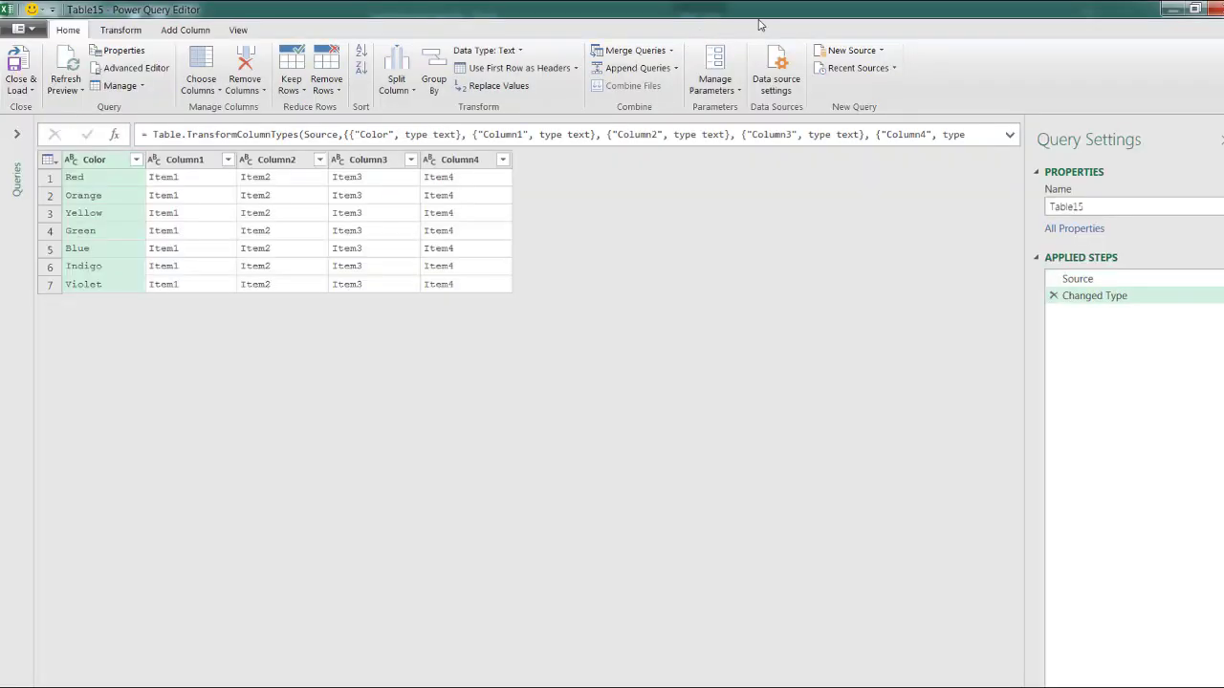
{"action": "left_click", "coordinate": [1194, 9]}
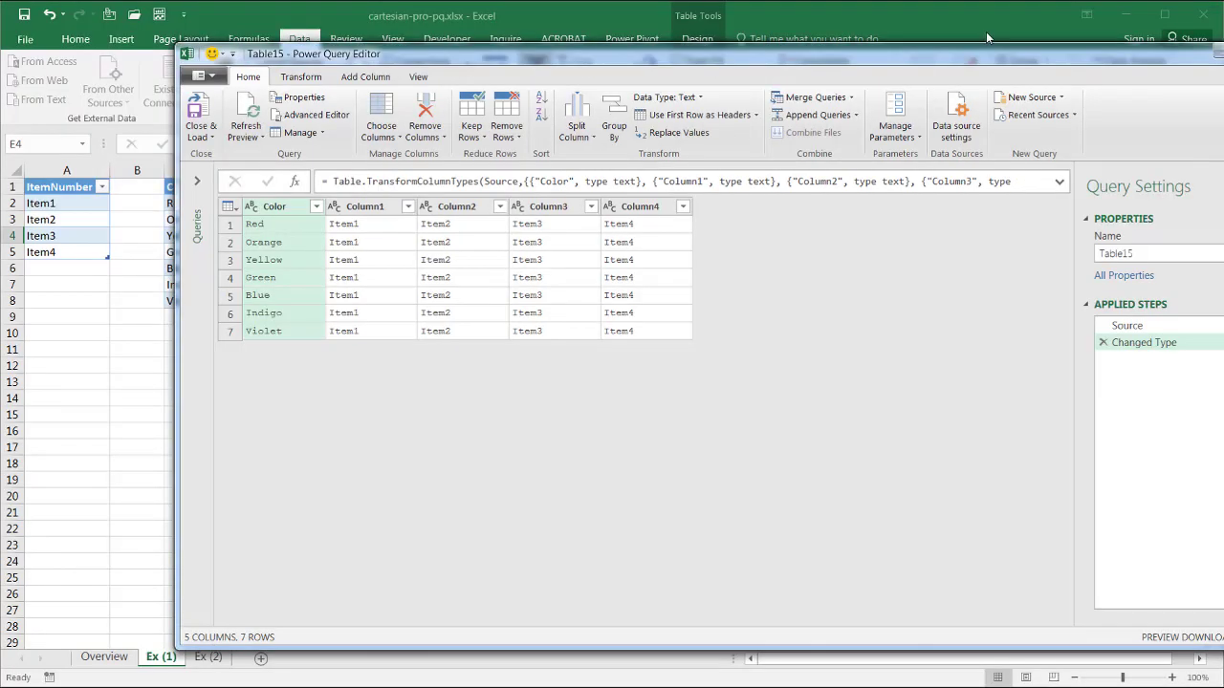
{"action": "left_click_drag", "start_coordinate": [983, 56], "coordinate": [830, 63]}
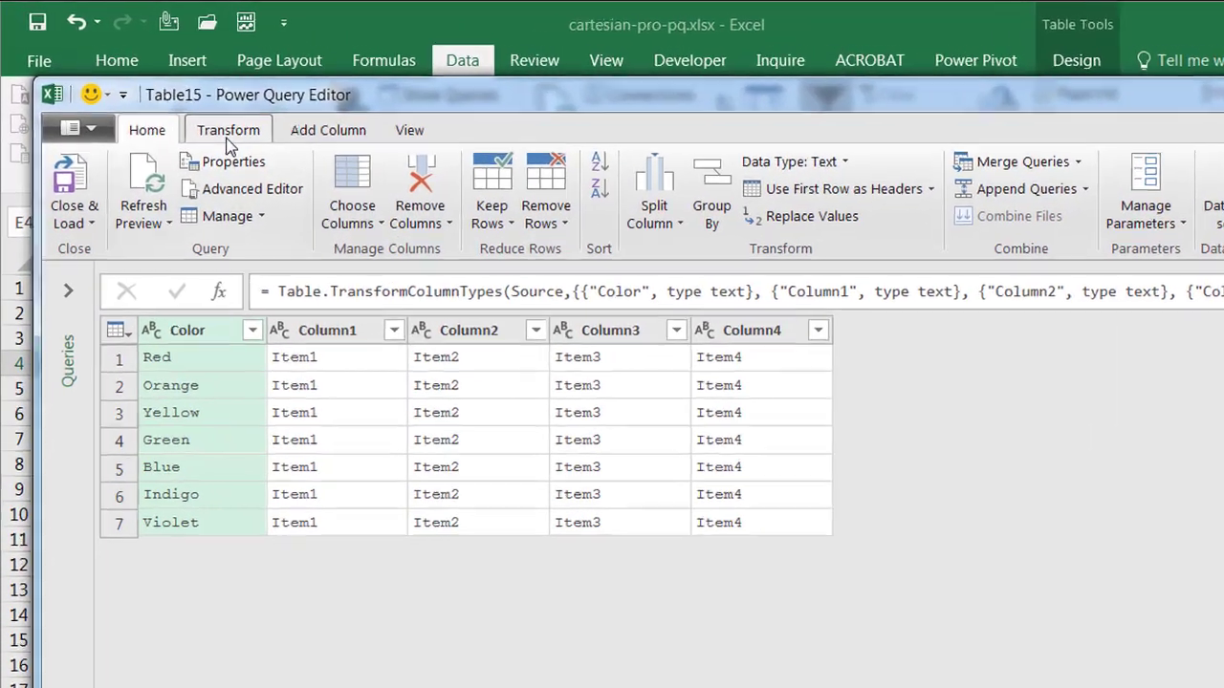
Step: Unpivot all columns other than Color
{"action": "left_click", "coordinate": [158, 90]}
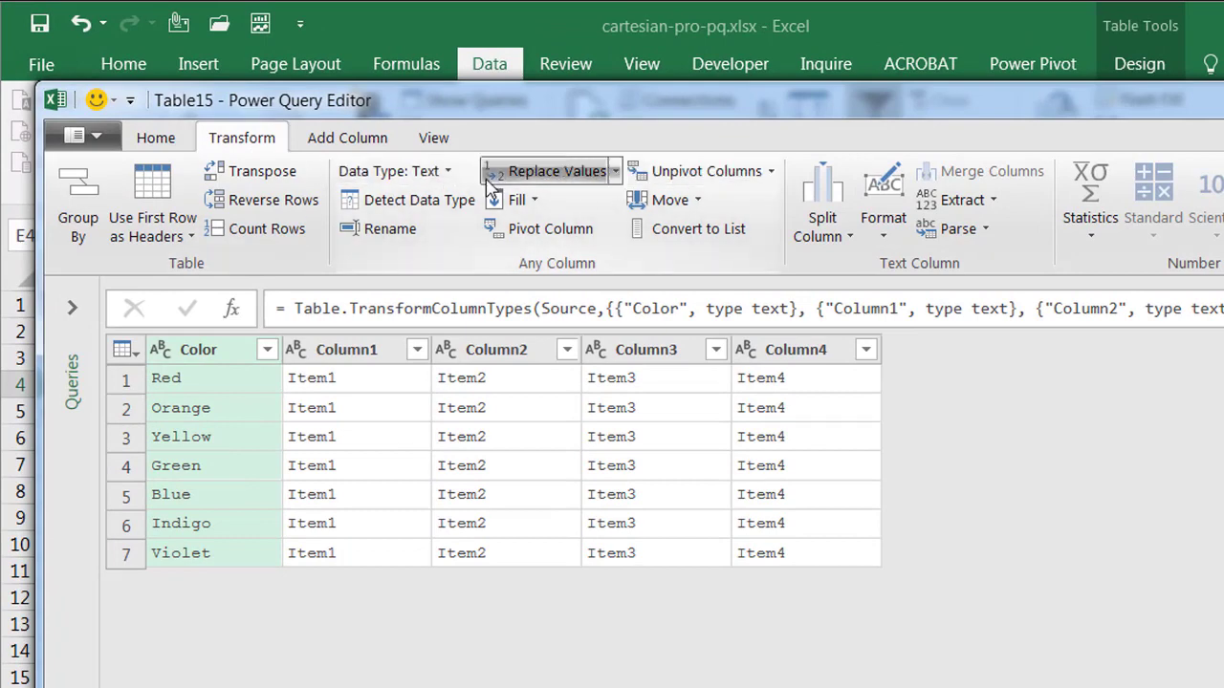
{"action": "right_click", "coordinate": [204, 355]}
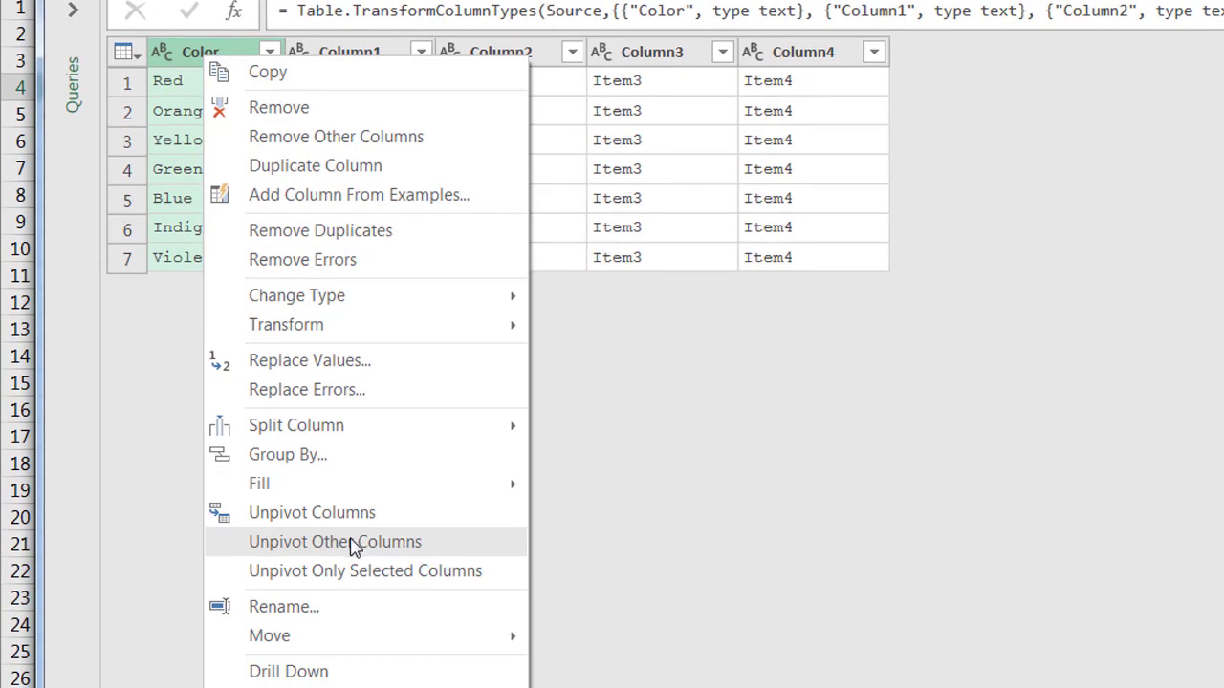
{"action": "left_click", "coordinate": [352, 543]}
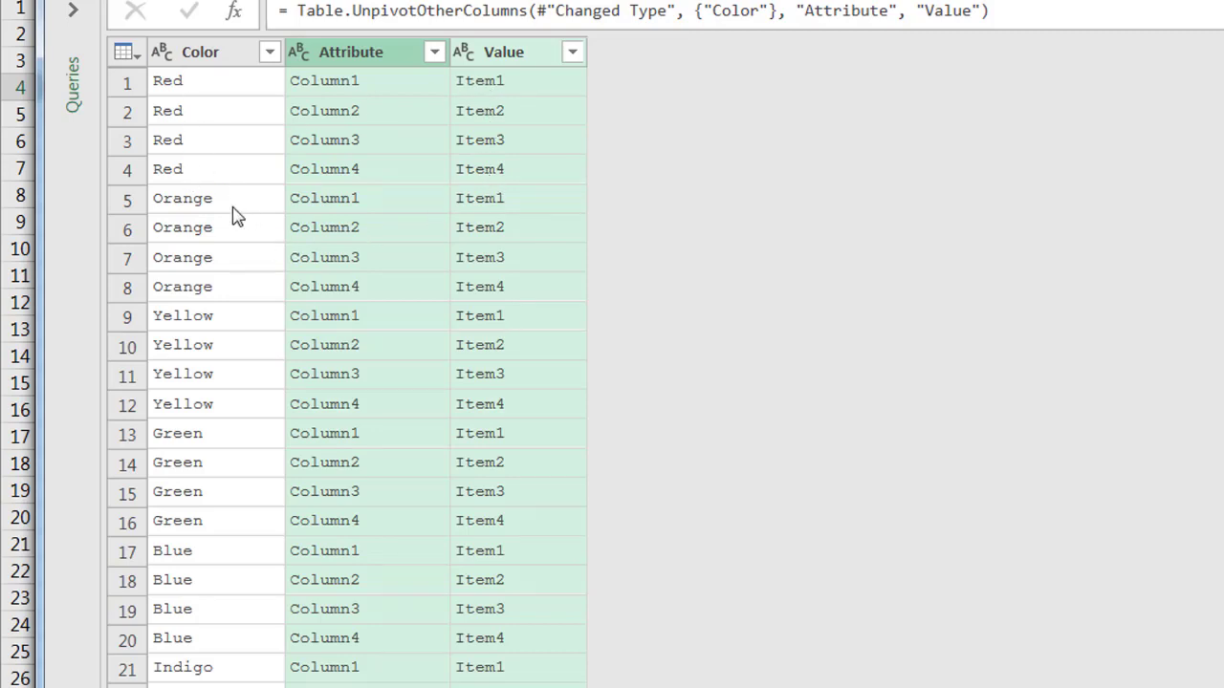
Step: Remove the Attribute column from the query
{"action": "left_click", "coordinate": [351, 63]}
{"action": "right_click", "coordinate": [351, 63]}
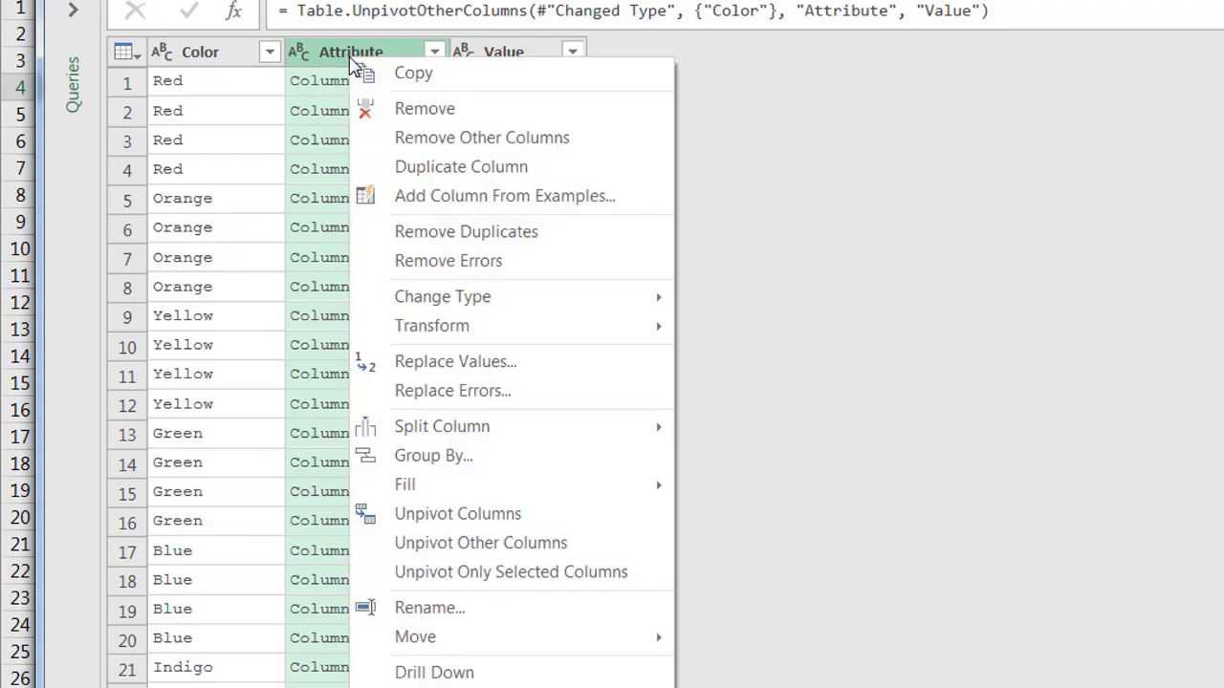
{"action": "left_click", "coordinate": [395, 109]}
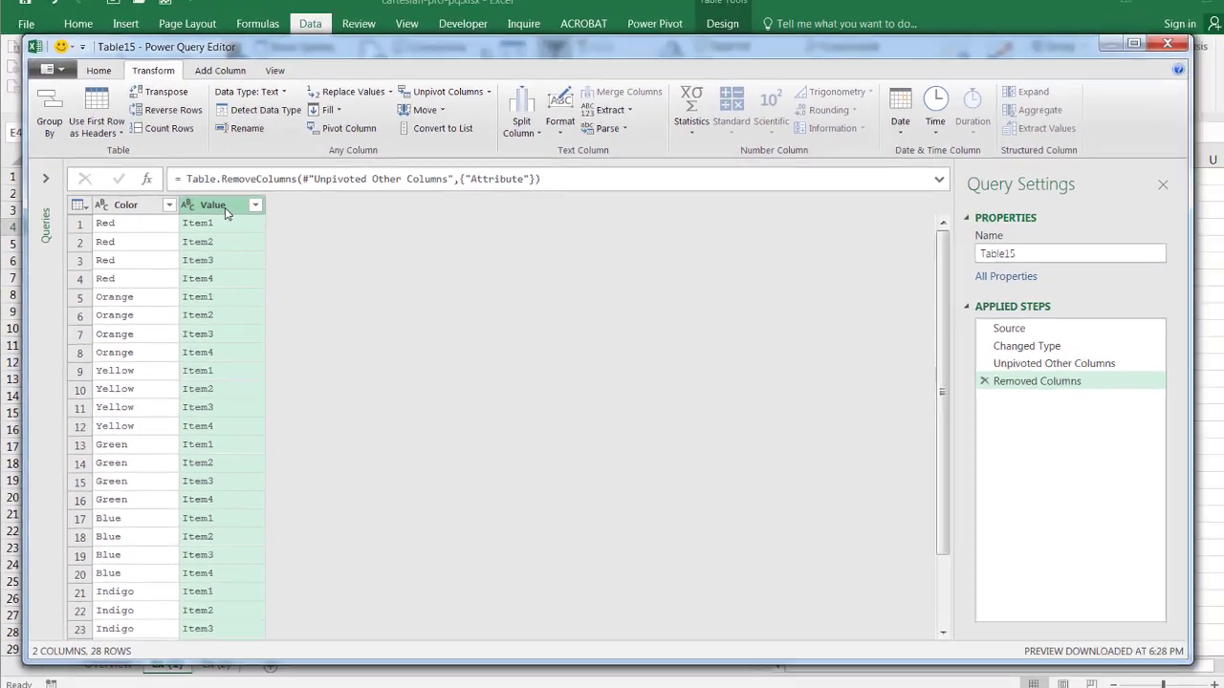
Step: Rename the Value column as Item
{"action": "double_click", "coordinate": [327, 94]}
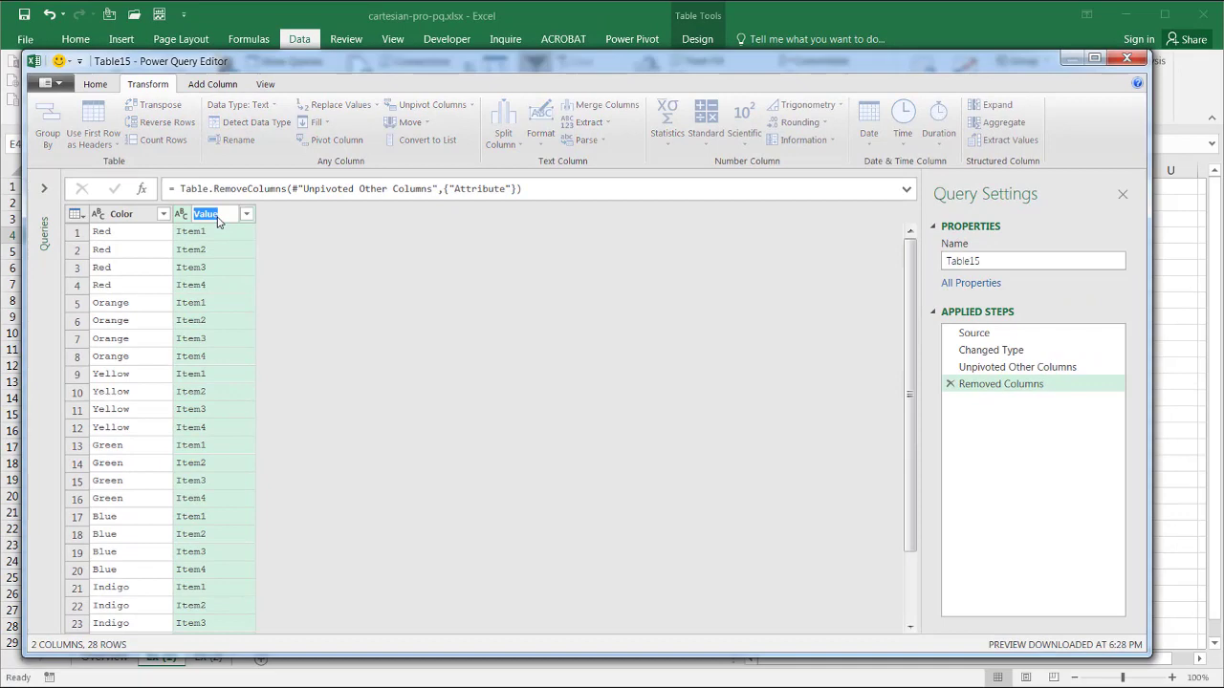
{"action": "type", "text": "Item"}
{"action": "key", "text": "Return"}
Step: Close the query editor, load the color and item combinations to a new worksheet, and check the loaded rows
{"action": "left_click", "coordinate": [94, 84]}
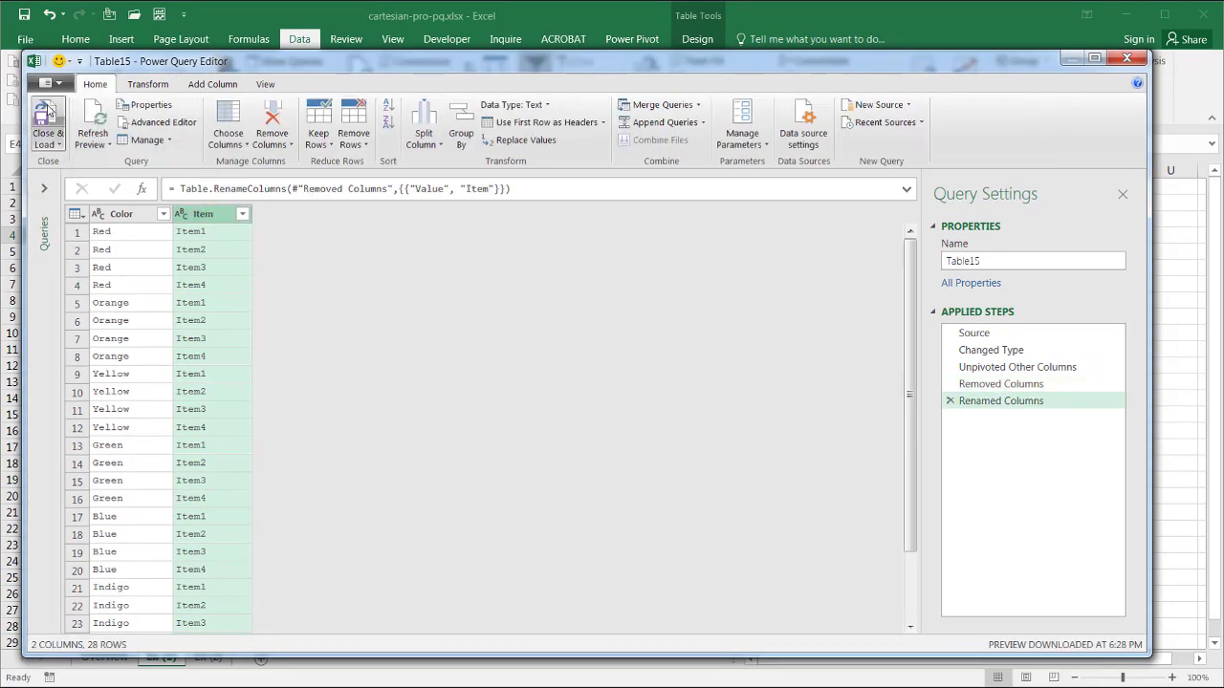
{"action": "left_click", "coordinate": [48, 113]}
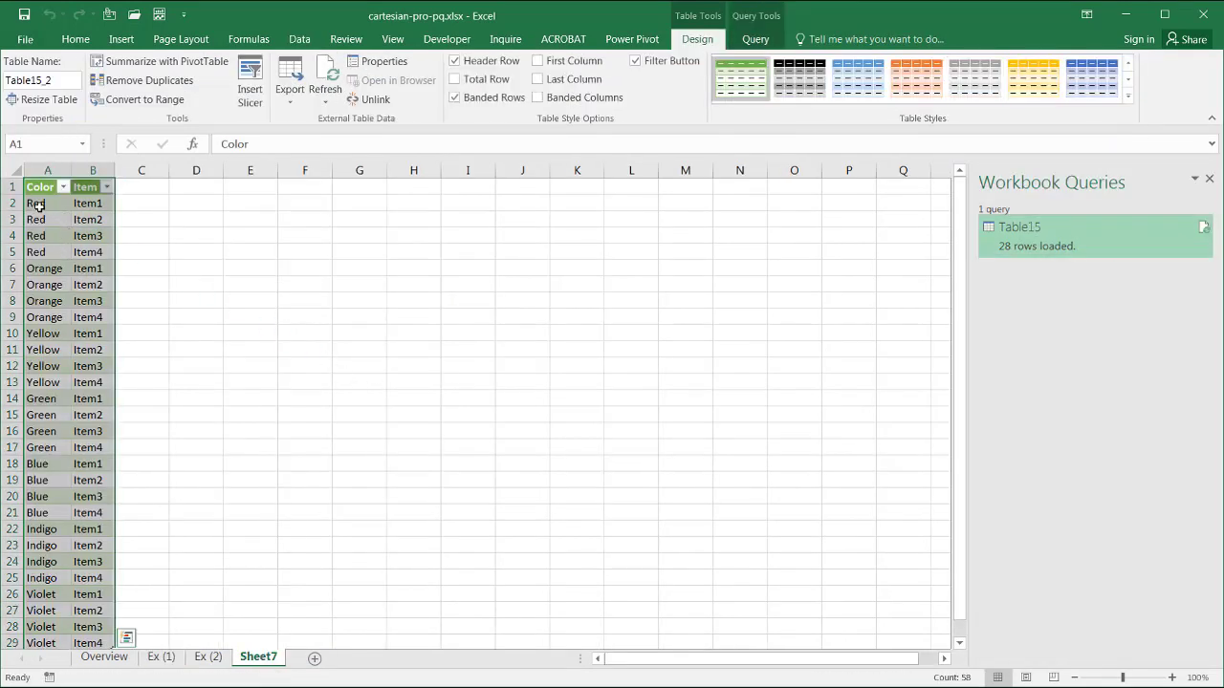
{"action": "left_click", "coordinate": [53, 283]}
{"action": "left_click", "coordinate": [56, 381]}
{"action": "left_click", "coordinate": [65, 448]}
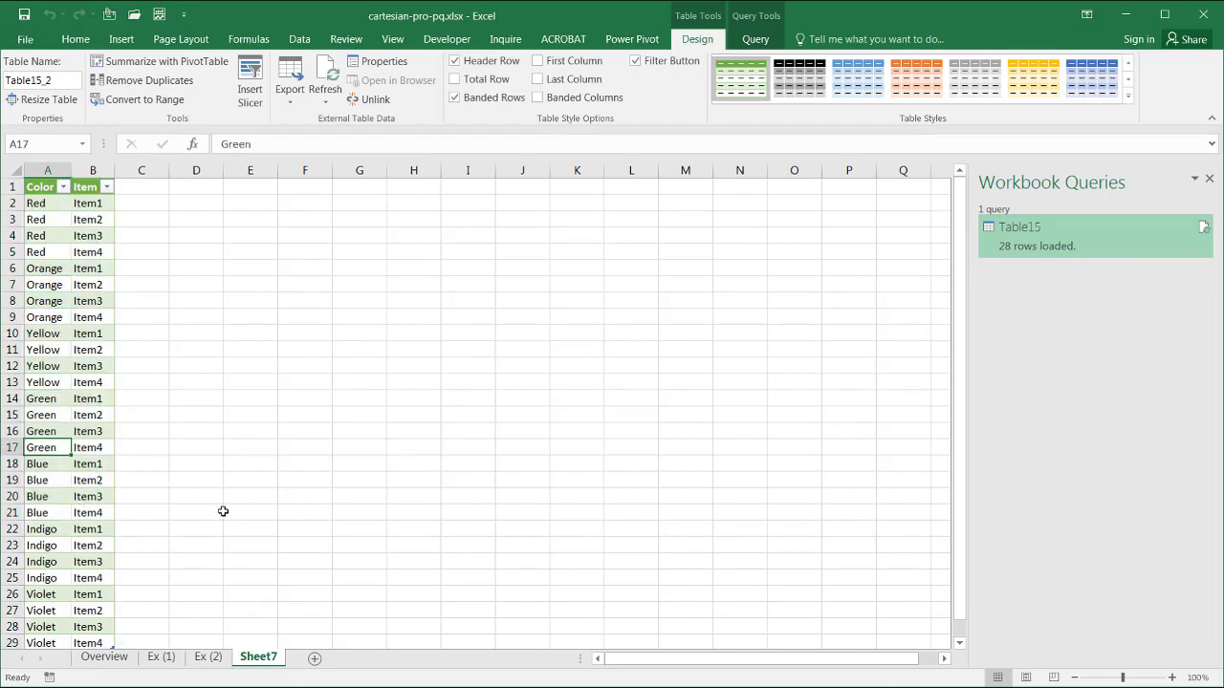
Step: Examine the space for added rows below the ItemNumber and Color tables on Ex (1), and open the Ex (2) sheet
{"action": "left_click", "coordinate": [164, 659]}
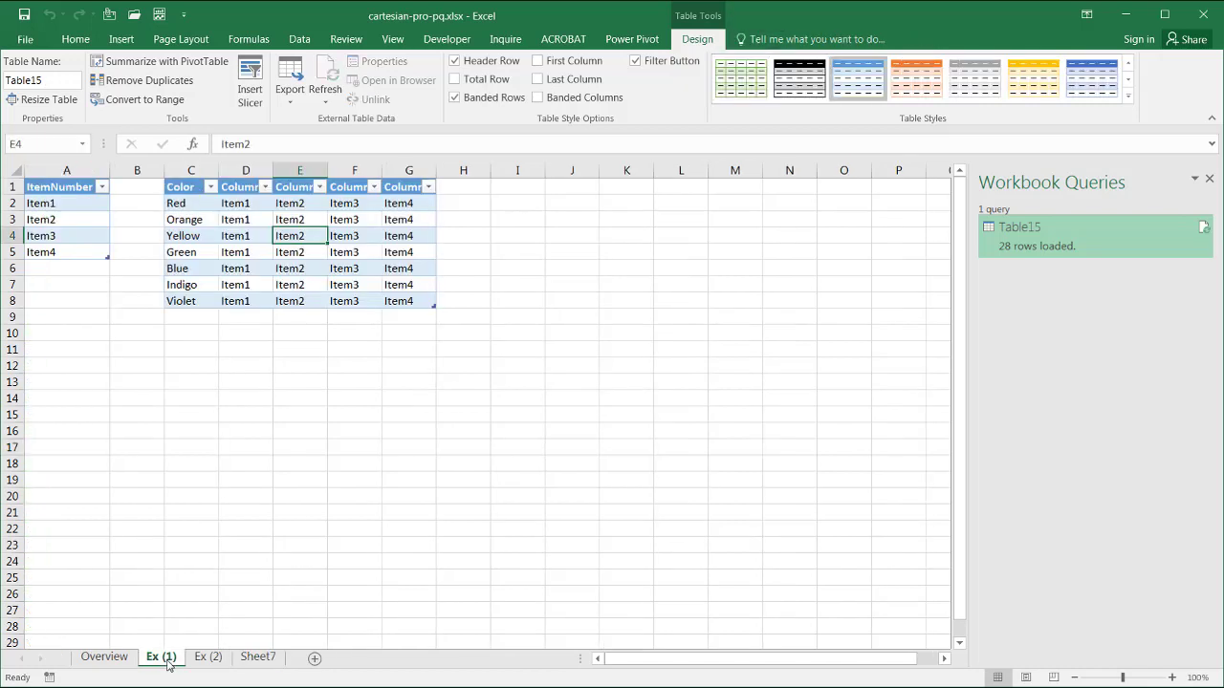
{"action": "left_click", "coordinate": [47, 266]}
{"action": "left_click", "coordinate": [67, 284]}
{"action": "left_click", "coordinate": [183, 301]}
{"action": "left_click", "coordinate": [187, 318]}
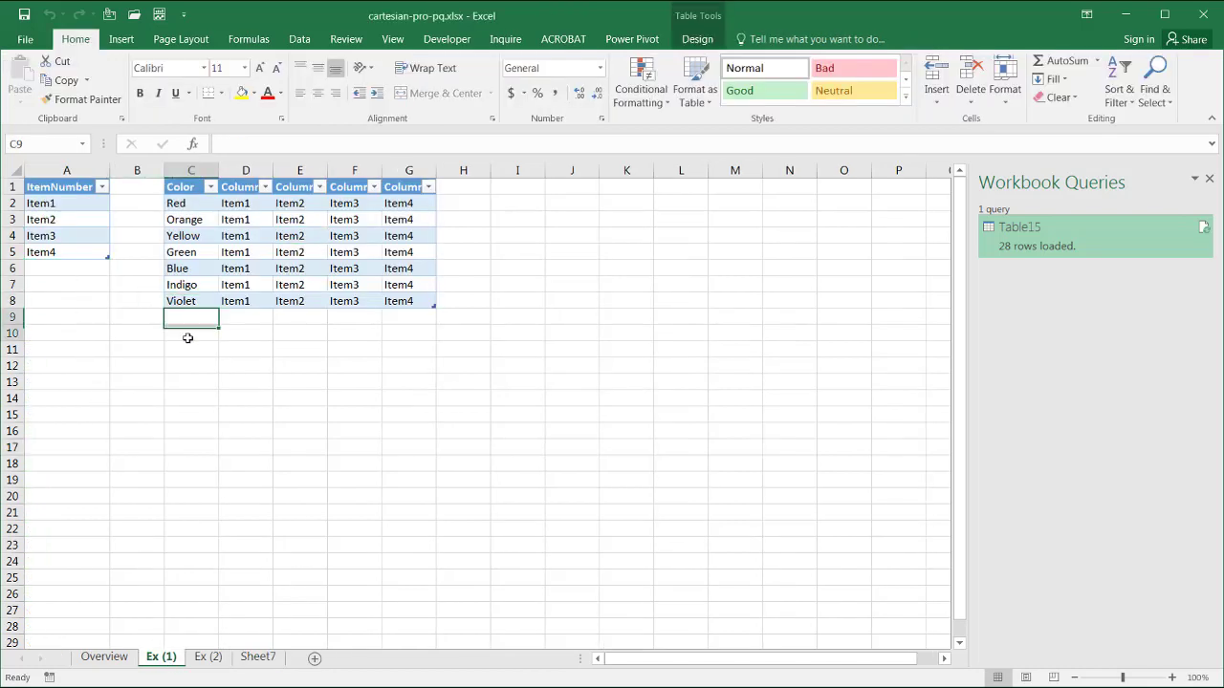
{"action": "left_click_drag", "start_coordinate": [187, 338], "coordinate": [185, 377]}
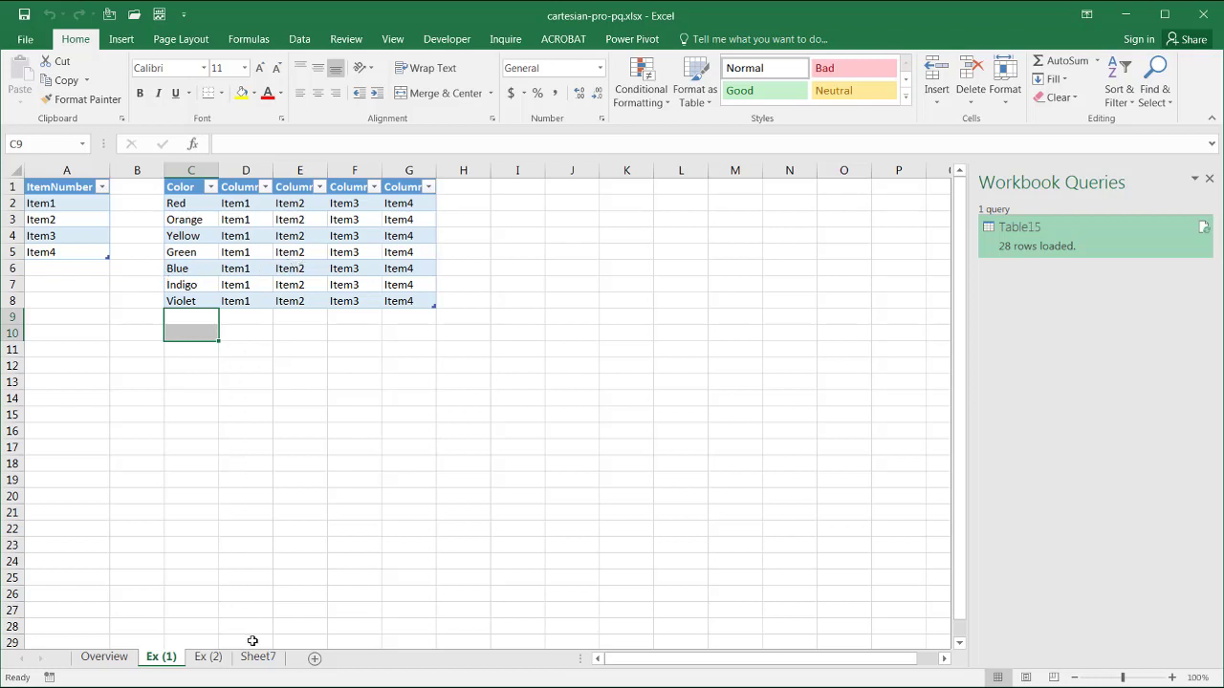
{"action": "left_click", "coordinate": [218, 658]}
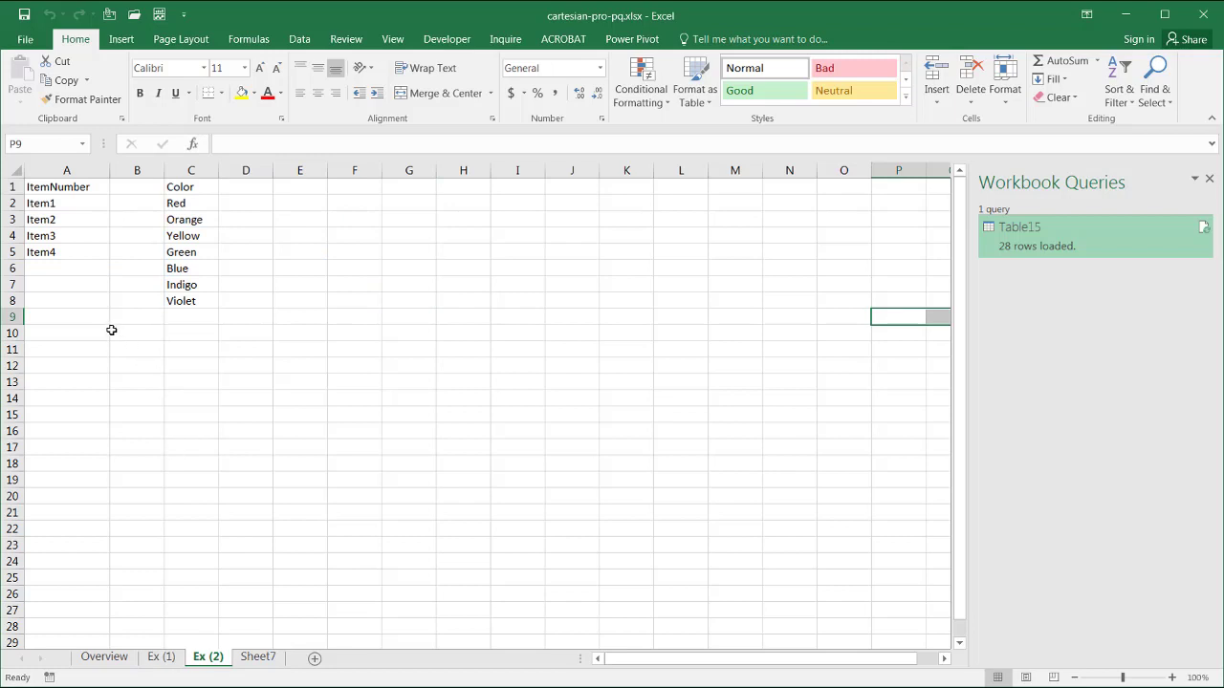
Step: Convert the ItemNumber list in A1:A5 on Ex (2) into a table with headers
{"action": "left_click", "coordinate": [62, 219]}
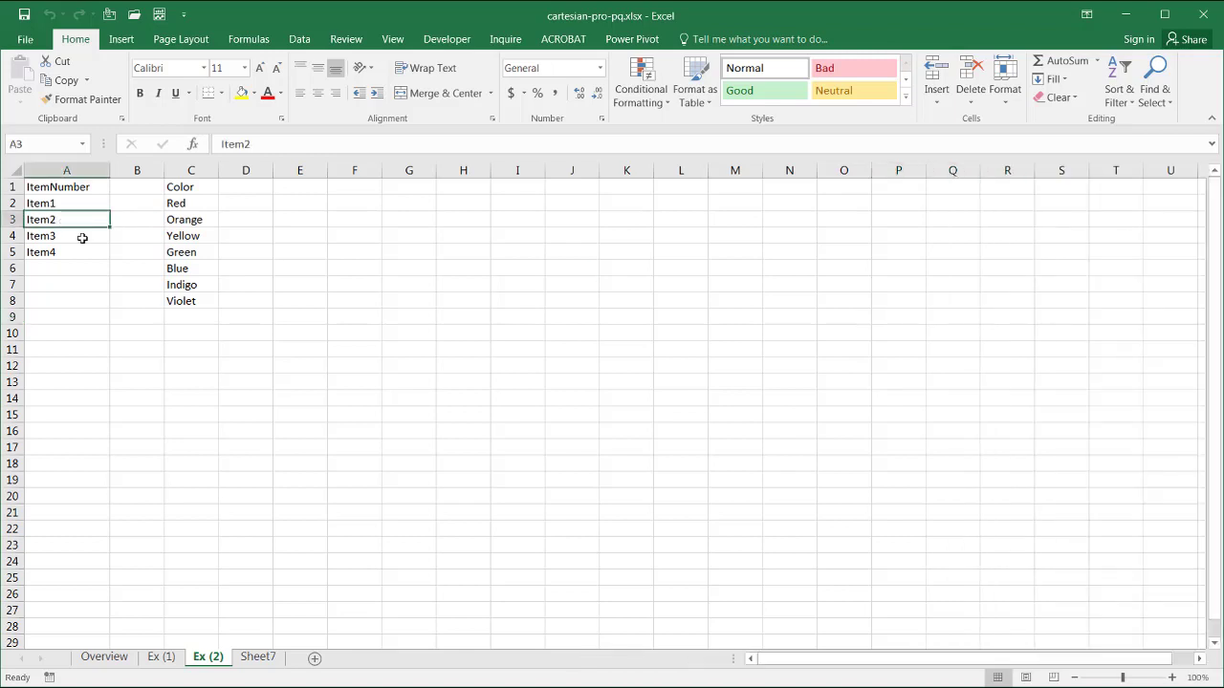
{"action": "key", "text": "ctrl+t"}
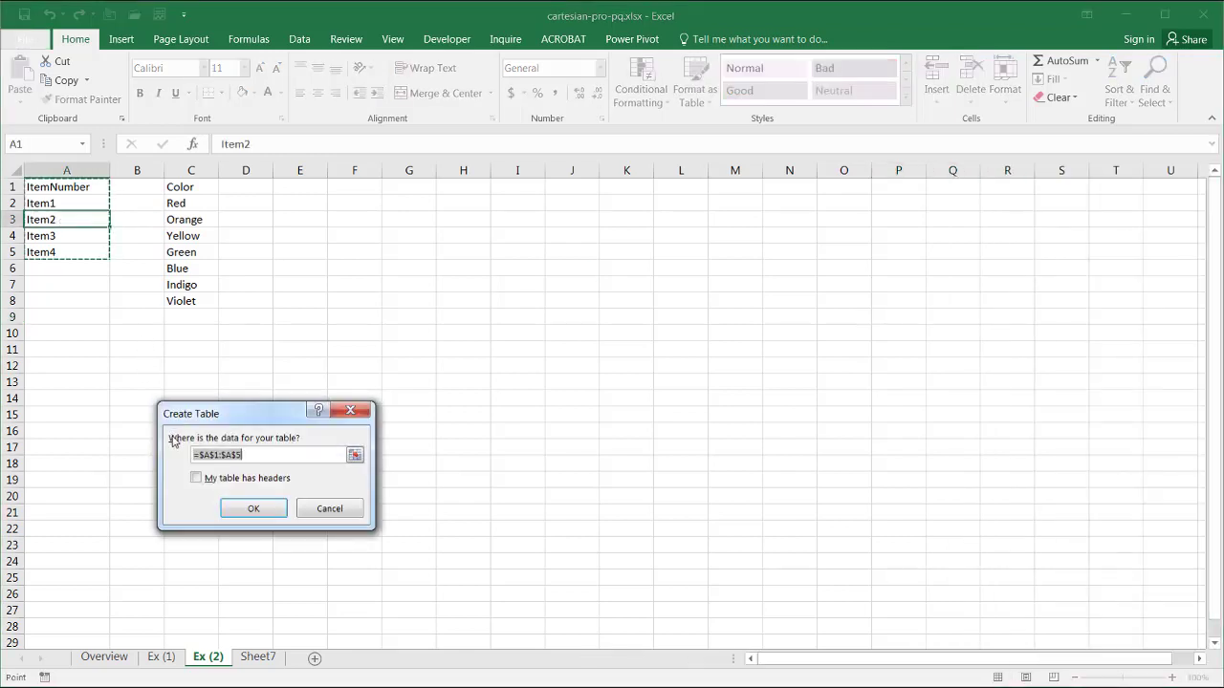
{"action": "left_click", "coordinate": [196, 478]}
{"action": "left_click", "coordinate": [251, 509]}
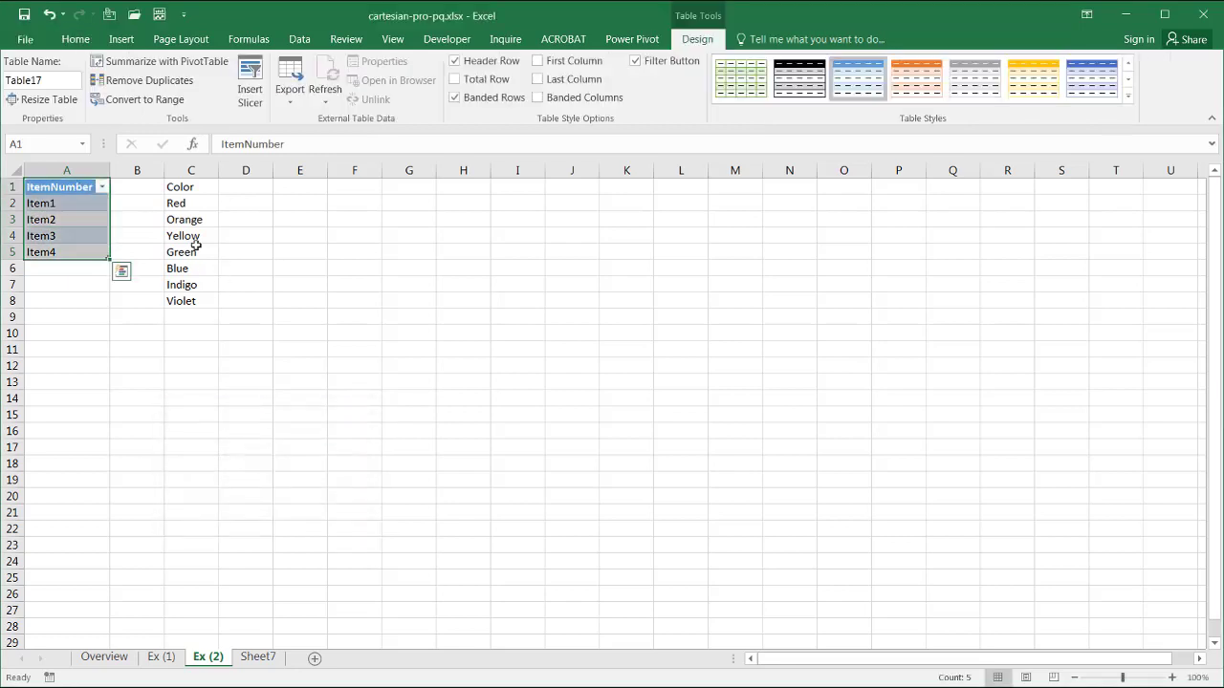
Step: Convert the Color list in C1:C8 into a table with headers
{"action": "left_click", "coordinate": [187, 237]}
{"action": "key", "text": "ctrl+t"}
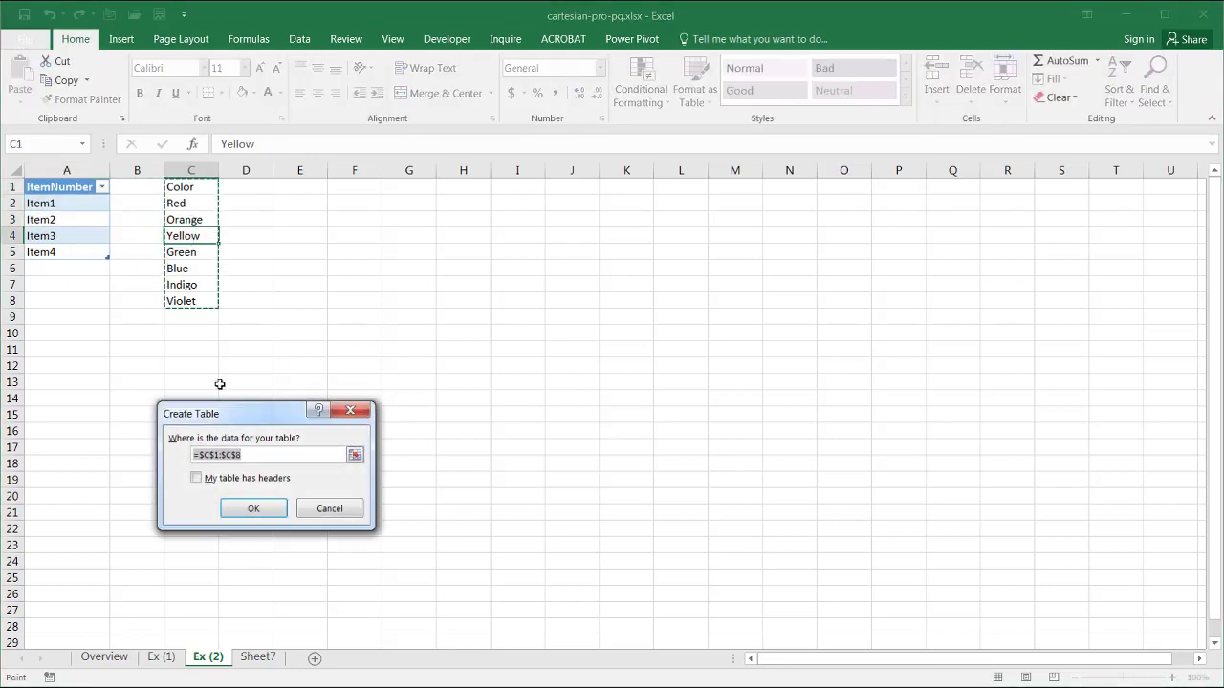
{"action": "left_click", "coordinate": [196, 478]}
{"action": "left_click", "coordinate": [246, 510]}
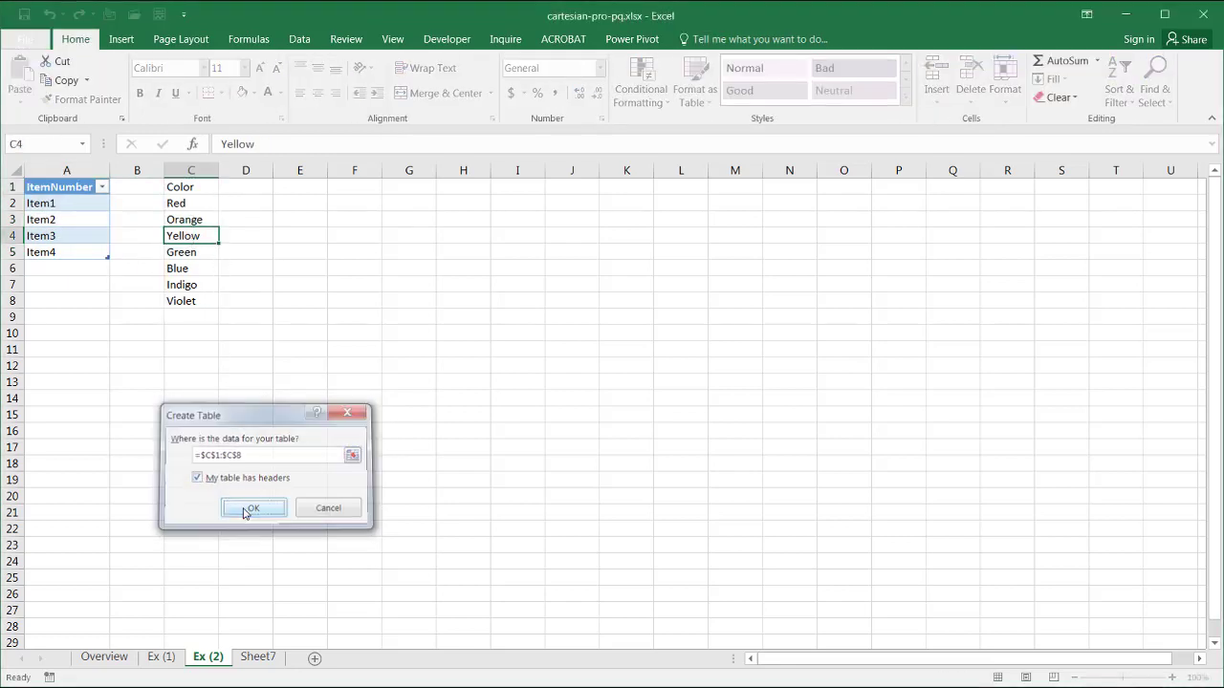
Step: Create a Power Query query from the ItemNumber table and name it Item
{"action": "left_click", "coordinate": [76, 221]}
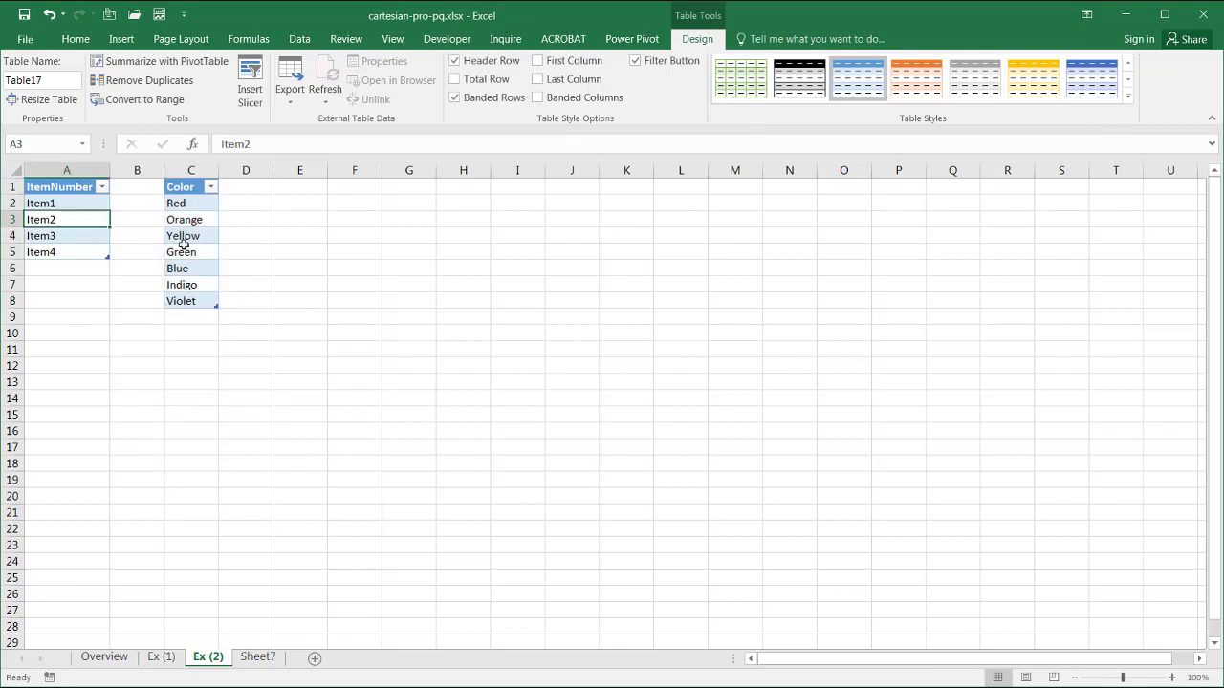
{"action": "left_click", "coordinate": [184, 251]}
{"action": "left_click", "coordinate": [56, 209]}
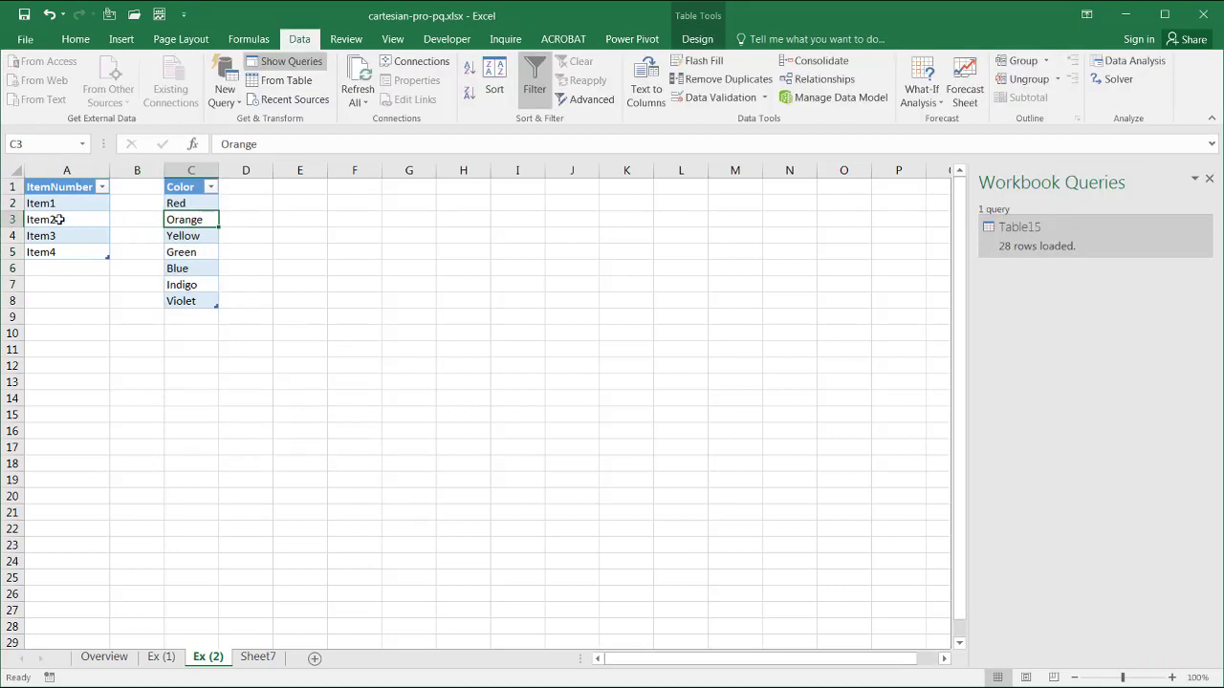
{"action": "left_click", "coordinate": [57, 219]}
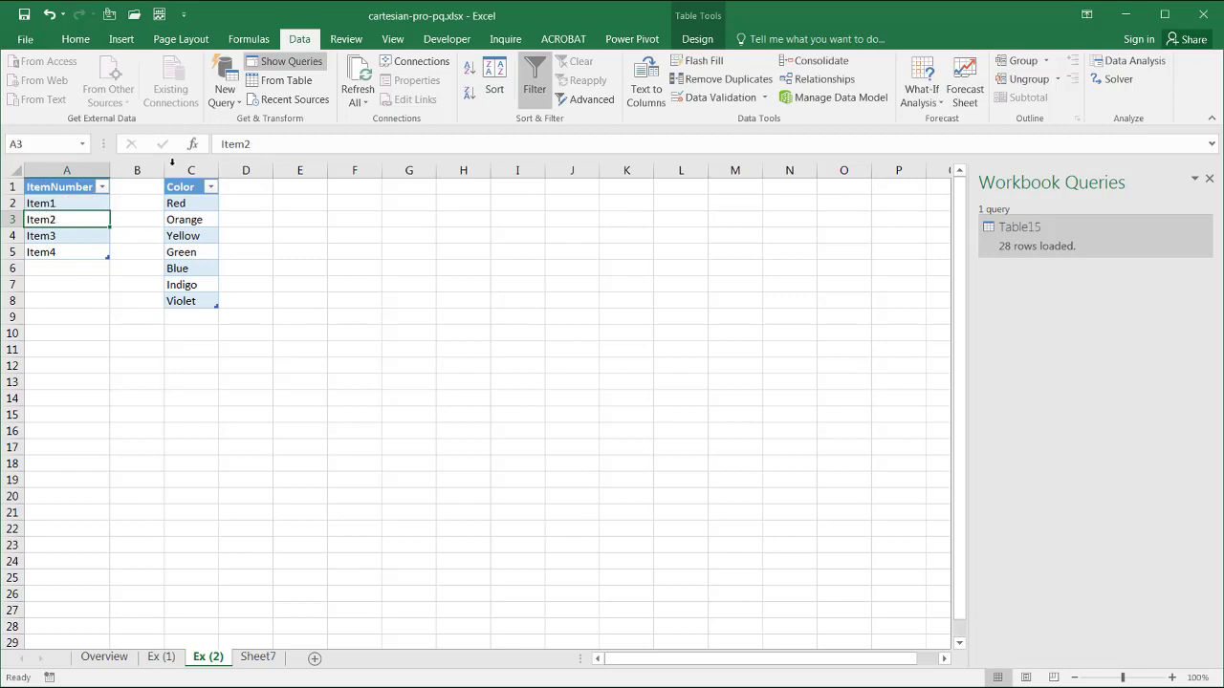
{"action": "left_click", "coordinate": [292, 81]}
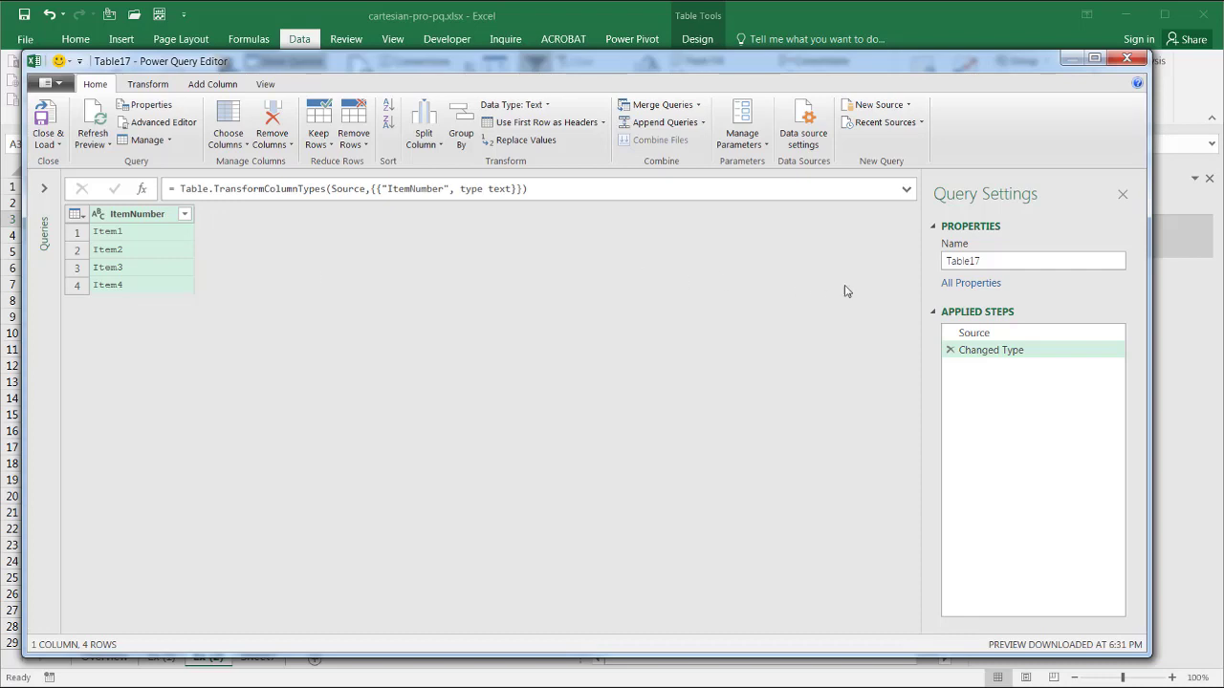
{"action": "left_click", "coordinate": [988, 262]}
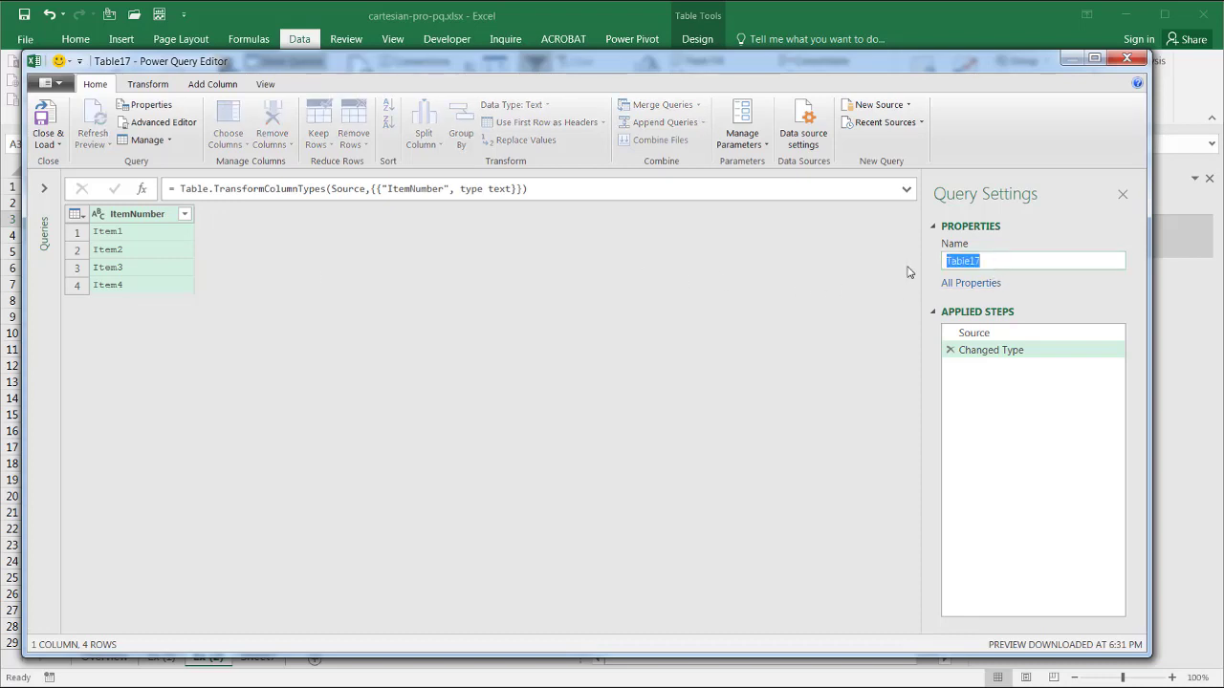
{"action": "type", "text": "Item"}
{"action": "left_click", "coordinate": [154, 219]}
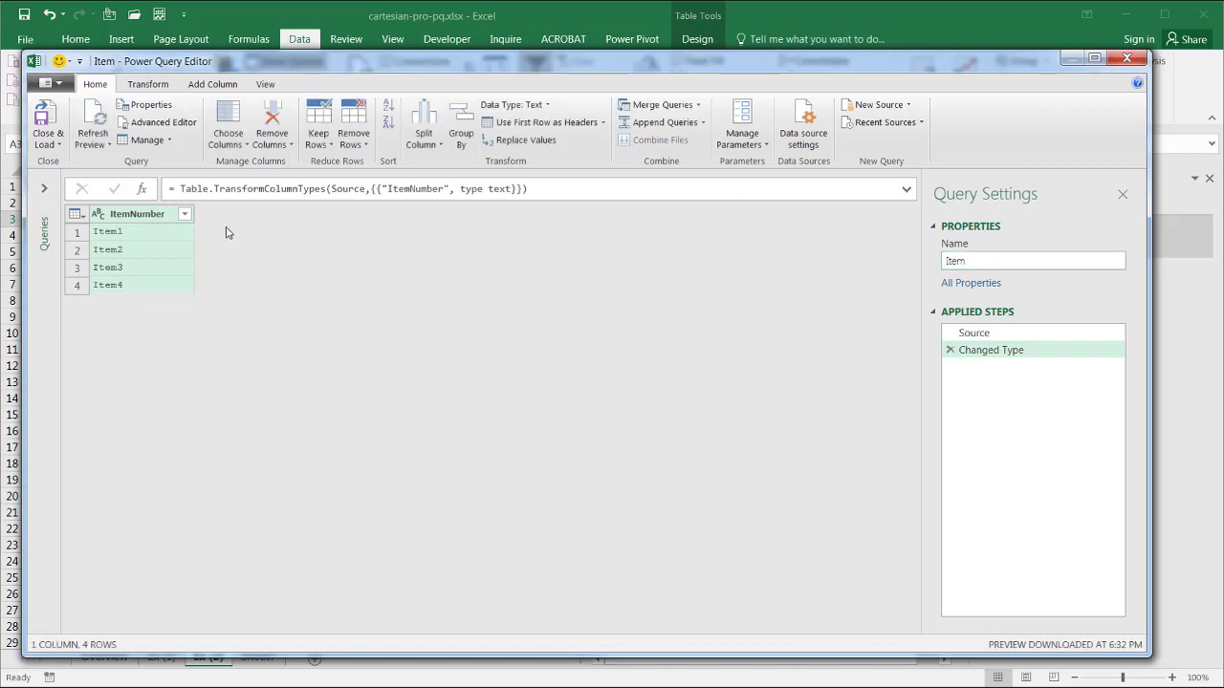
Step: Add a custom column with the formula =1 to the Item query
{"action": "left_click", "coordinate": [210, 84]}
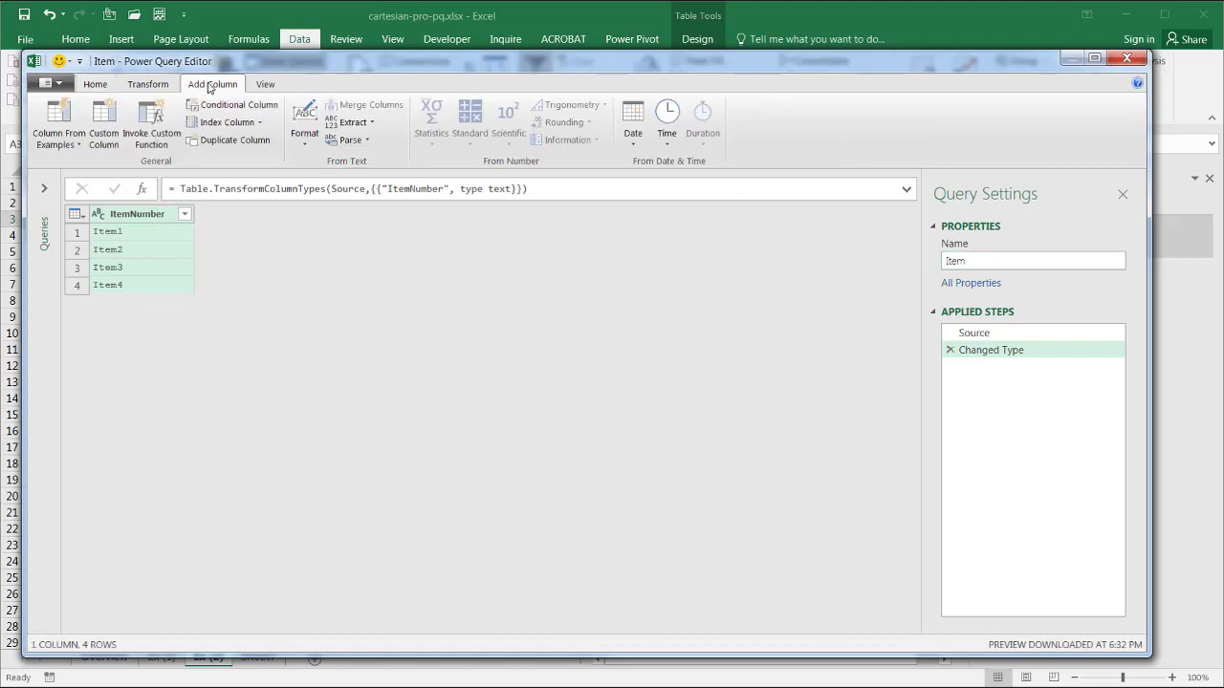
{"action": "left_click", "coordinate": [108, 120]}
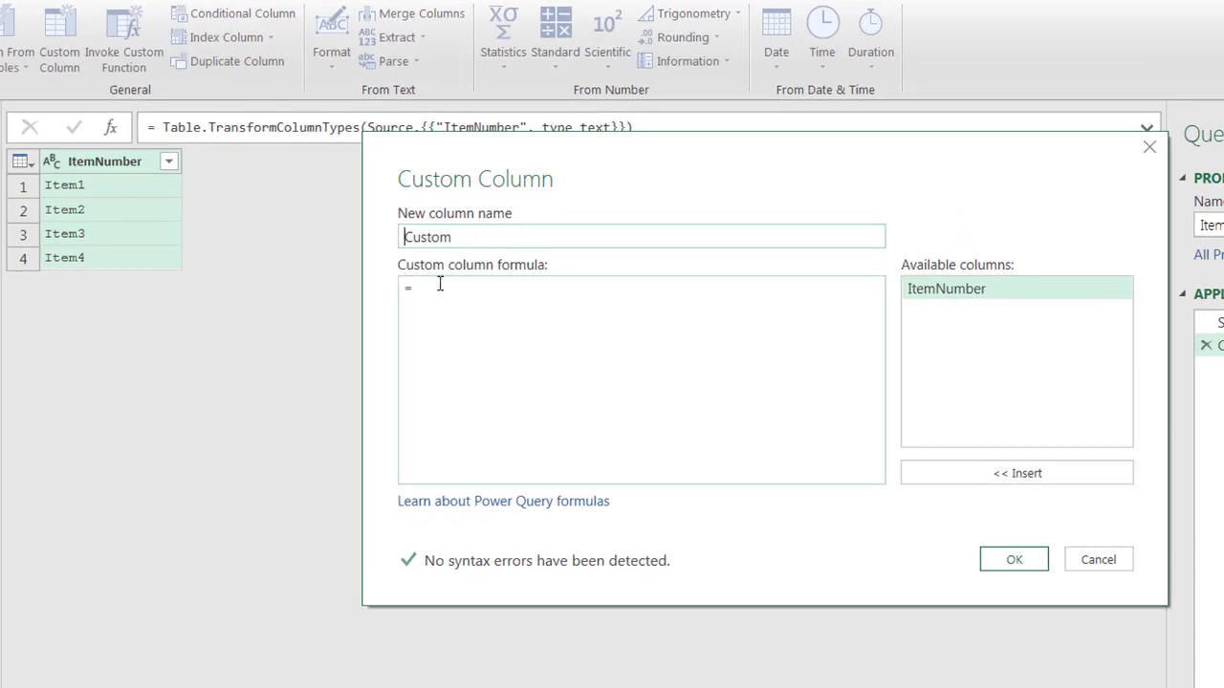
{"action": "left_click", "coordinate": [439, 284]}
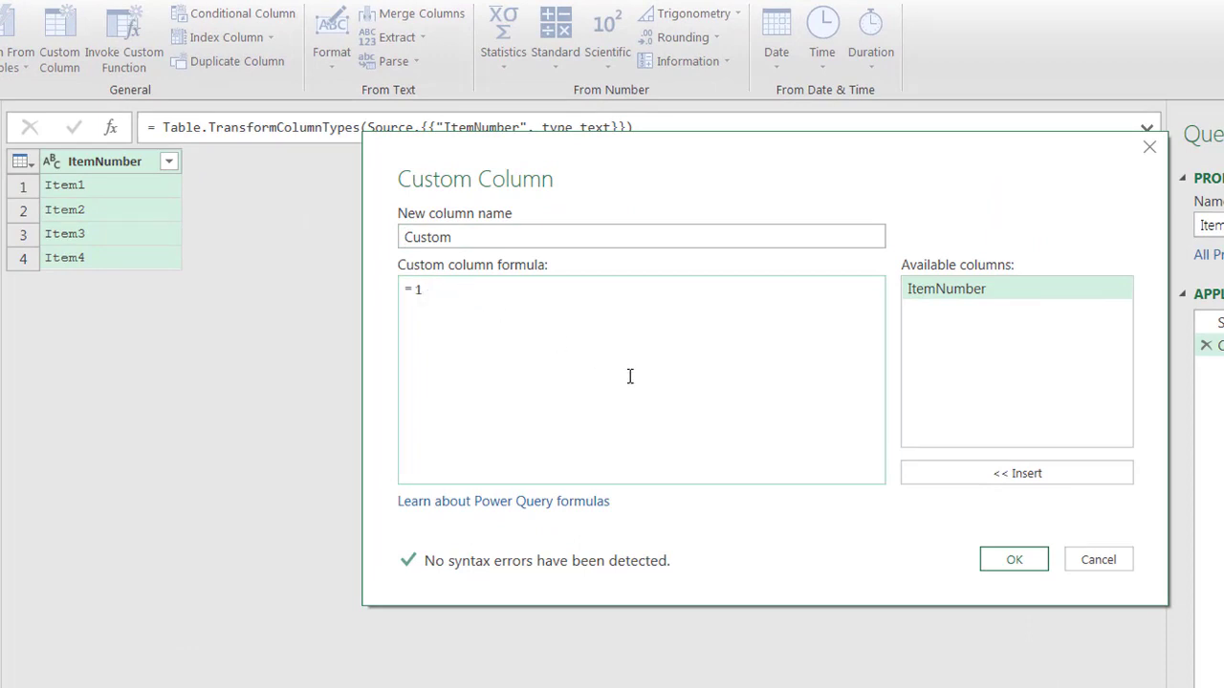
{"action": "left_click", "coordinate": [1032, 566]}
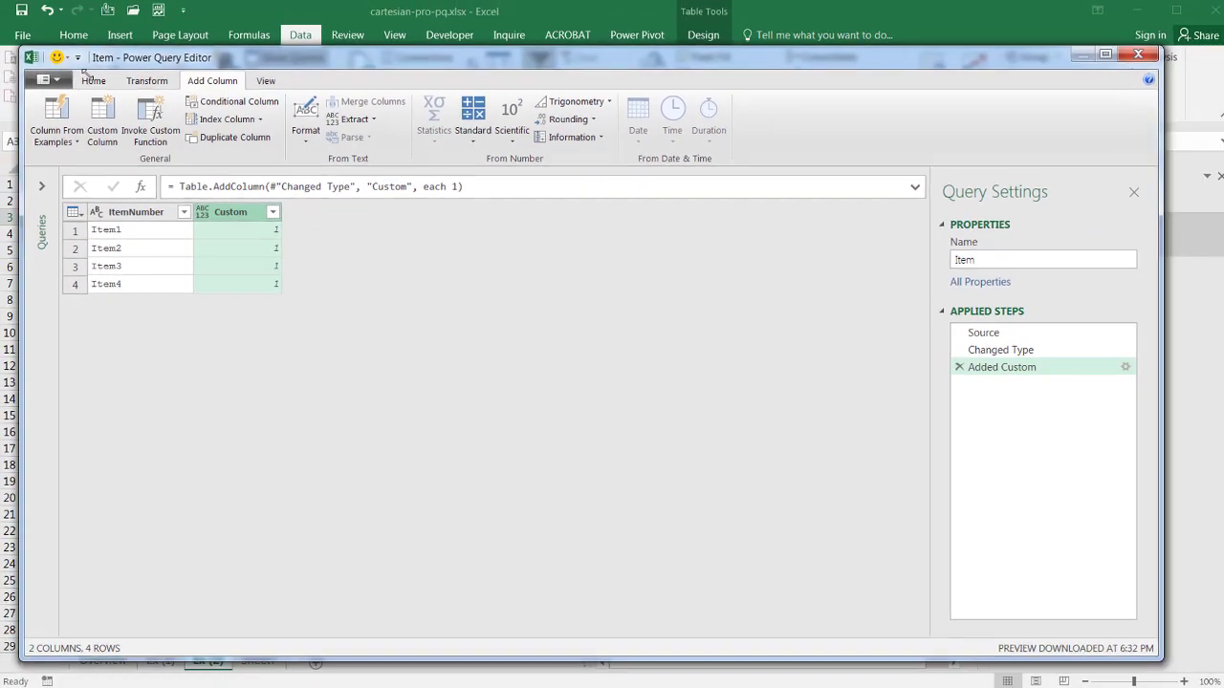
Step: Close the query editor and load the Item query as a connection only
{"action": "left_click", "coordinate": [95, 84]}
{"action": "left_click", "coordinate": [46, 141]}
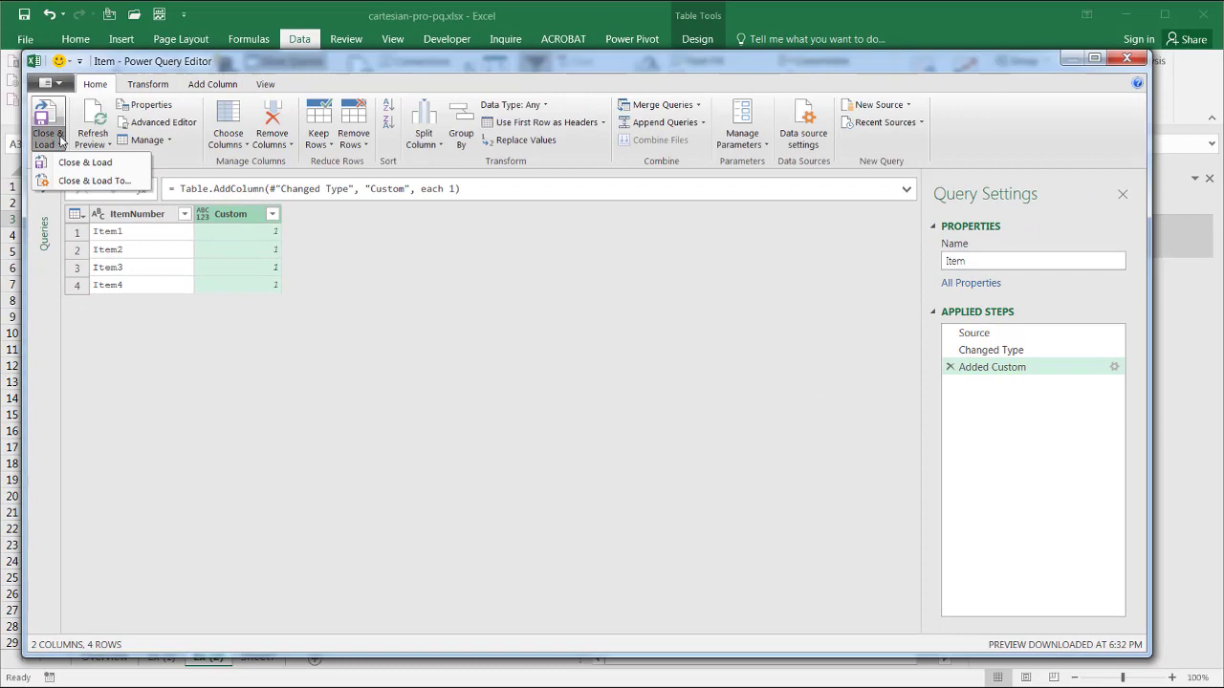
{"action": "left_click", "coordinate": [78, 181]}
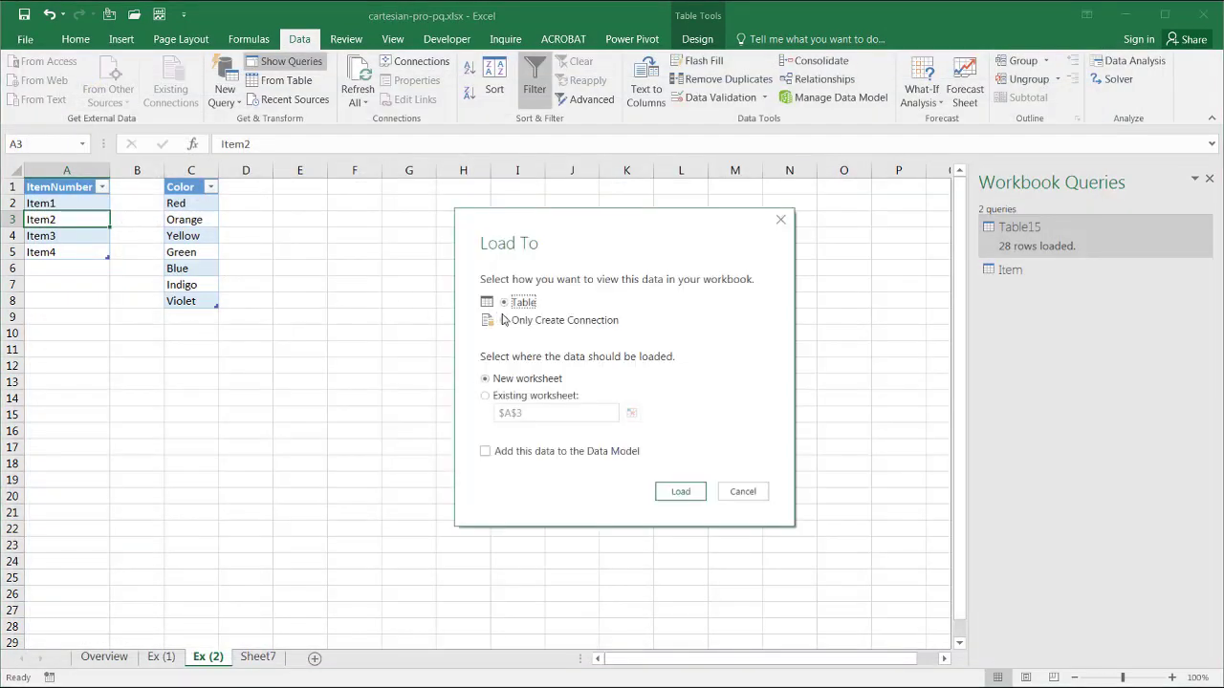
{"action": "left_click", "coordinate": [503, 321]}
{"action": "left_click", "coordinate": [680, 491]}
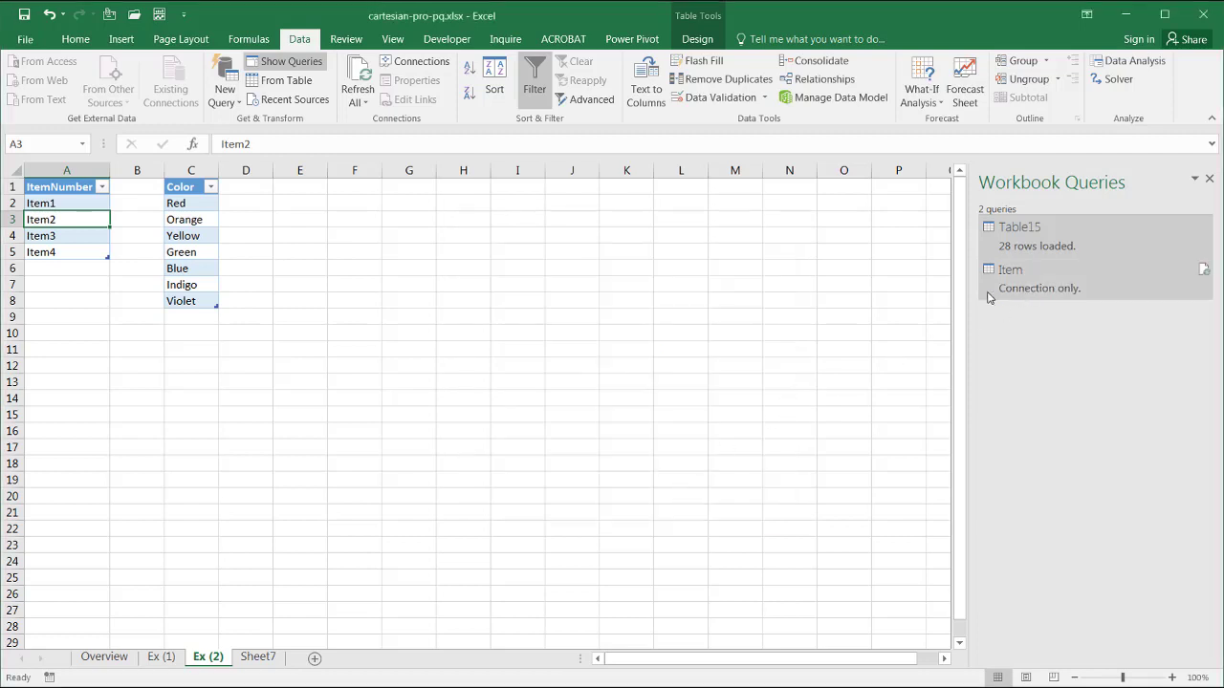
Step: Create a Power Query query from the Color table and name it Color
{"action": "left_click", "coordinate": [199, 242]}
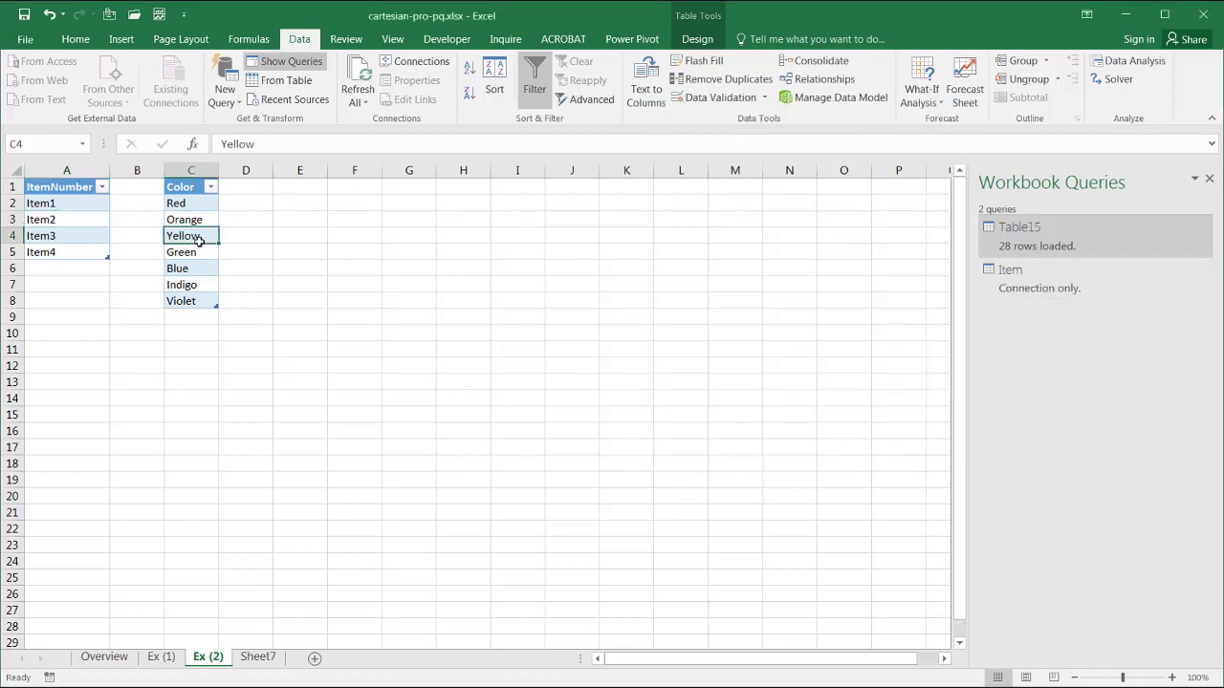
{"action": "left_click", "coordinate": [288, 83]}
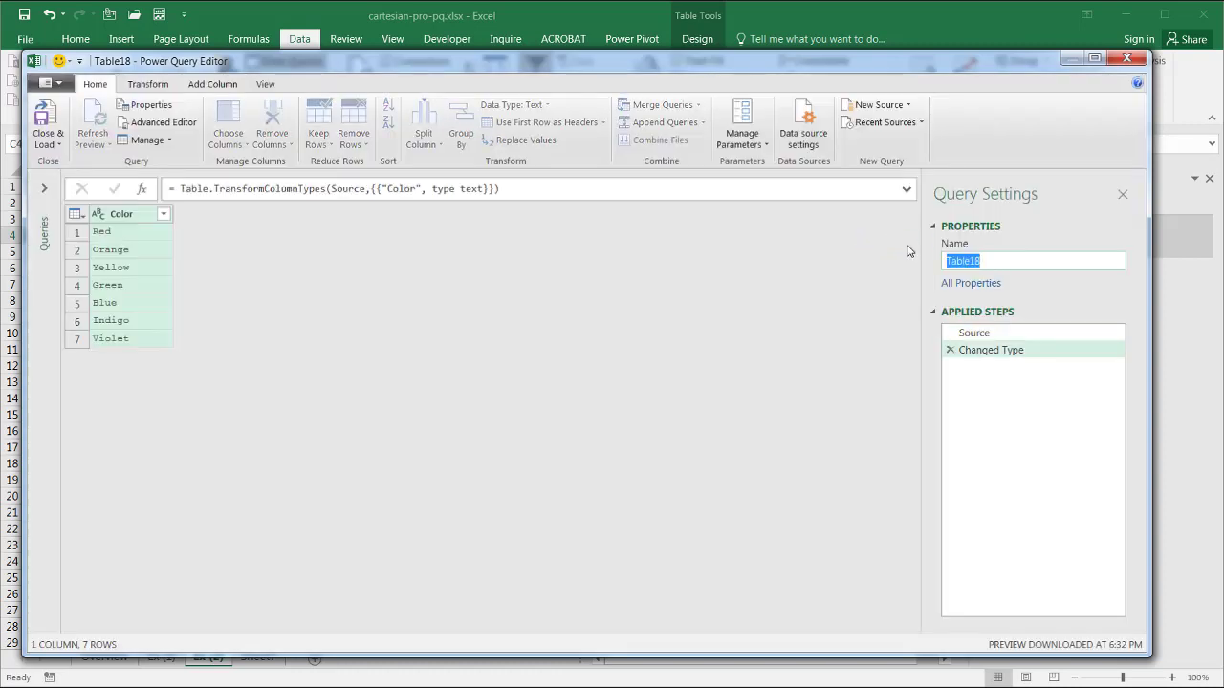
{"action": "type", "text": "Color"}
{"action": "key", "text": "Return"}
Step: Add a custom column with the formula =1 to the Color query
{"action": "left_click", "coordinate": [213, 87]}
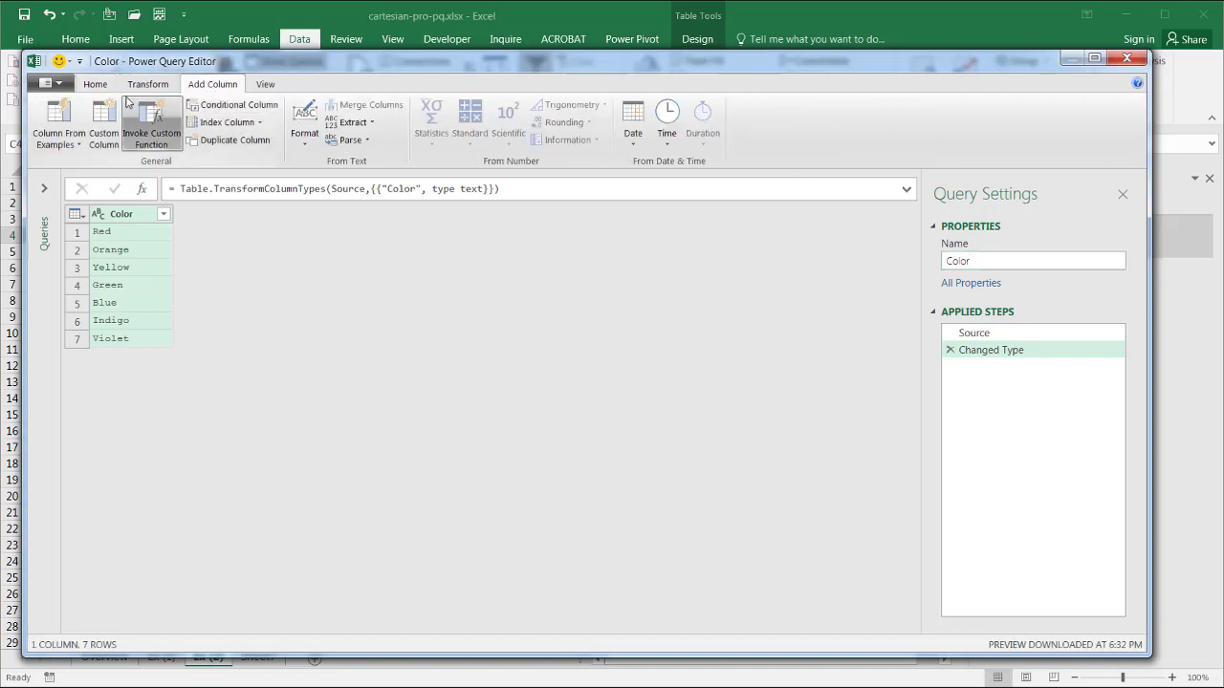
{"action": "left_click", "coordinate": [103, 125]}
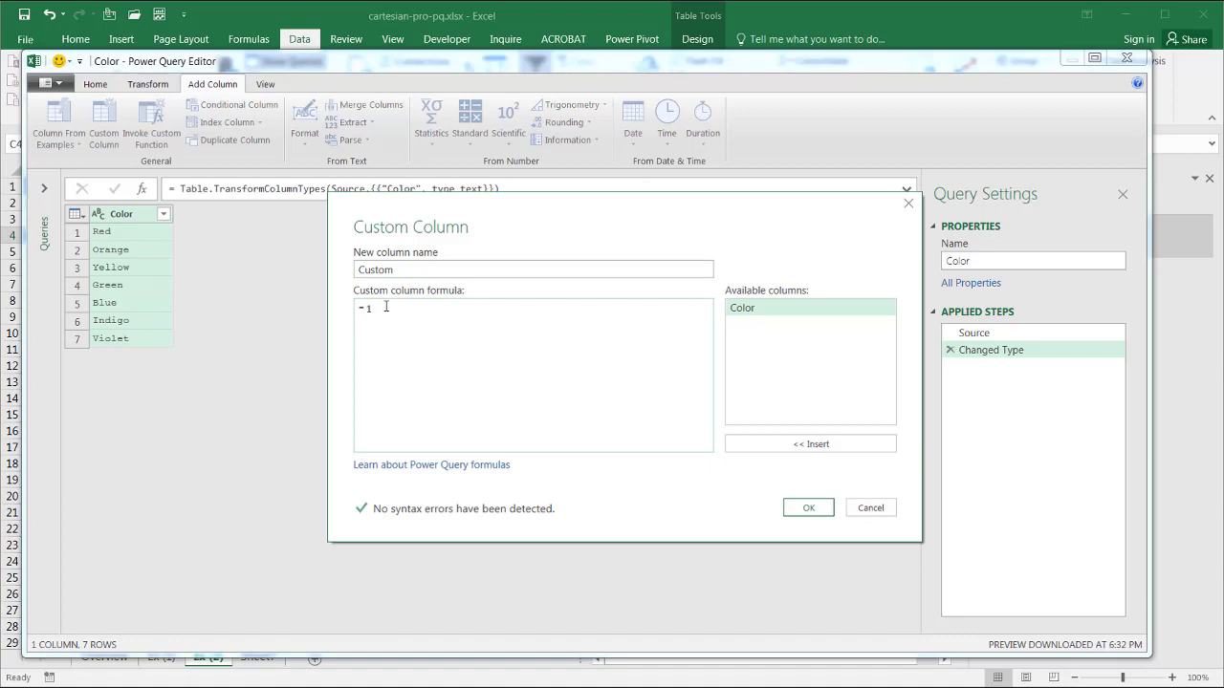
{"action": "left_click", "coordinate": [815, 506]}
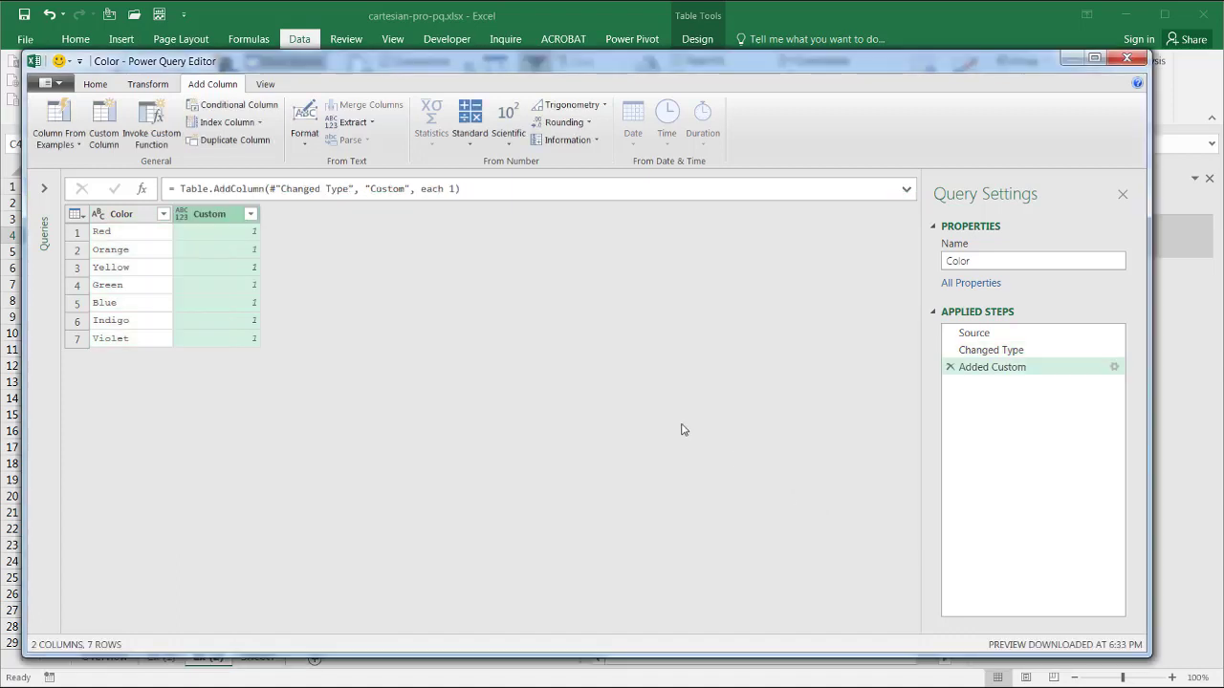
Step: Close the query editor and load the Color query as a connection only
{"action": "left_click", "coordinate": [94, 84]}
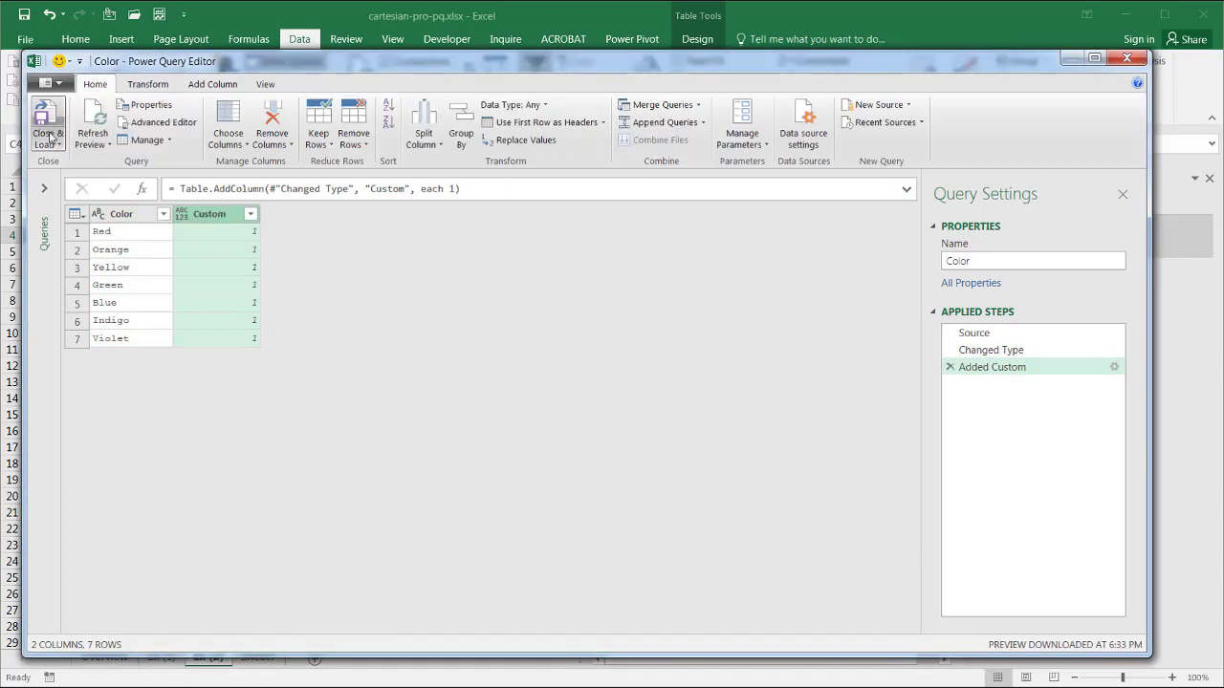
{"action": "left_click", "coordinate": [45, 143]}
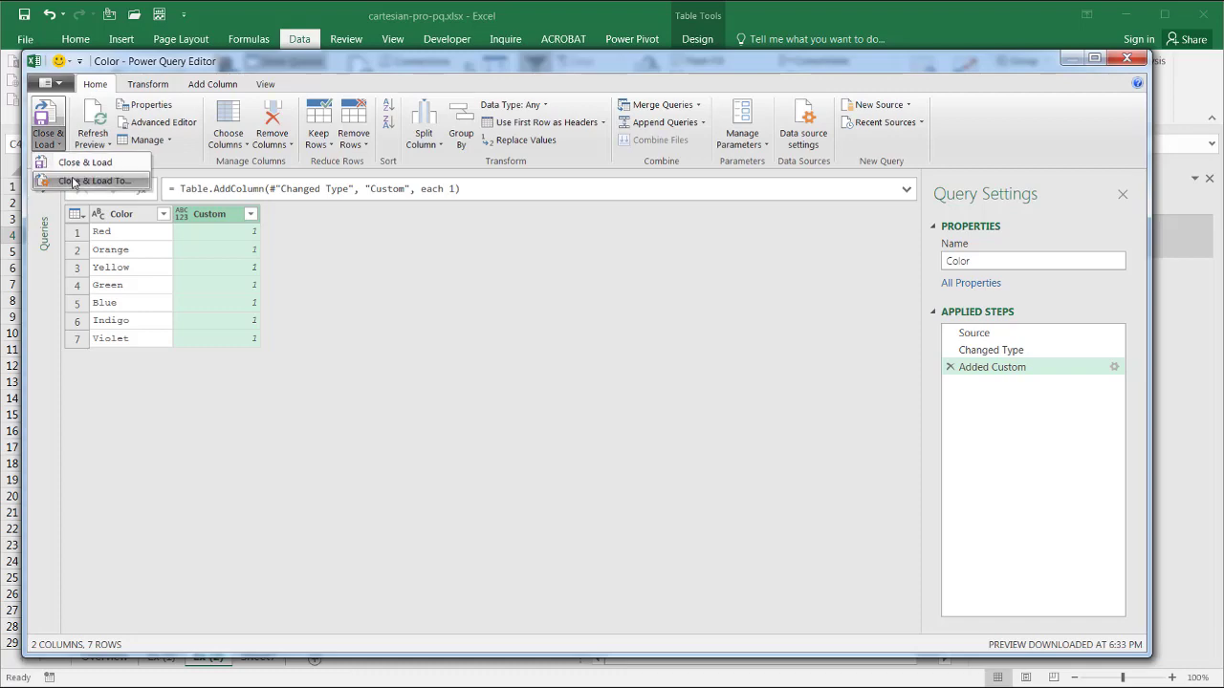
{"action": "left_click", "coordinate": [82, 162]}
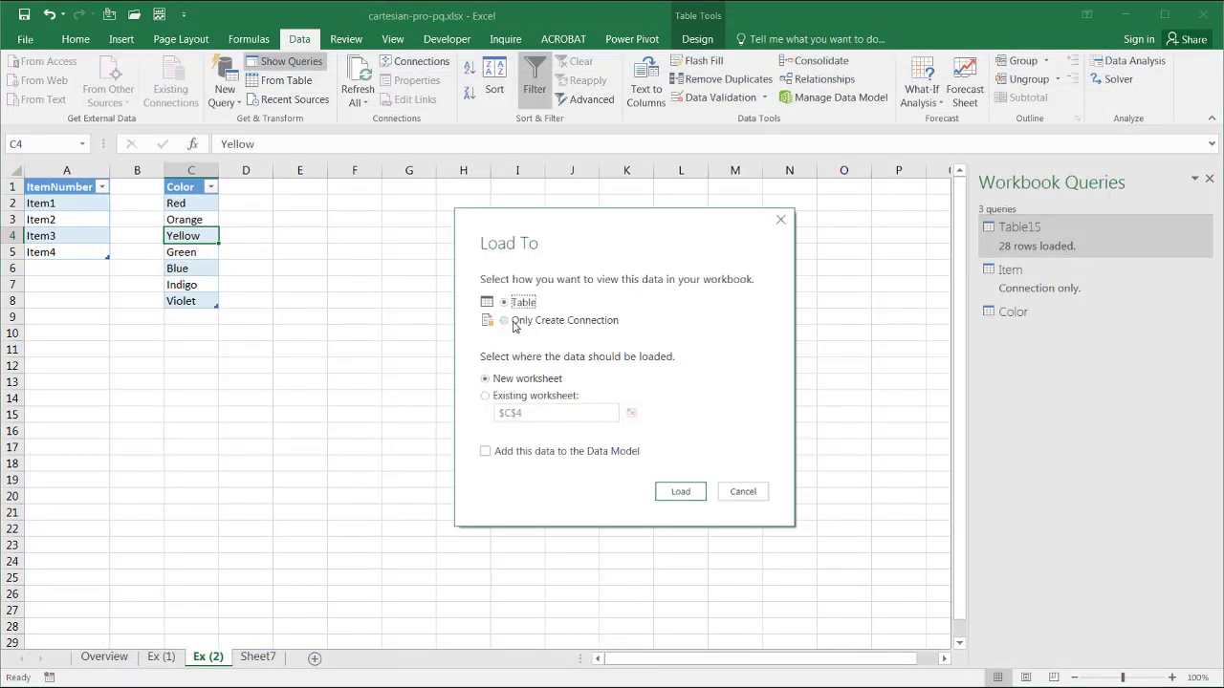
{"action": "left_click", "coordinate": [505, 321]}
{"action": "left_click", "coordinate": [679, 491]}
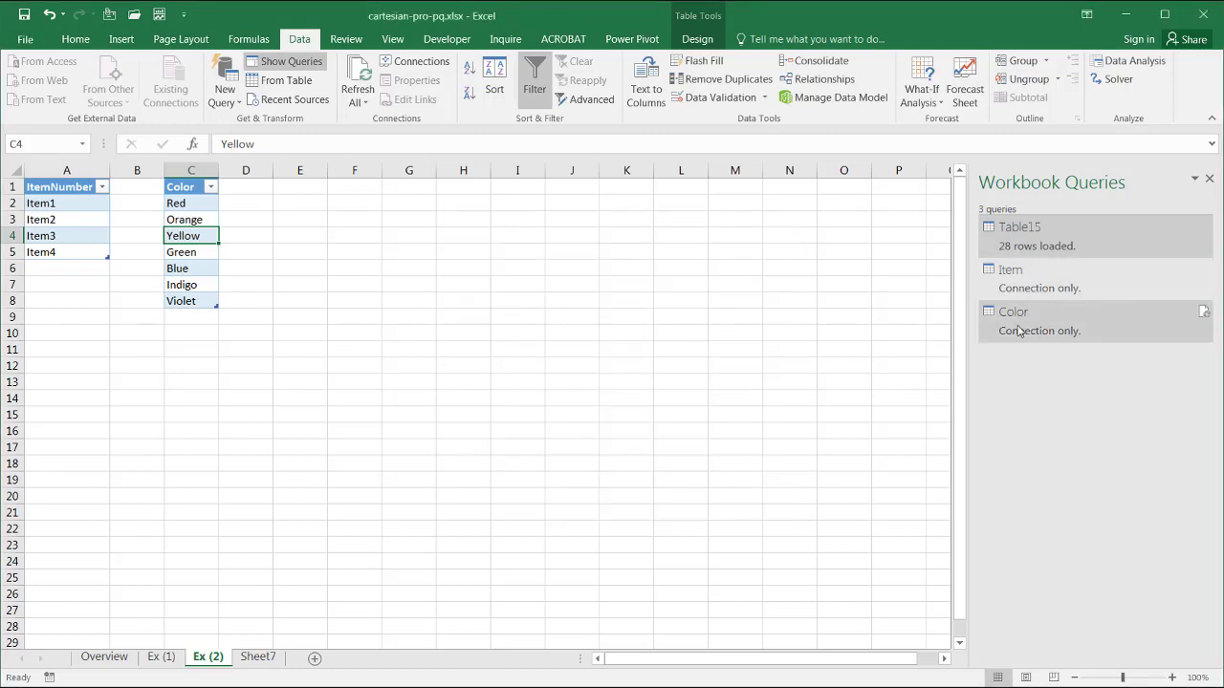
{"action": "left_click", "coordinate": [1053, 378]}
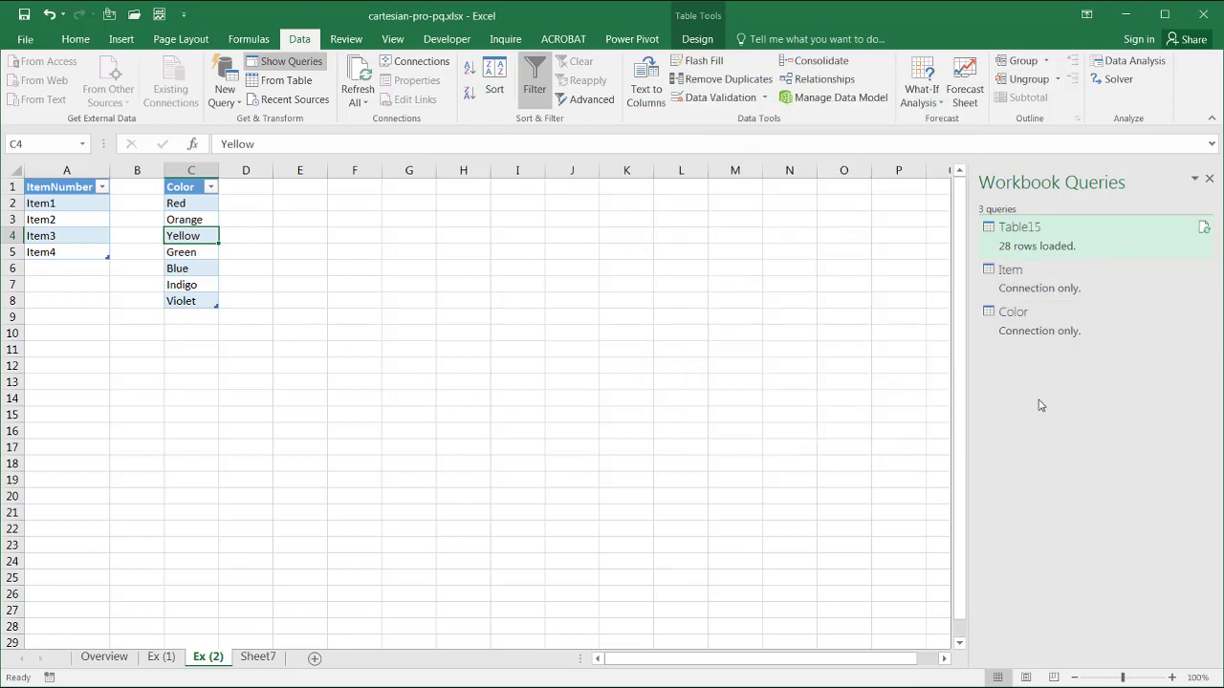
Step: Merge the Color query with the Item query, matching their Custom columns with a Left Outer join
{"action": "right_click", "coordinate": [1019, 319]}
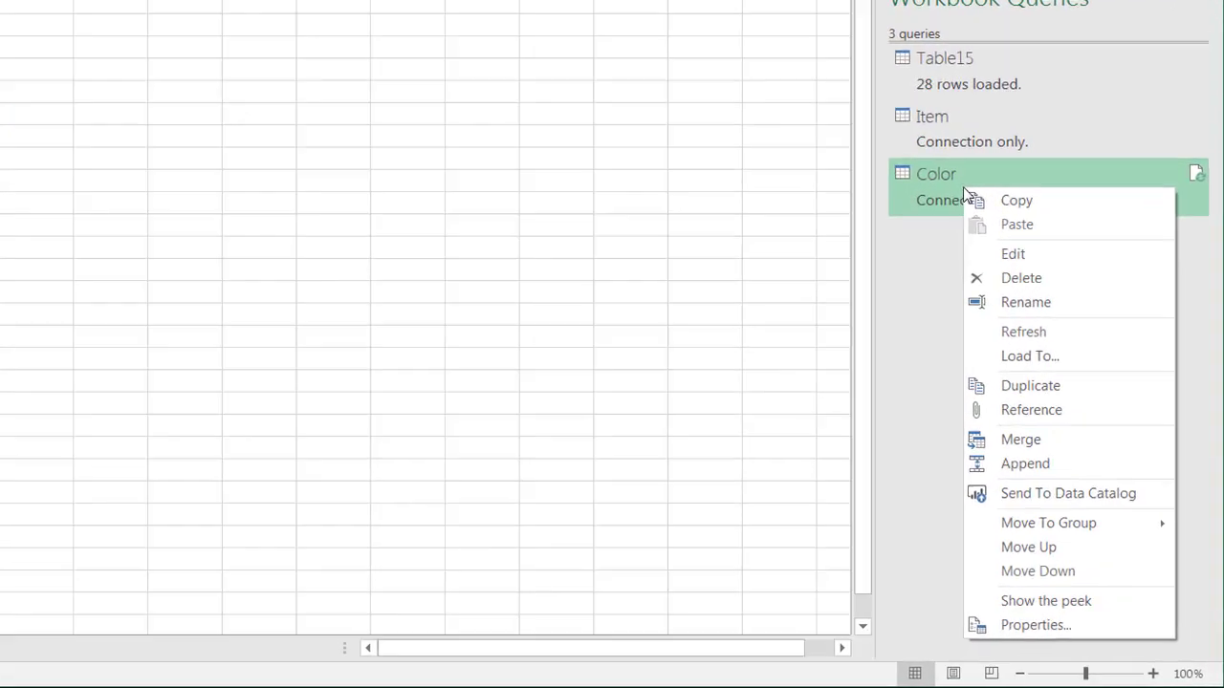
{"action": "left_click", "coordinate": [1030, 438]}
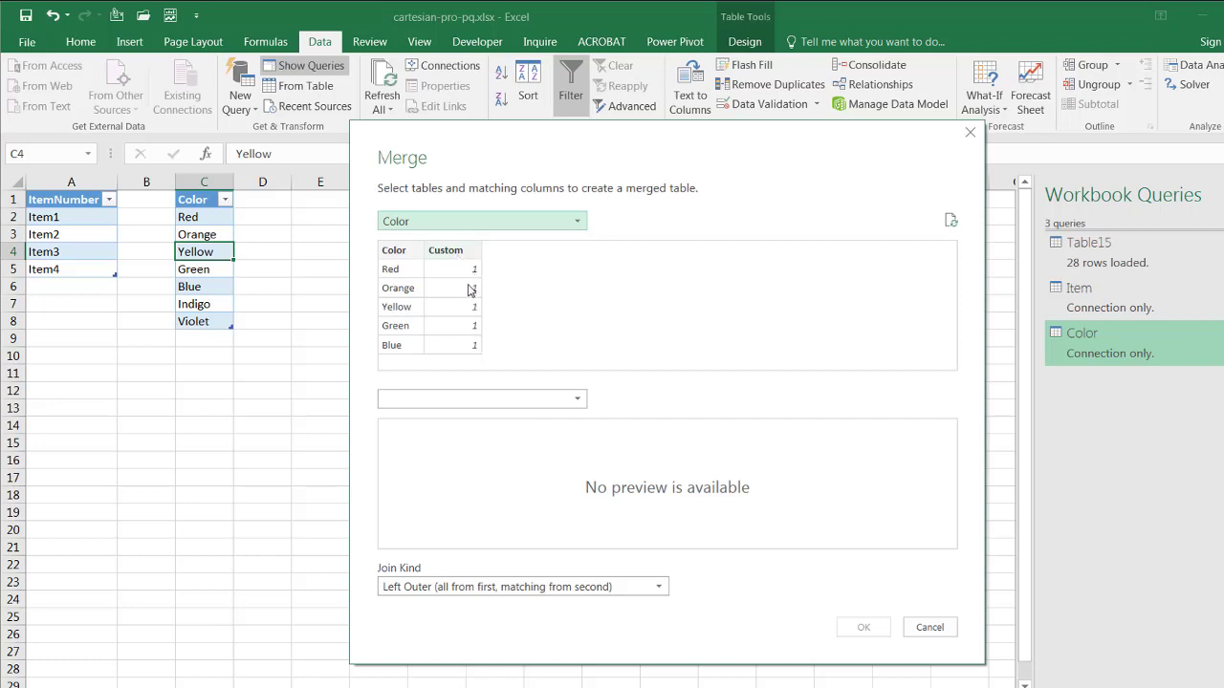
{"action": "left_click", "coordinate": [453, 253]}
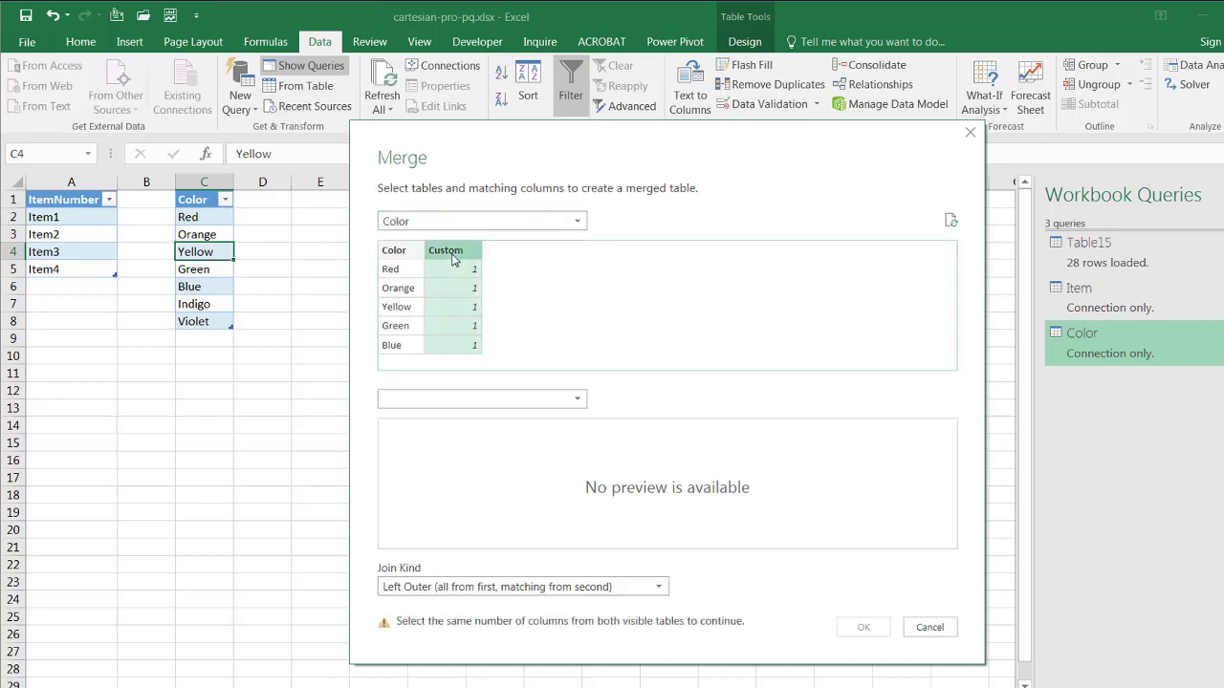
{"action": "left_click", "coordinate": [541, 402]}
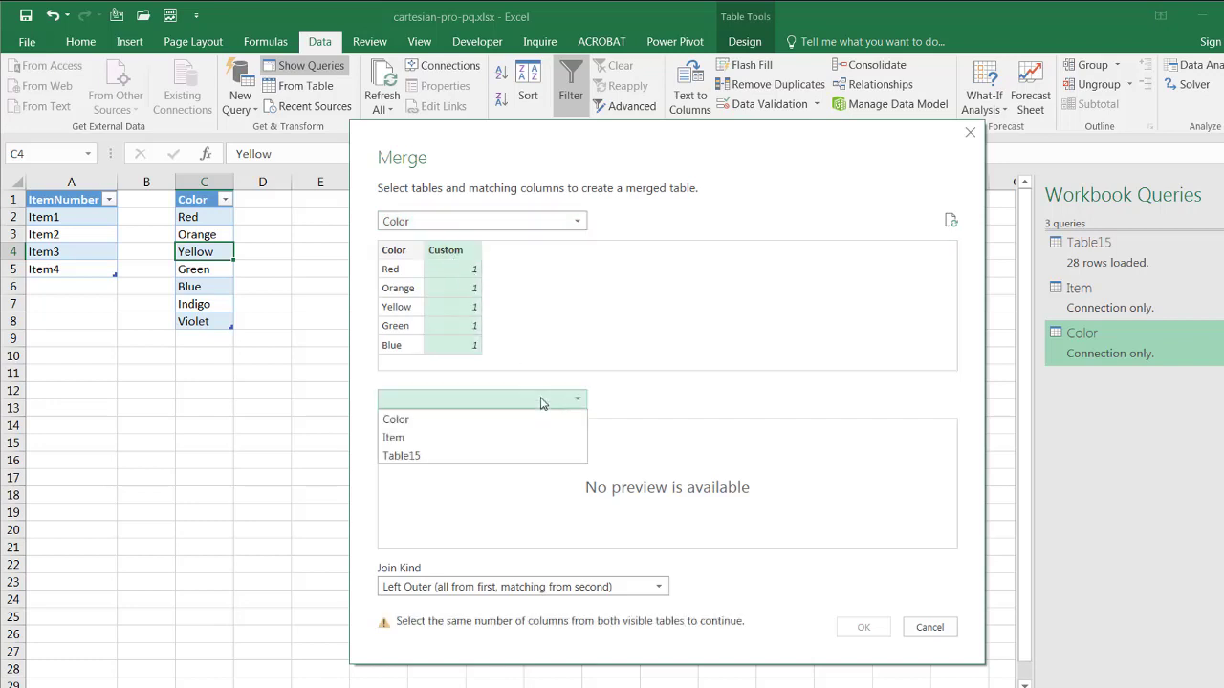
{"action": "left_click", "coordinate": [481, 438]}
{"action": "left_click", "coordinate": [498, 430]}
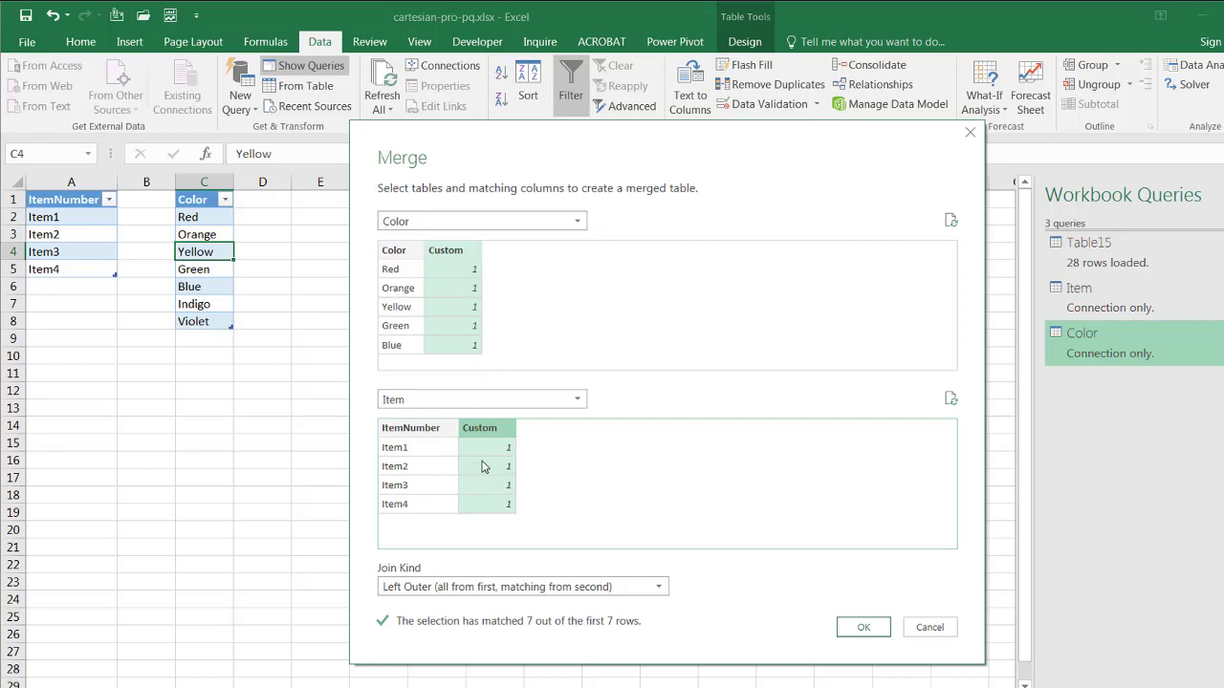
{"action": "left_click", "coordinate": [459, 586]}
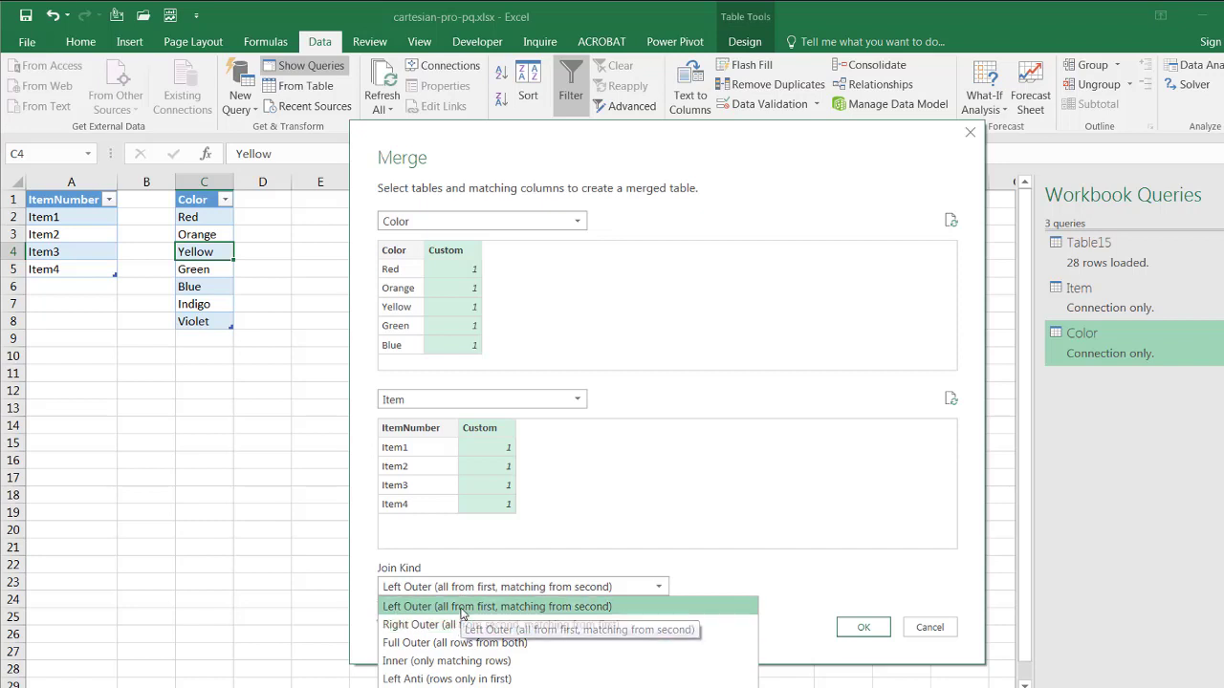
{"action": "left_click", "coordinate": [465, 606]}
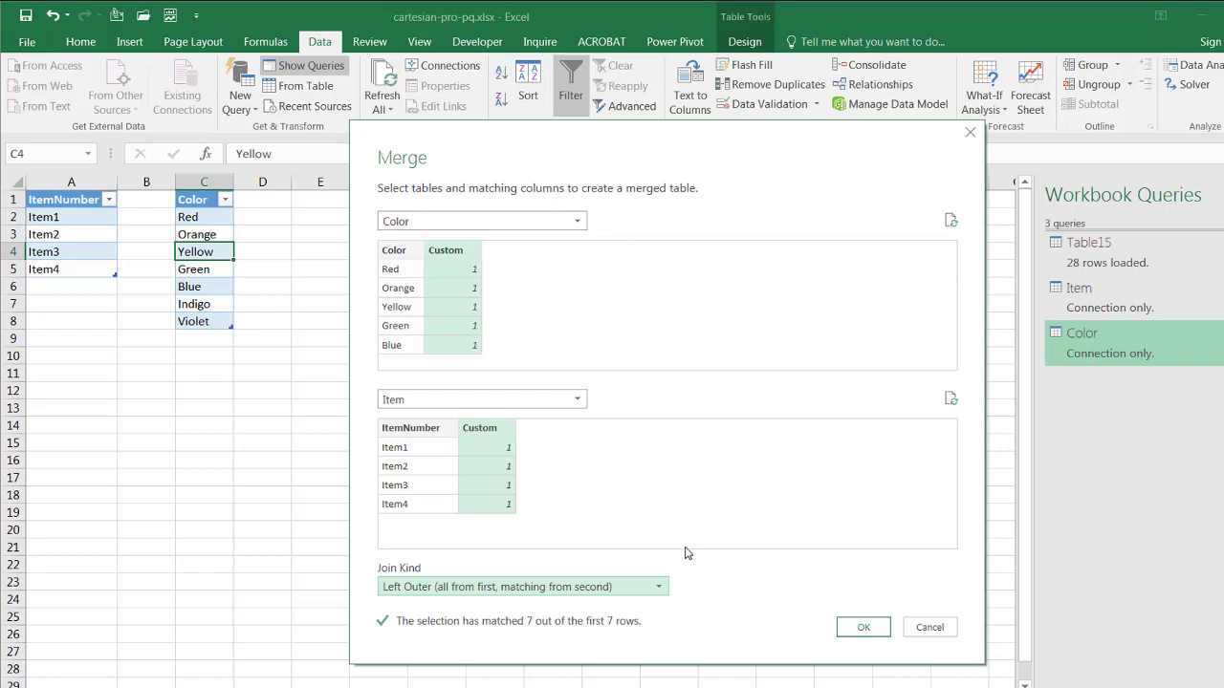
{"action": "left_click", "coordinate": [865, 631]}
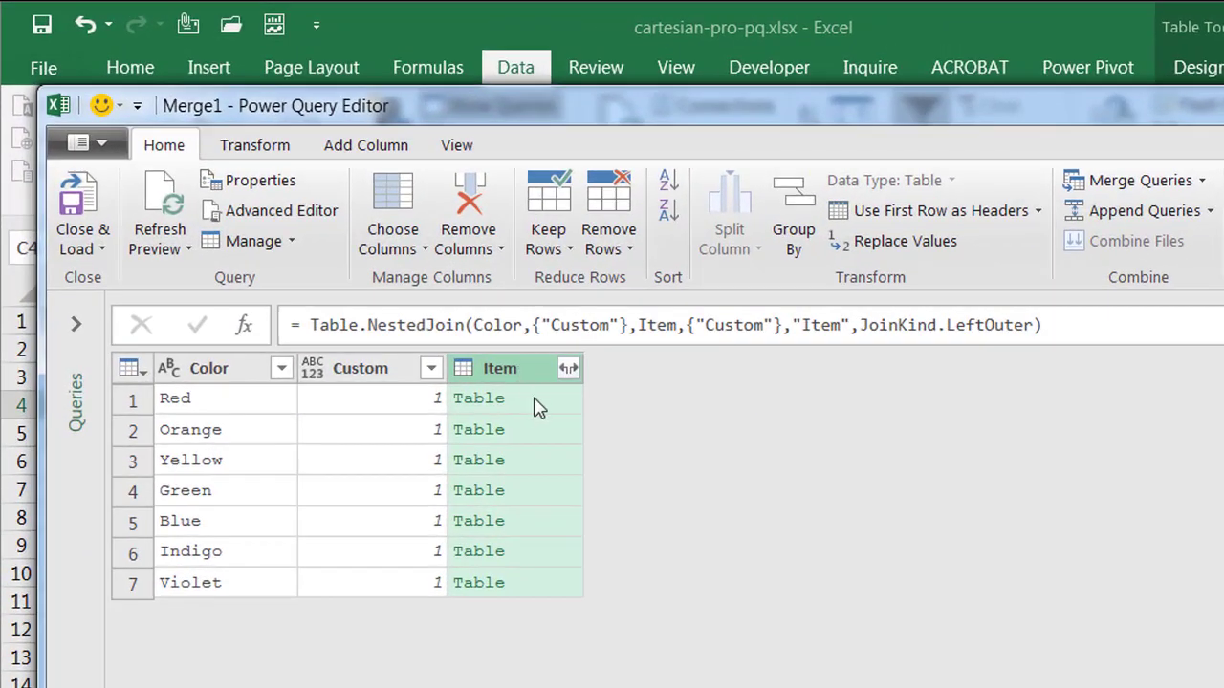
Step: Preview the nested Item tables and expand the Item column to ItemNumber only, without the original column name as prefix
{"action": "left_click", "coordinate": [538, 406]}
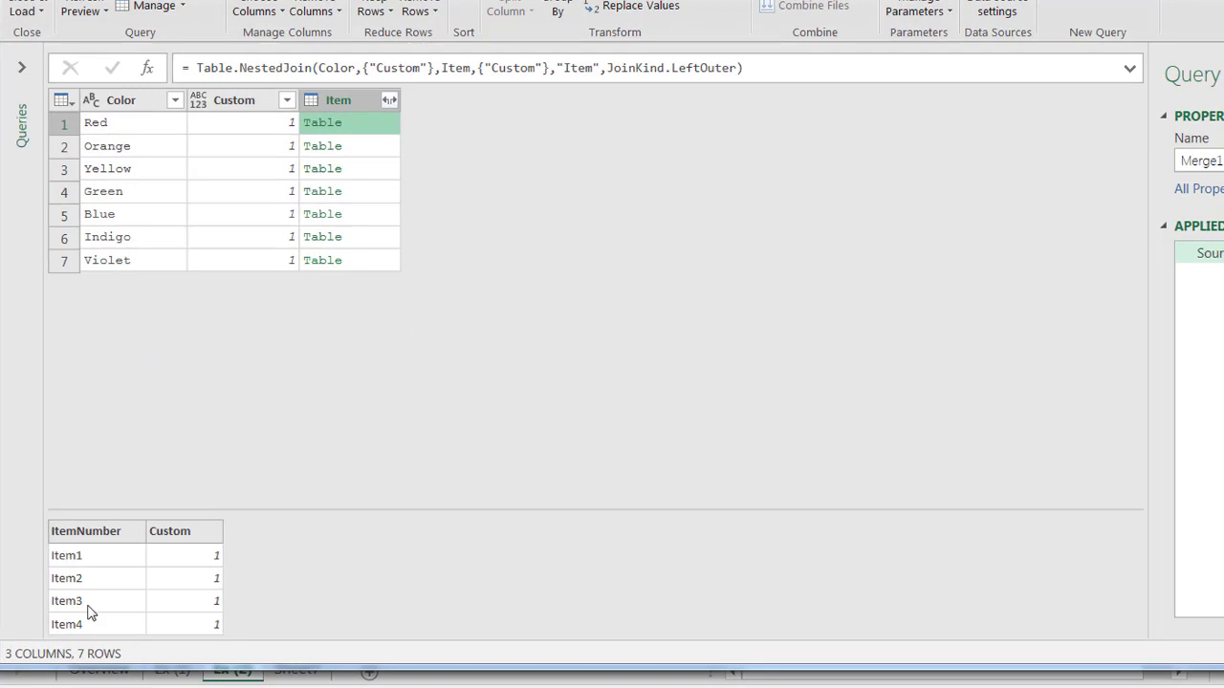
{"action": "left_click", "coordinate": [359, 148]}
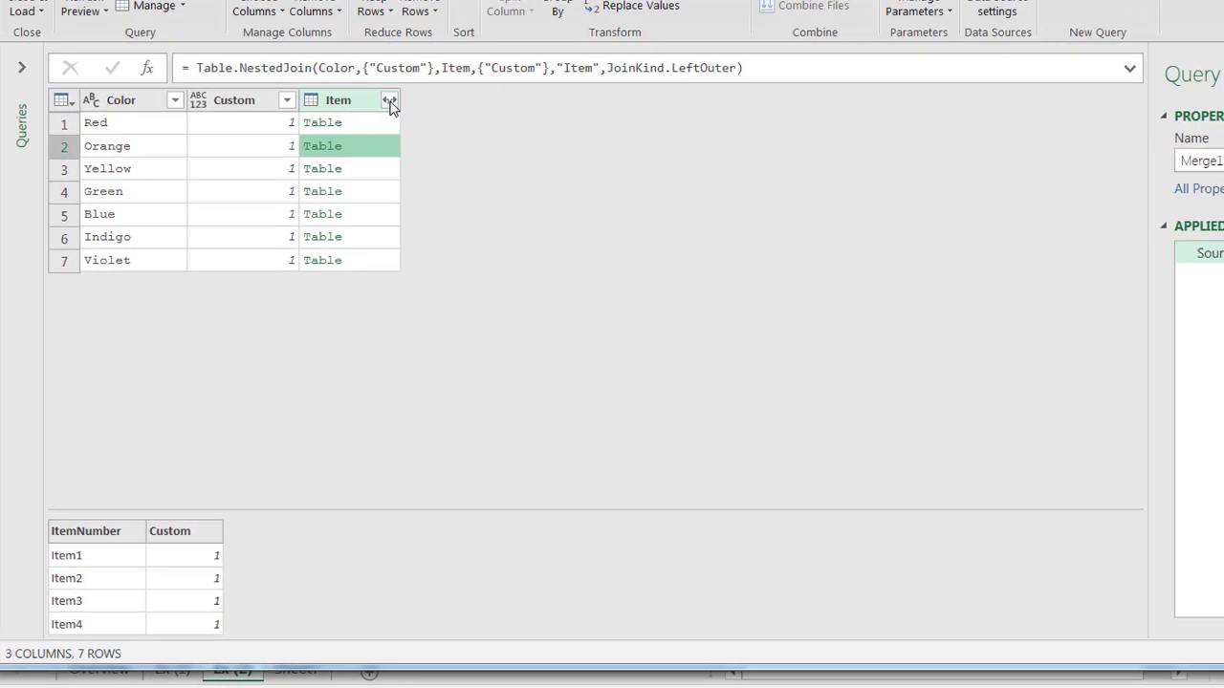
{"action": "left_click", "coordinate": [390, 100]}
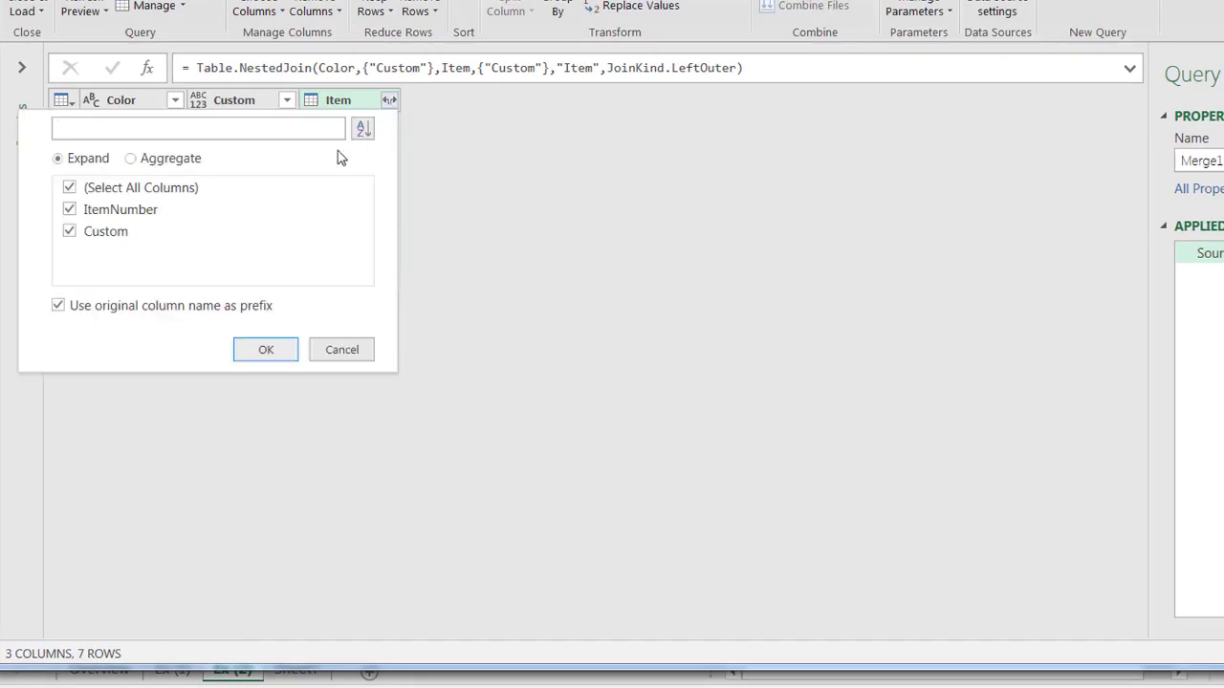
{"action": "left_click", "coordinate": [69, 233]}
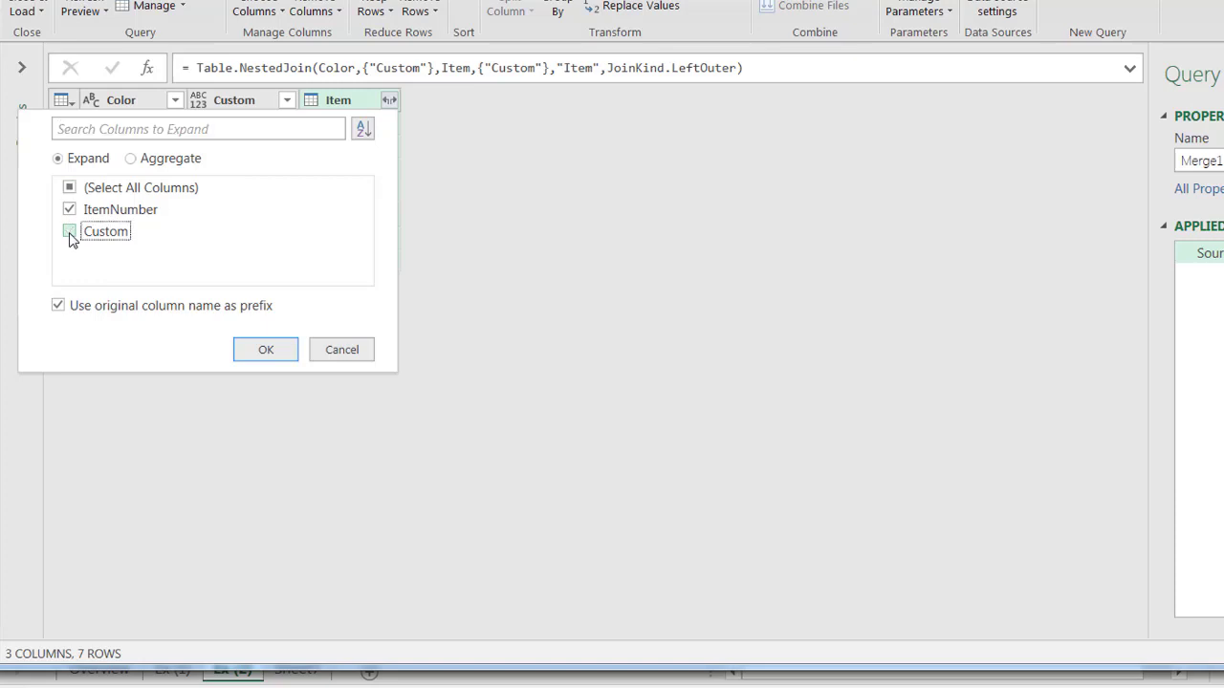
{"action": "left_click", "coordinate": [58, 306]}
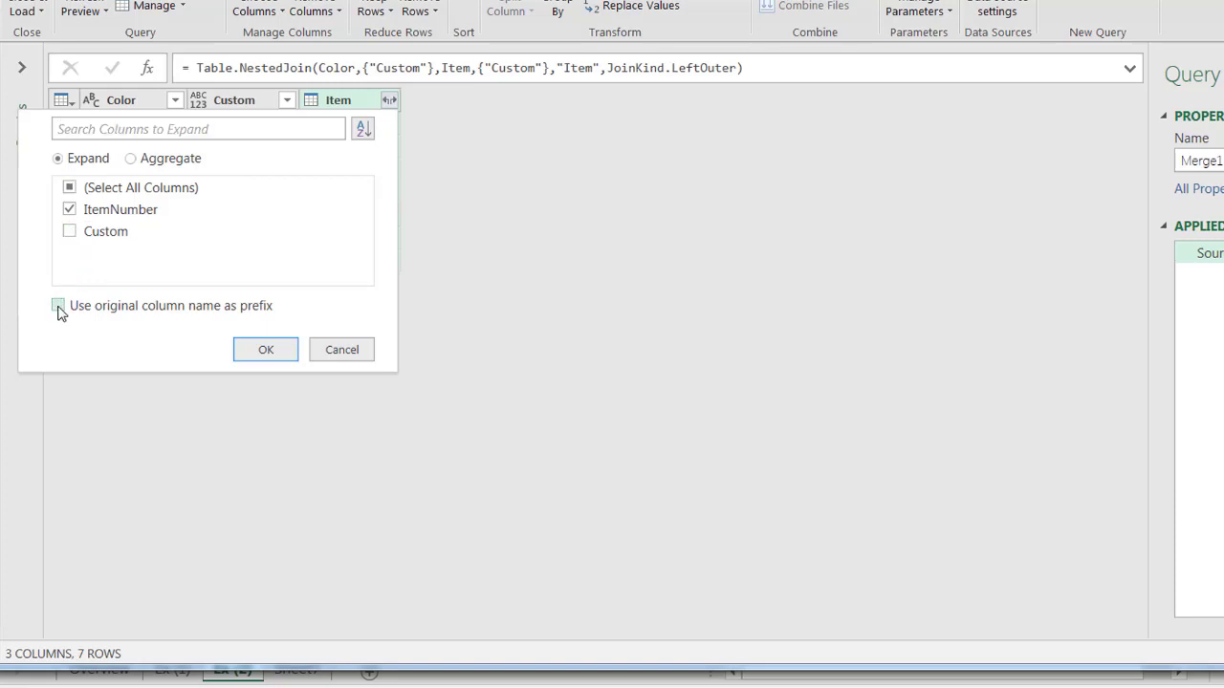
{"action": "left_click", "coordinate": [258, 350]}
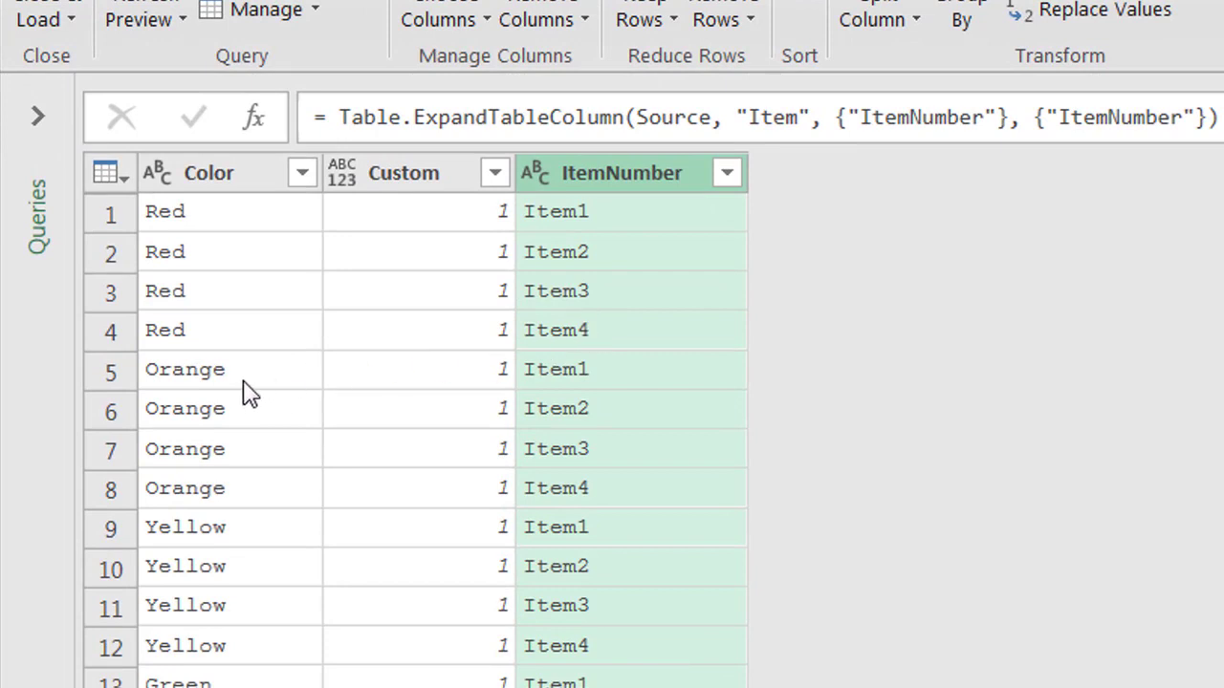
Step: Remove the Custom column from the merged query and load the result into the workbook
{"action": "left_click", "coordinate": [405, 178]}
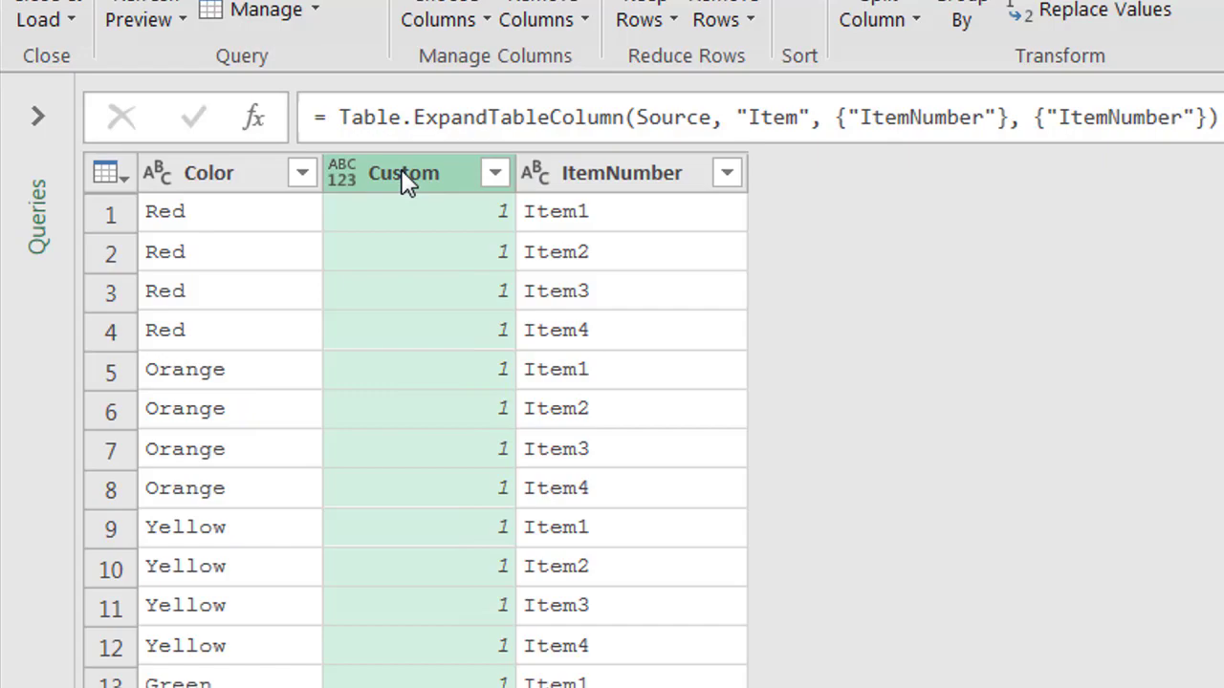
{"action": "right_click", "coordinate": [406, 181]}
{"action": "left_click", "coordinate": [495, 251]}
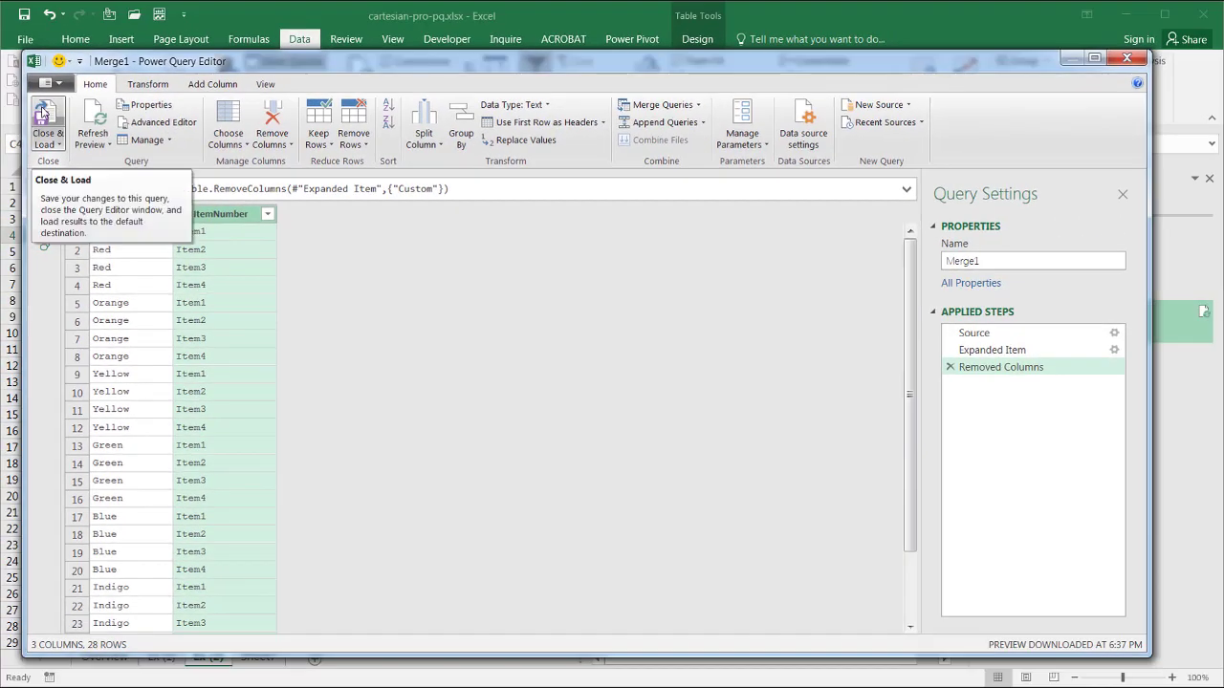
{"action": "left_click", "coordinate": [42, 113]}
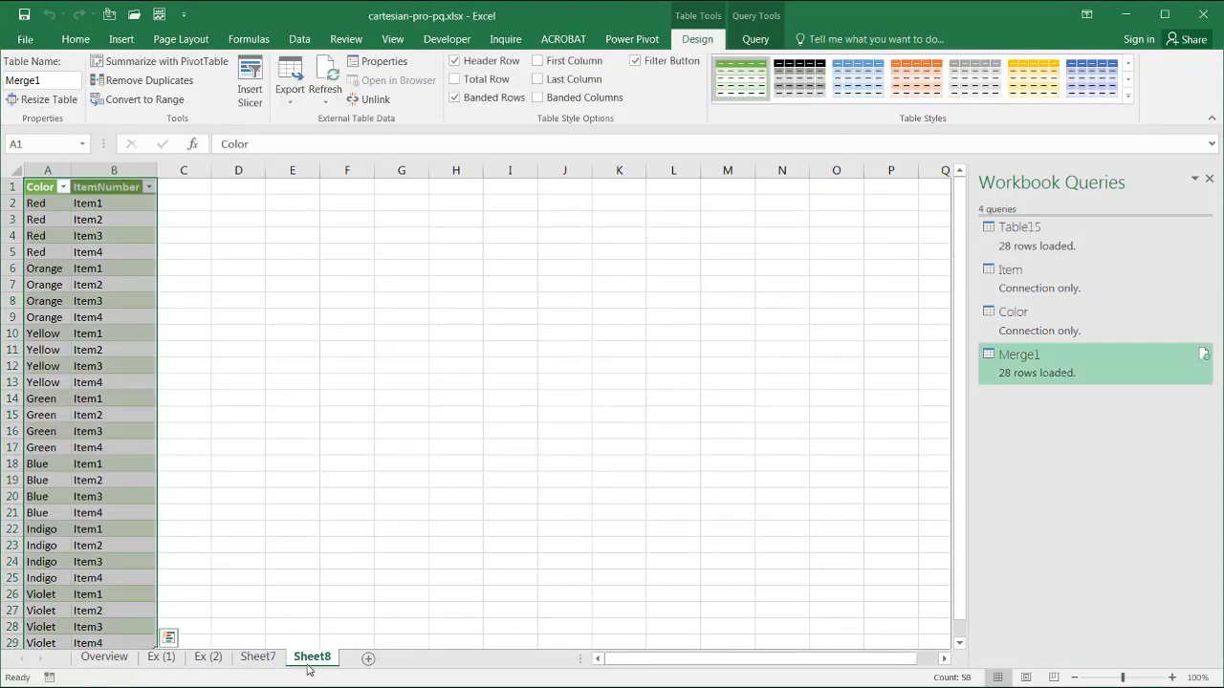
Step: Review the color and item combinations on Sheet8 and compare them with the table on Sheet7
{"action": "left_click", "coordinate": [96, 247]}
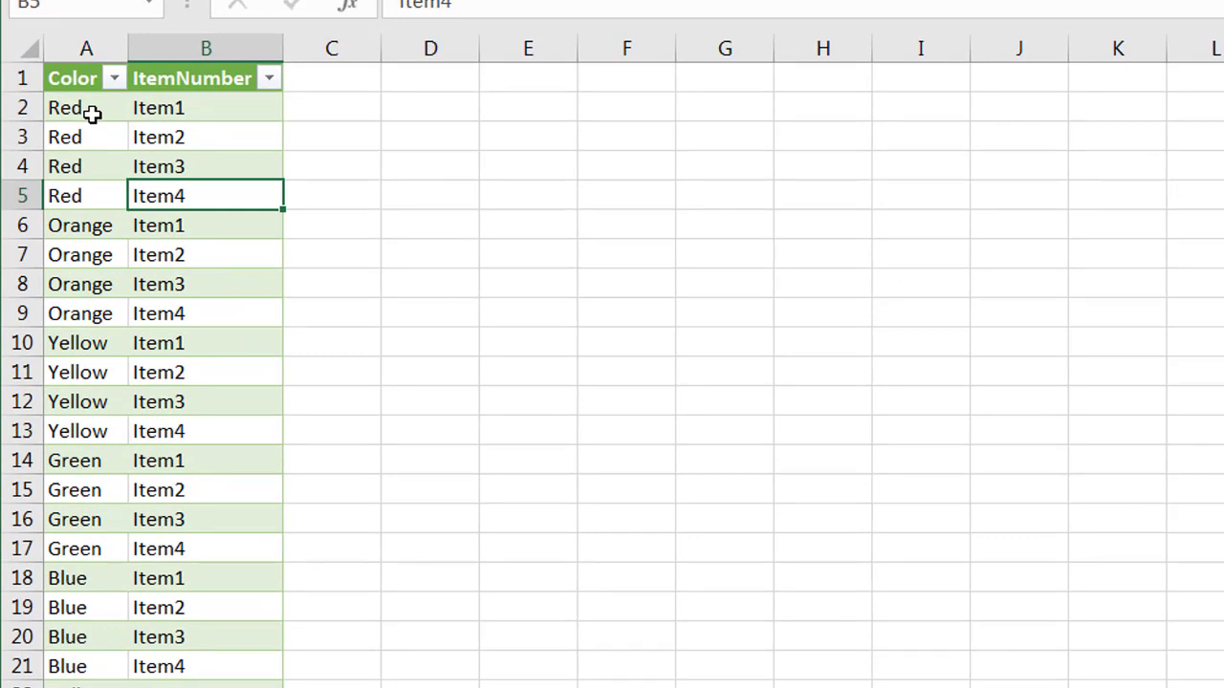
{"action": "left_click_drag", "start_coordinate": [92, 114], "coordinate": [101, 300]}
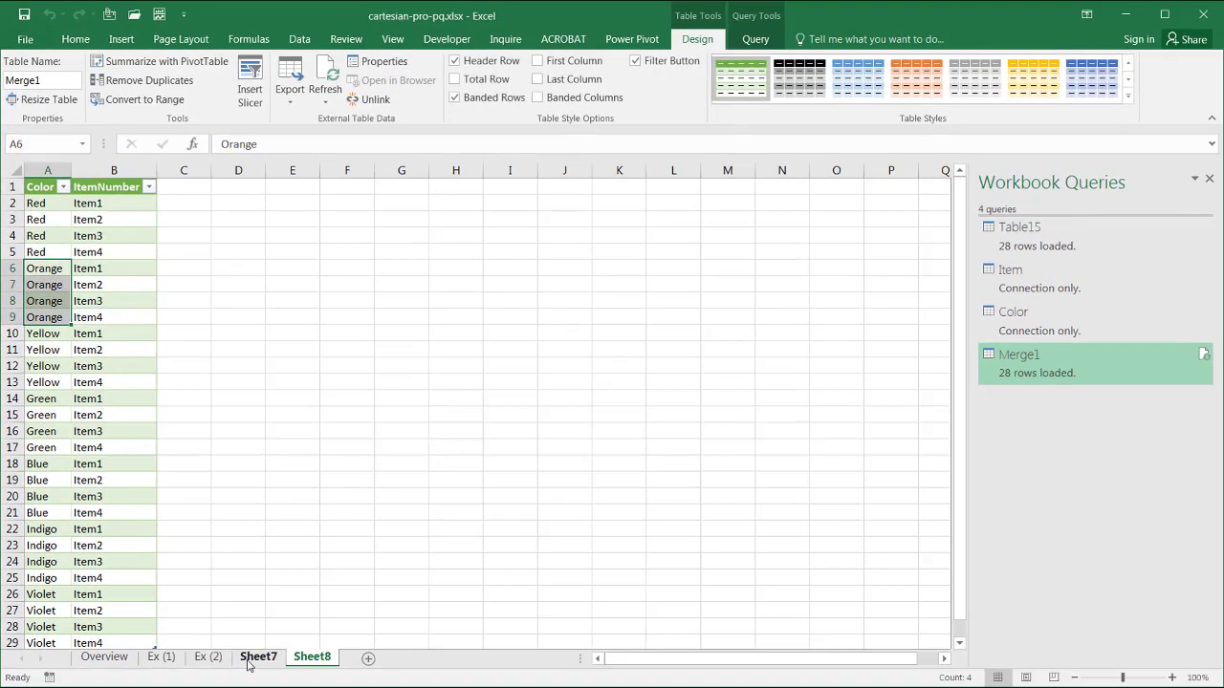
{"action": "left_click", "coordinate": [258, 657]}
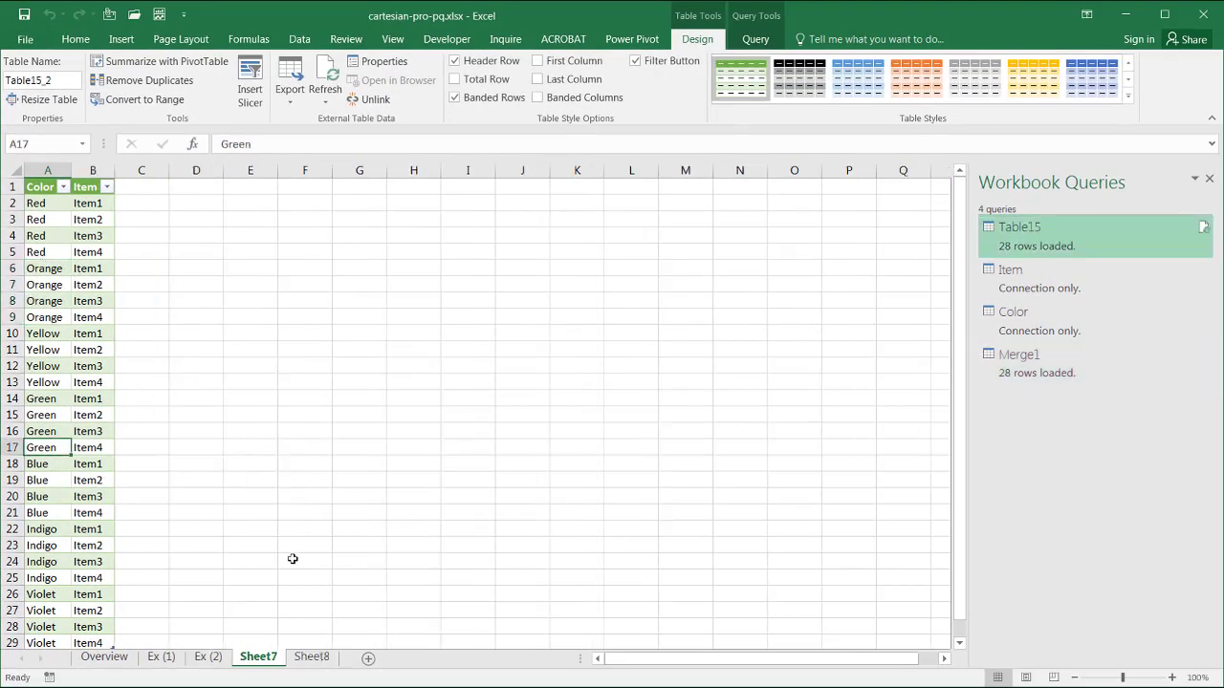
{"action": "left_click", "coordinate": [308, 659]}
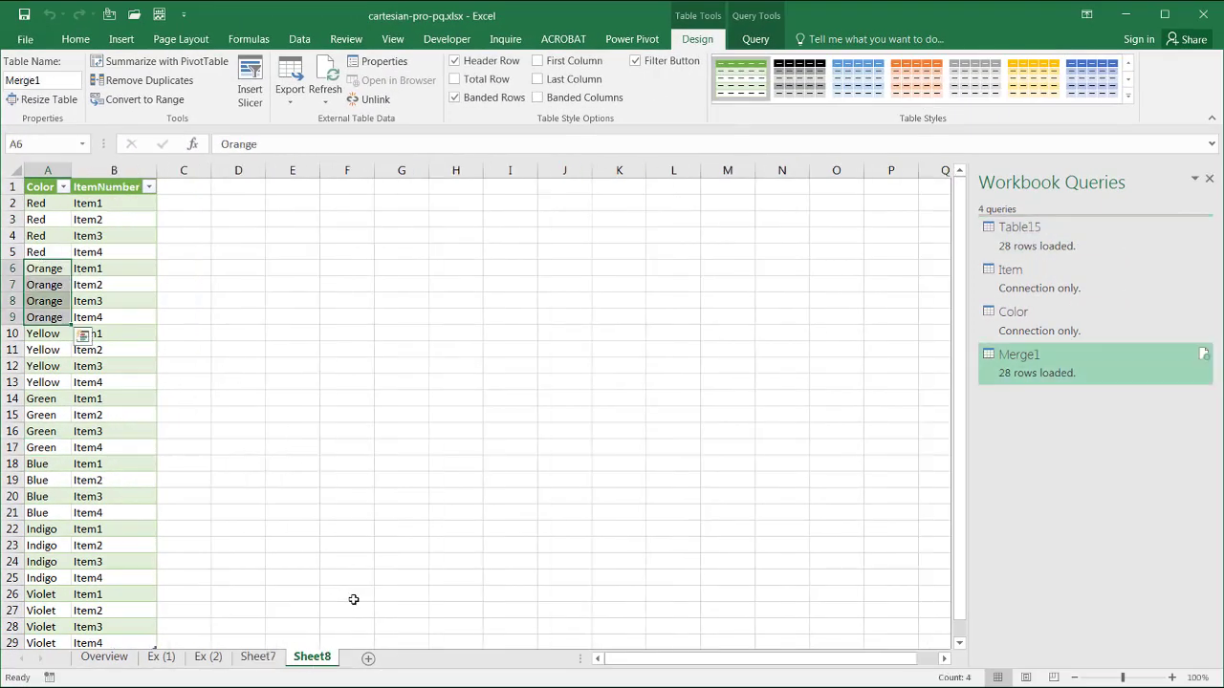
Step: Add Item5 and Item6 below the last entry of the ItemNumber table on Ex (2)
{"action": "left_click", "coordinate": [209, 656]}
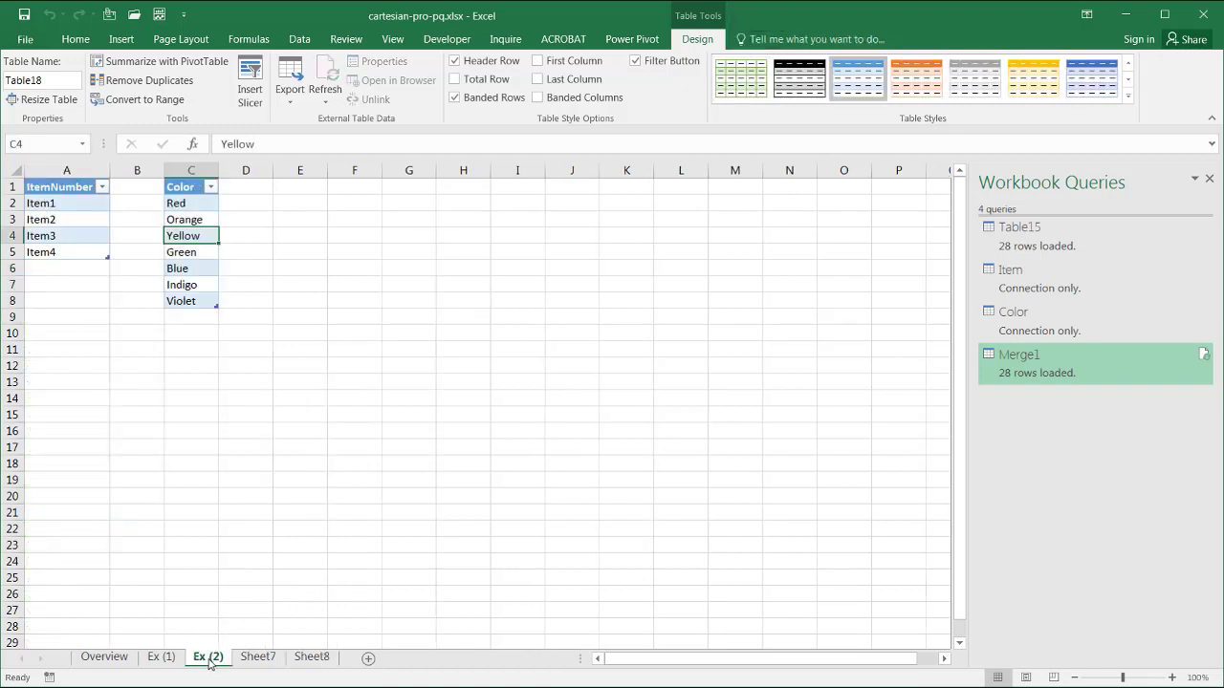
{"action": "left_click", "coordinate": [72, 267]}
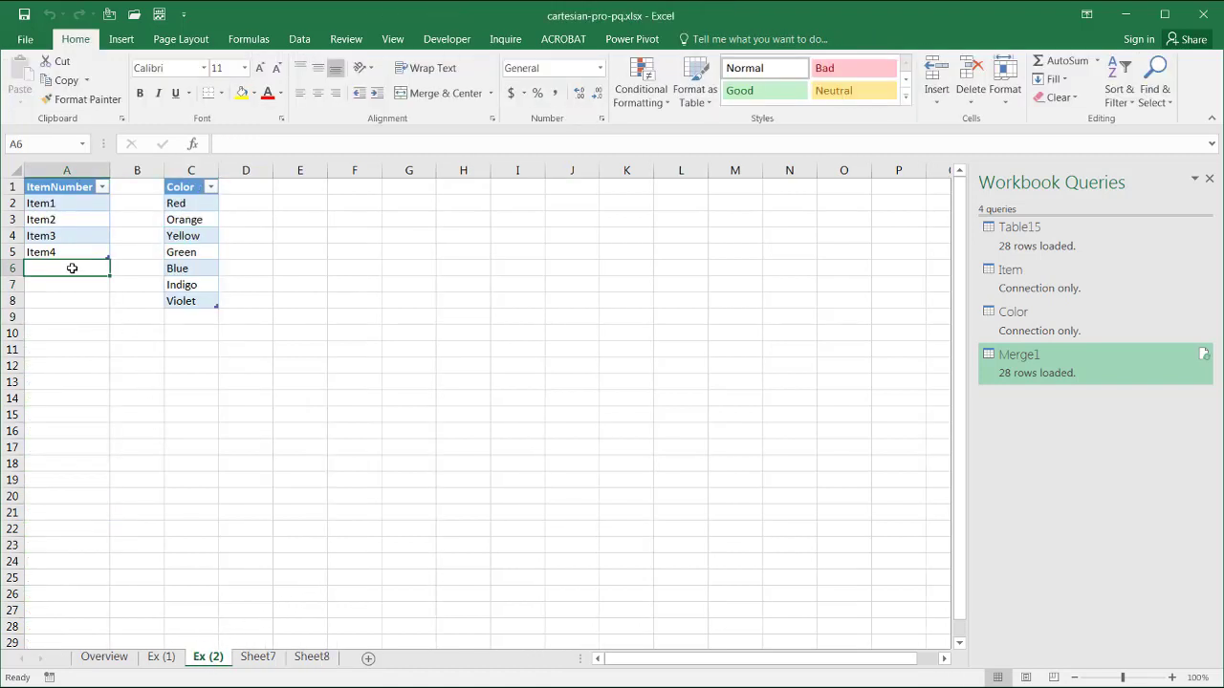
{"action": "type", "text": "Item"}
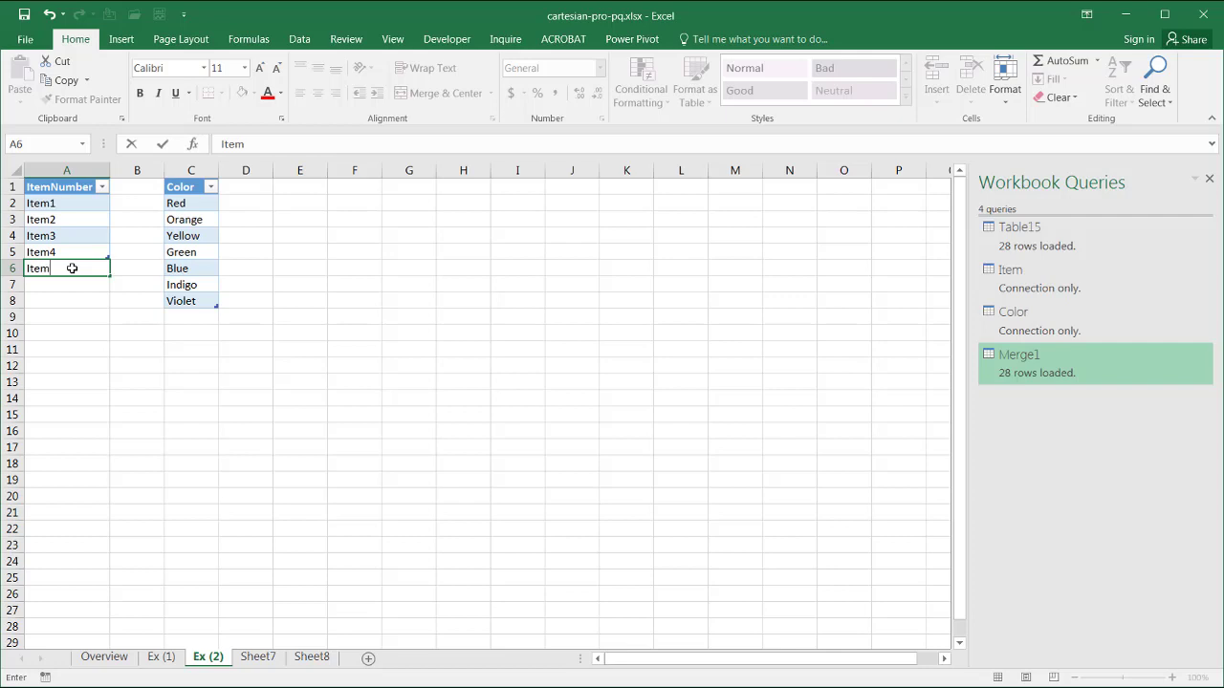
{"action": "type", "text": "5"}
{"action": "key", "text": "Return"}
{"action": "type", "text": "Item6"}
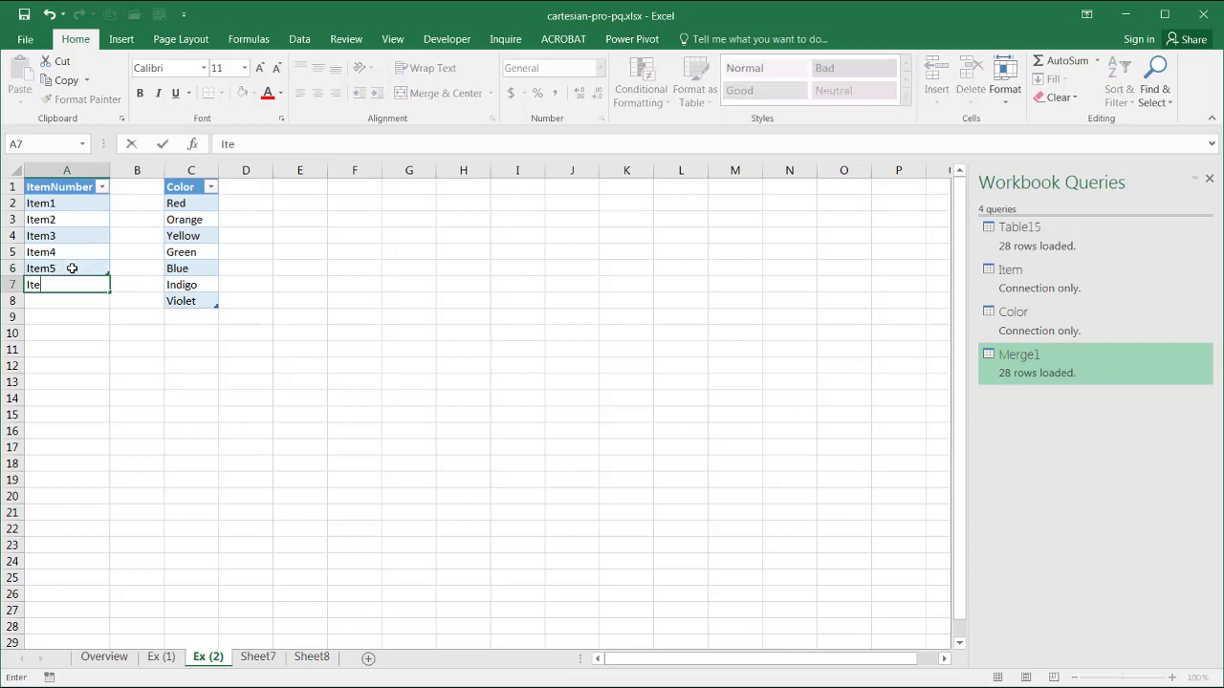
{"action": "left_click", "coordinate": [77, 355]}
Step: Refresh the merged table on Sheet8 and check the Item5 and Item6 rows for Red and Orange
{"action": "left_click", "coordinate": [304, 652]}
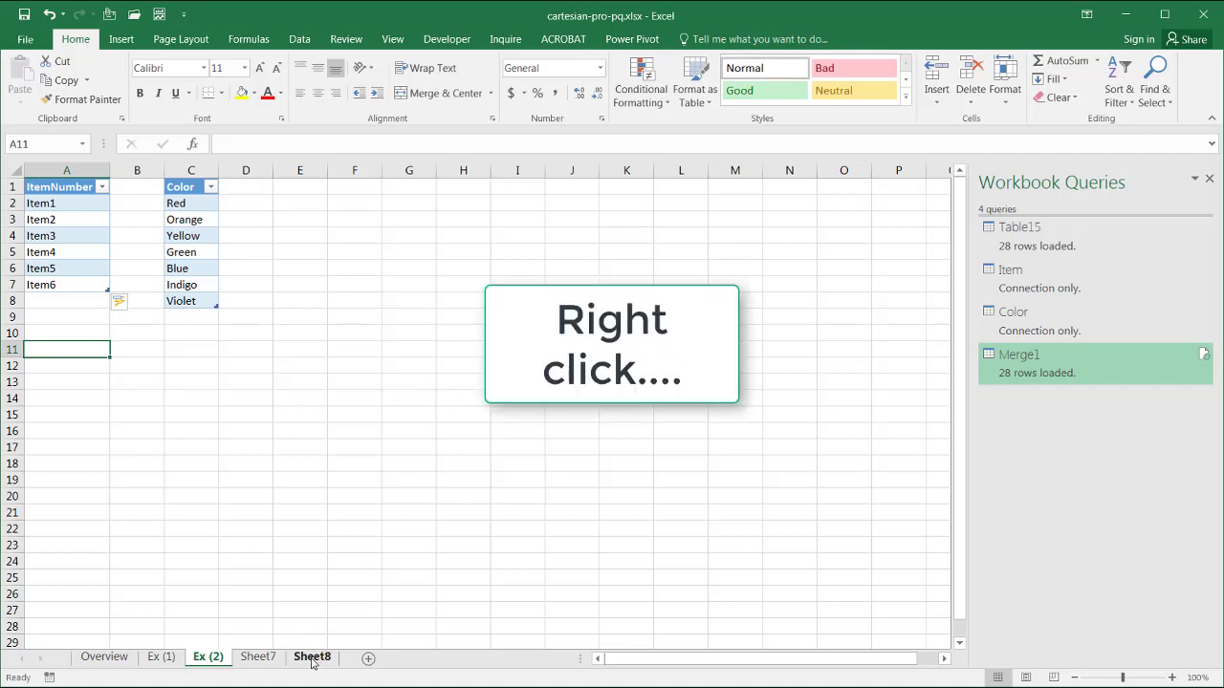
{"action": "right_click", "coordinate": [93, 339]}
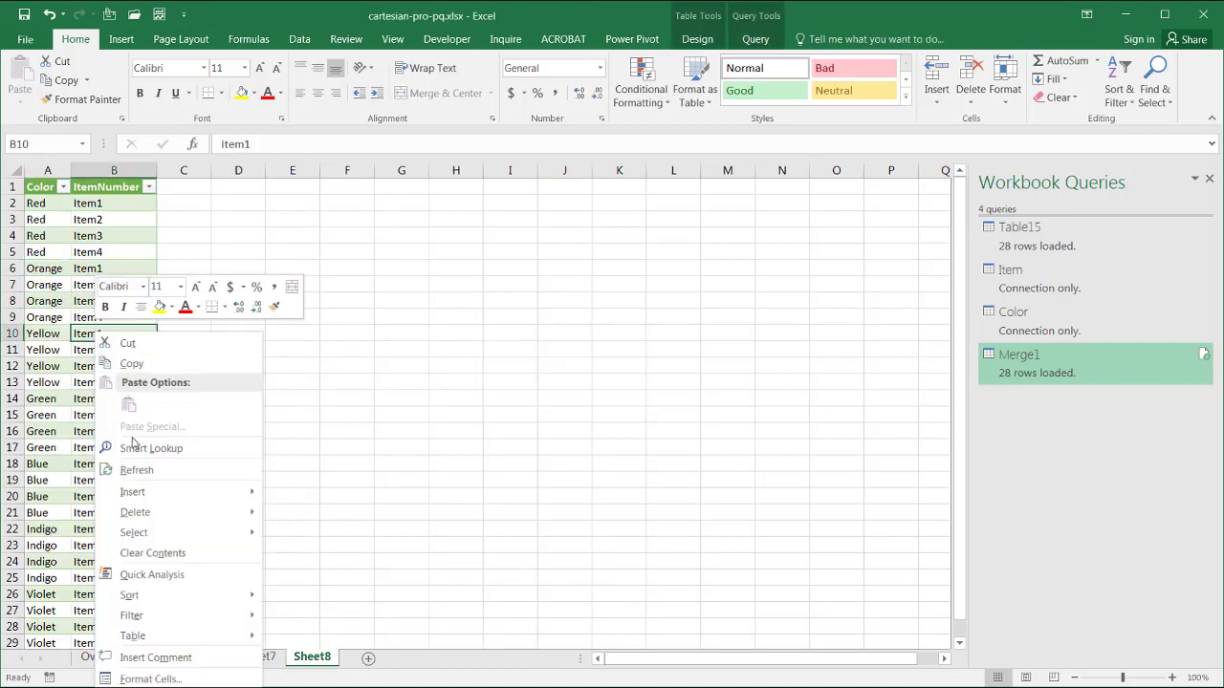
{"action": "left_click", "coordinate": [136, 471]}
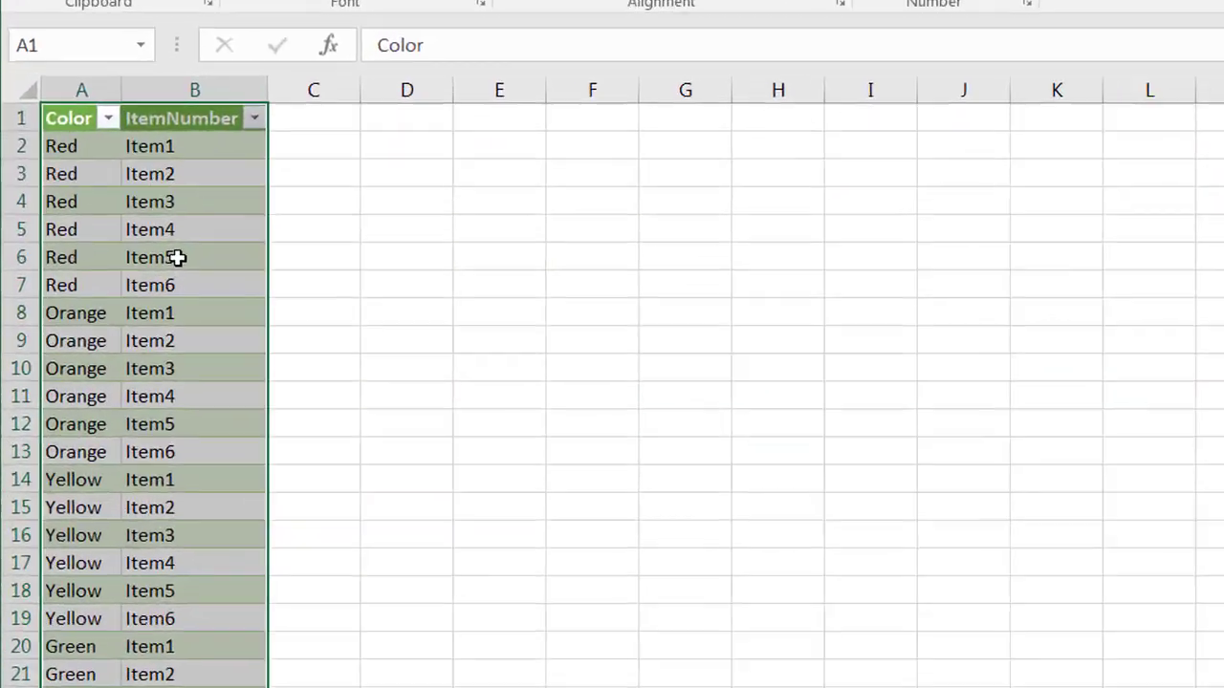
{"action": "left_click_drag", "start_coordinate": [113, 266], "coordinate": [115, 284]}
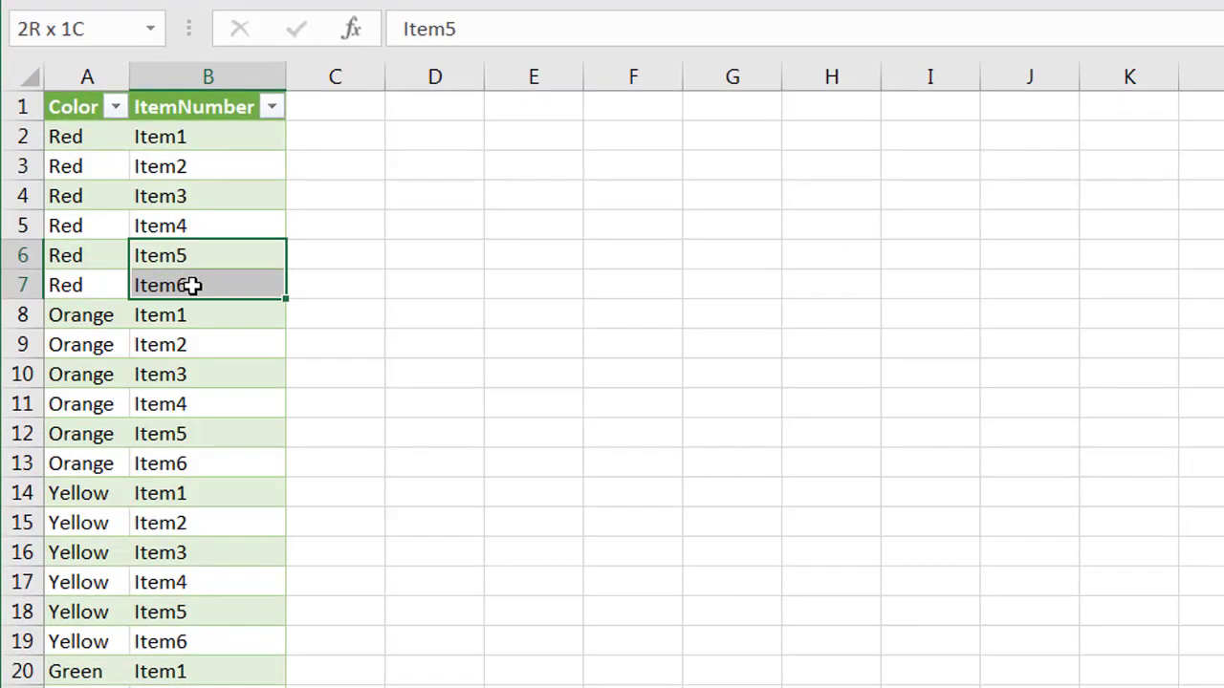
{"action": "left_click_drag", "start_coordinate": [208, 426], "coordinate": [205, 459]}
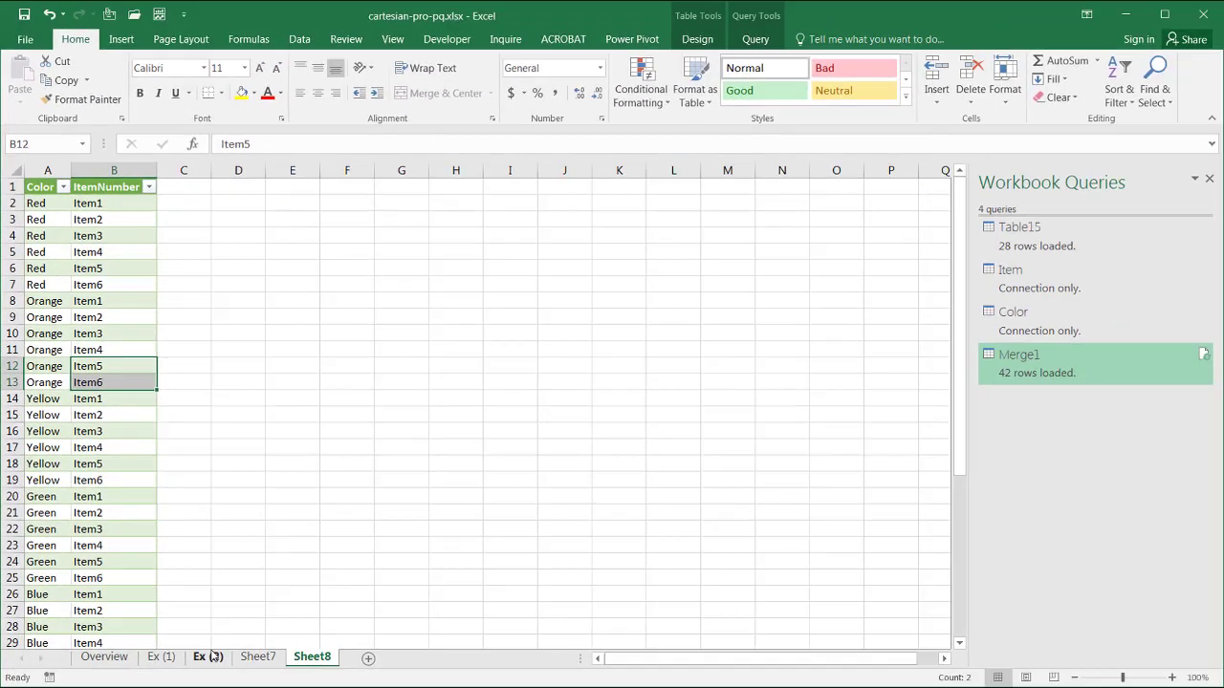
Step: Add Pink below Violet in the Color table on Ex (2)
{"action": "left_click", "coordinate": [209, 657]}
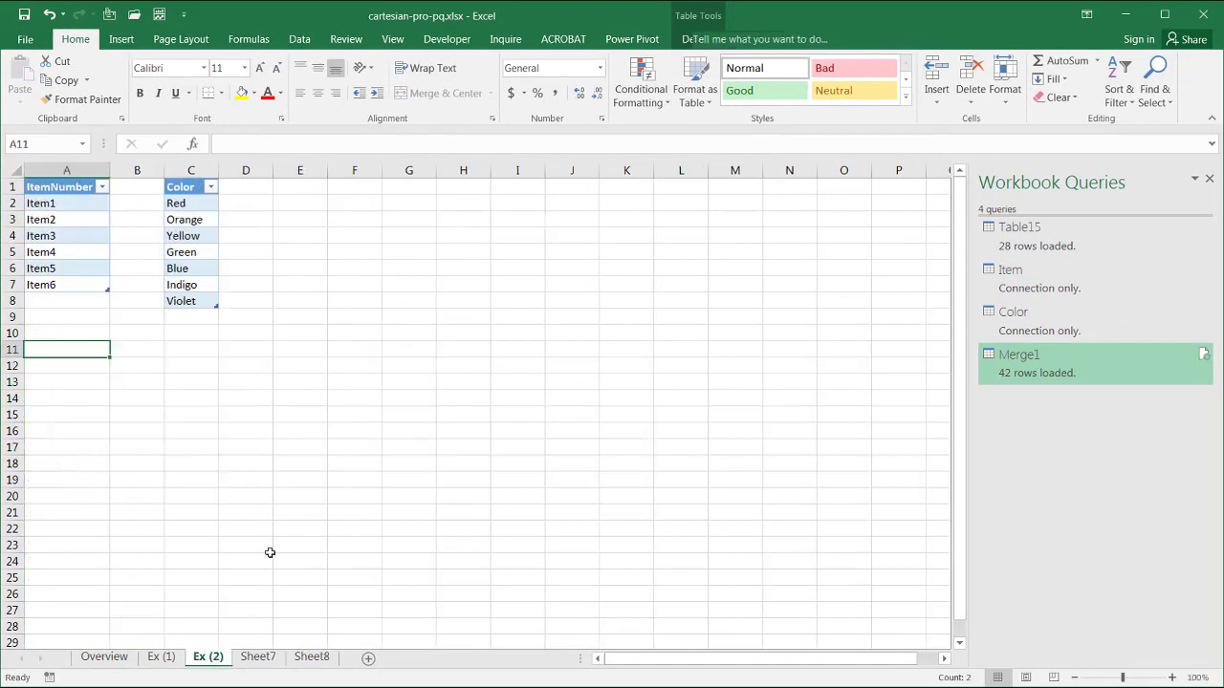
{"action": "left_click", "coordinate": [192, 300]}
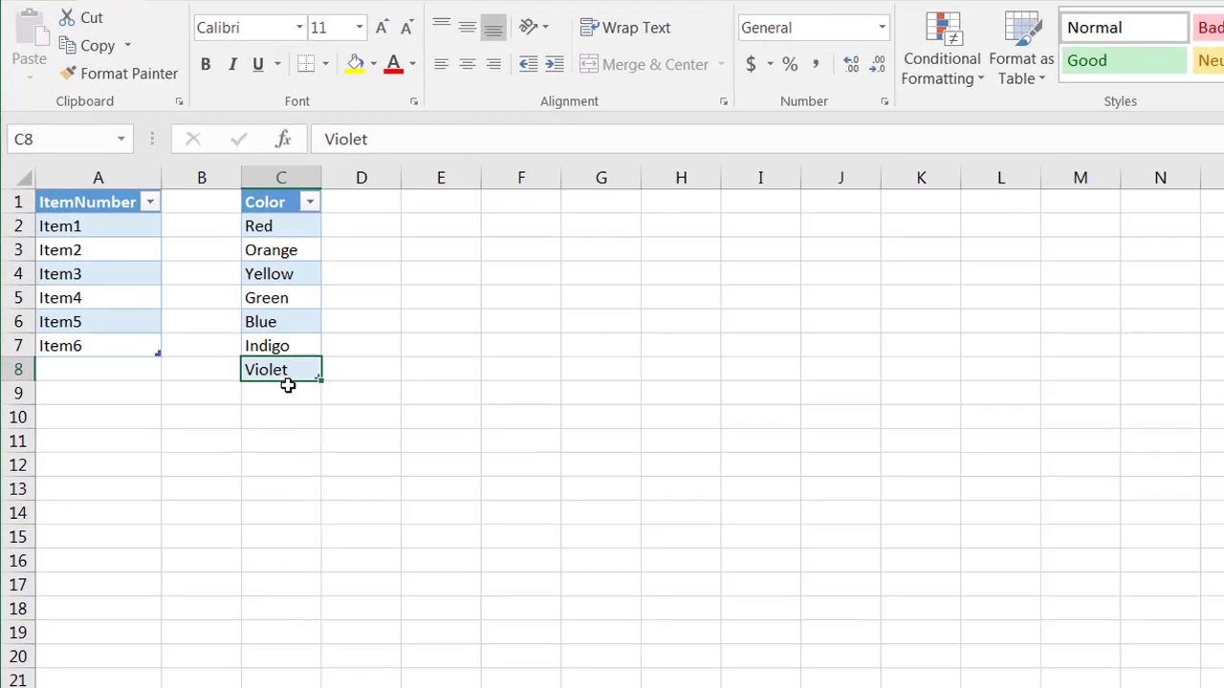
{"action": "left_click", "coordinate": [196, 312]}
{"action": "type", "text": "Pink"}
{"action": "key", "text": "Return"}
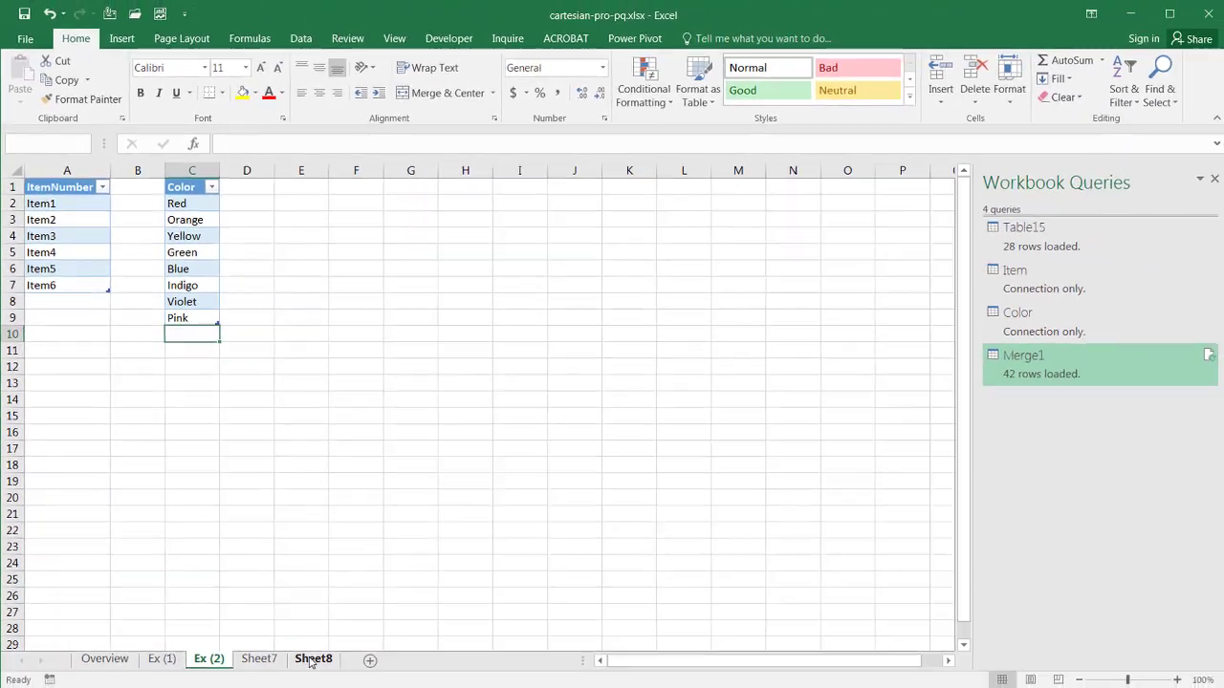
Step: Refresh the Merge1 query for the results table on Sheet8 to include the added color
{"action": "left_click", "coordinate": [311, 659]}
{"action": "right_click", "coordinate": [121, 346]}
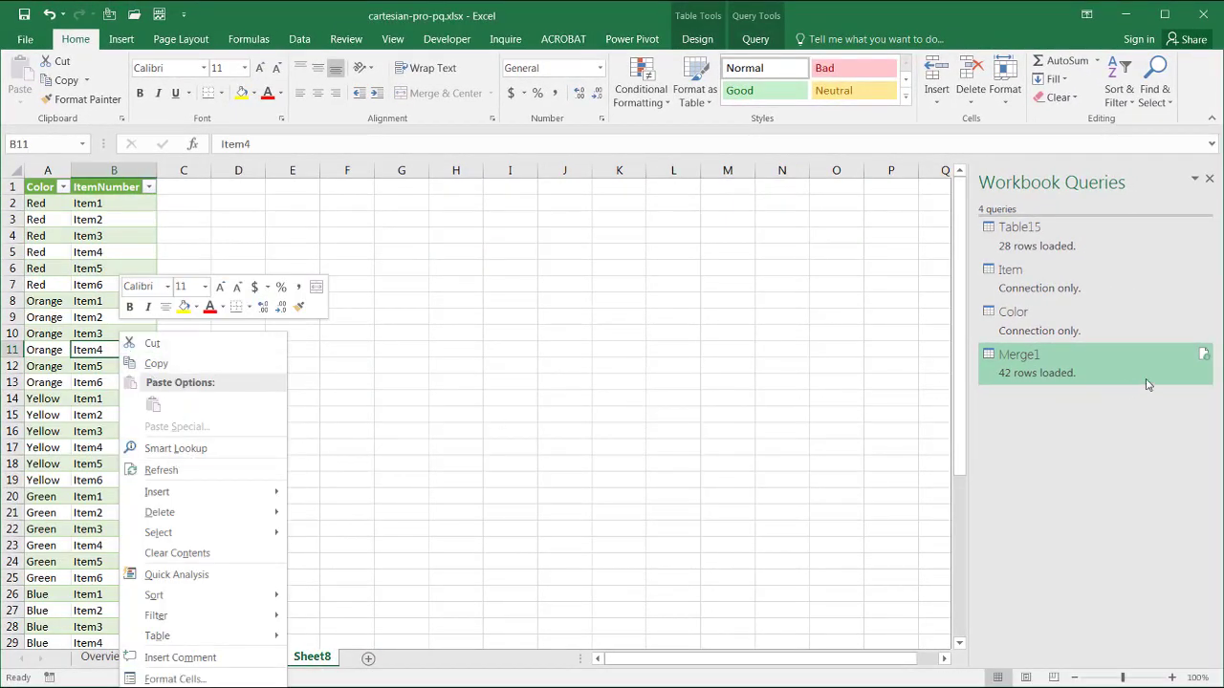
{"action": "left_click", "coordinate": [1208, 356]}
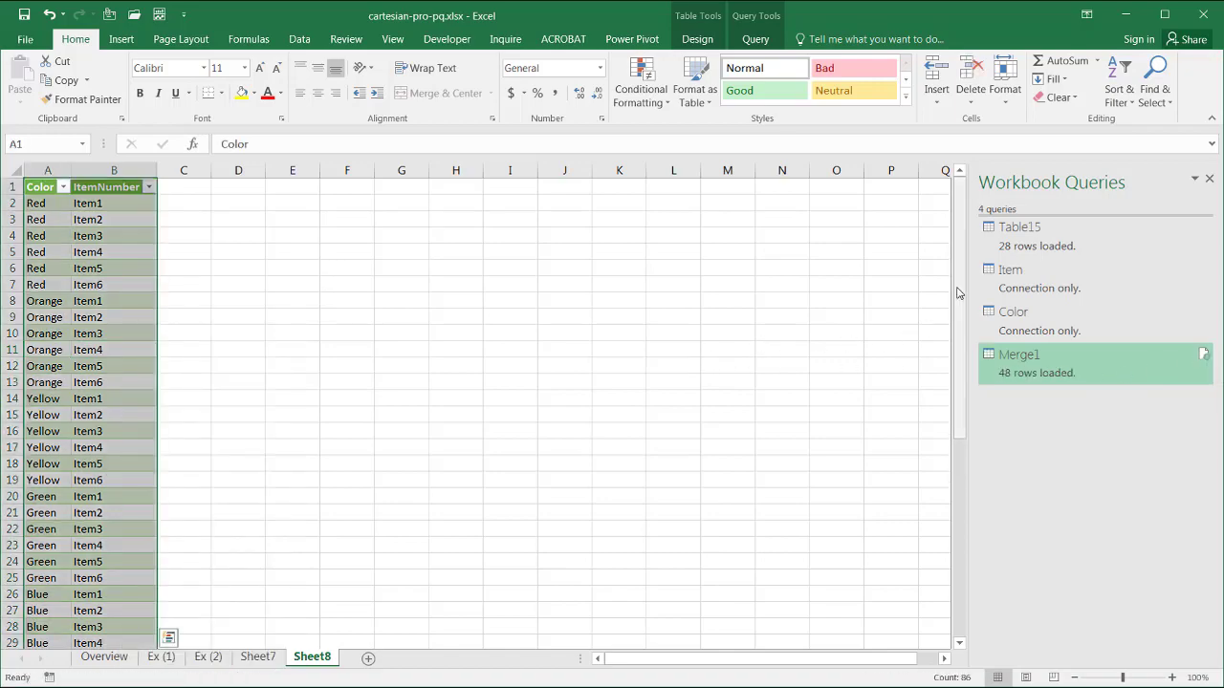
Step: Check the Pink rows for Item1 through Item6 at the end of the merged table on Sheet8
{"action": "left_click_drag", "start_coordinate": [959, 293], "coordinate": [959, 459]}
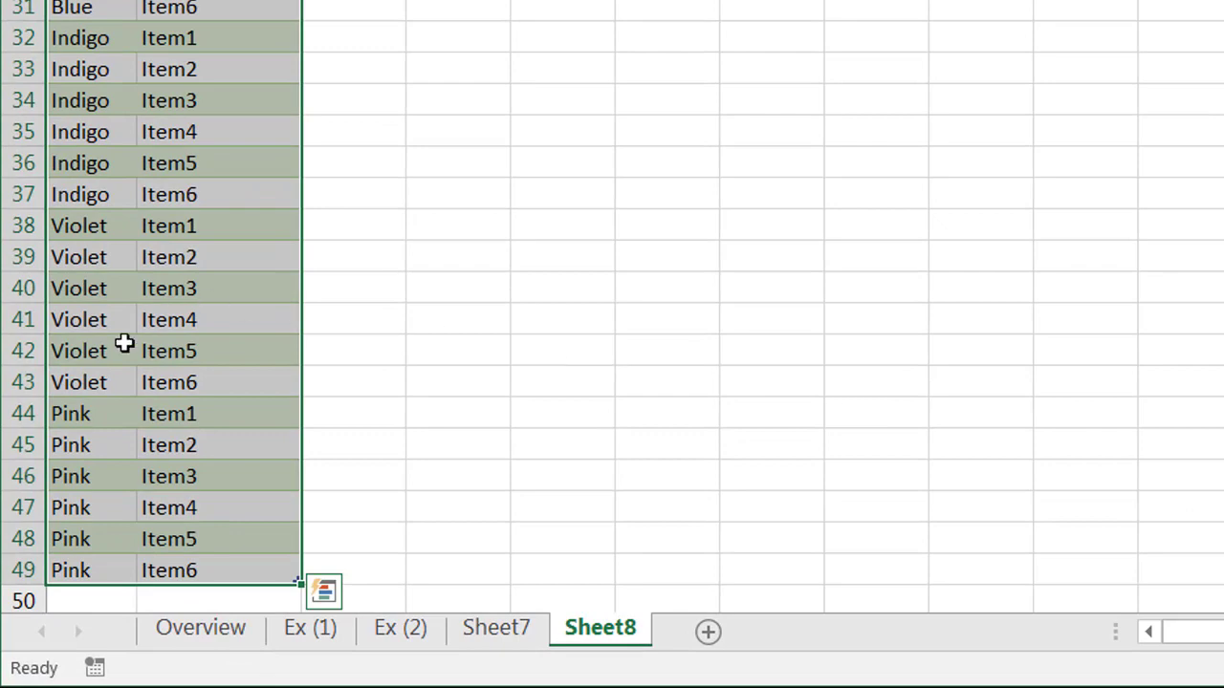
{"action": "left_click_drag", "start_coordinate": [115, 414], "coordinate": [235, 571]}
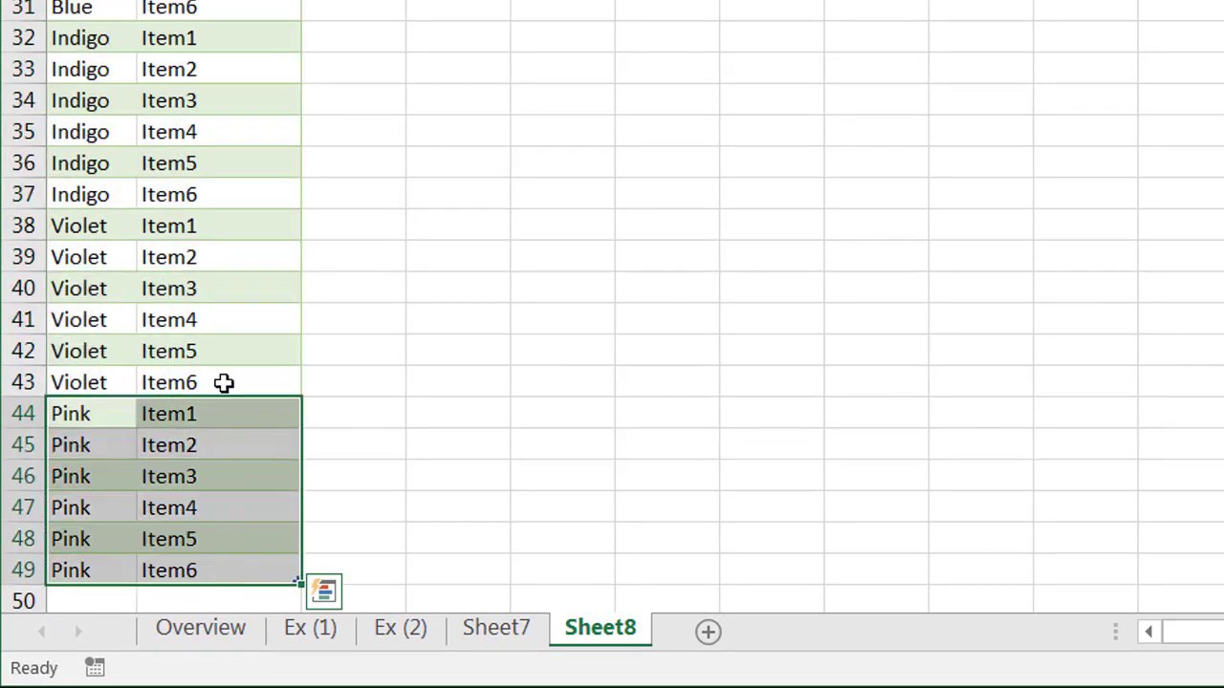
Step: Add Pink below Violet in the Color table on Ex (1) and fill Item1 through Item4 down from the Violet row
{"action": "left_click", "coordinate": [314, 631]}
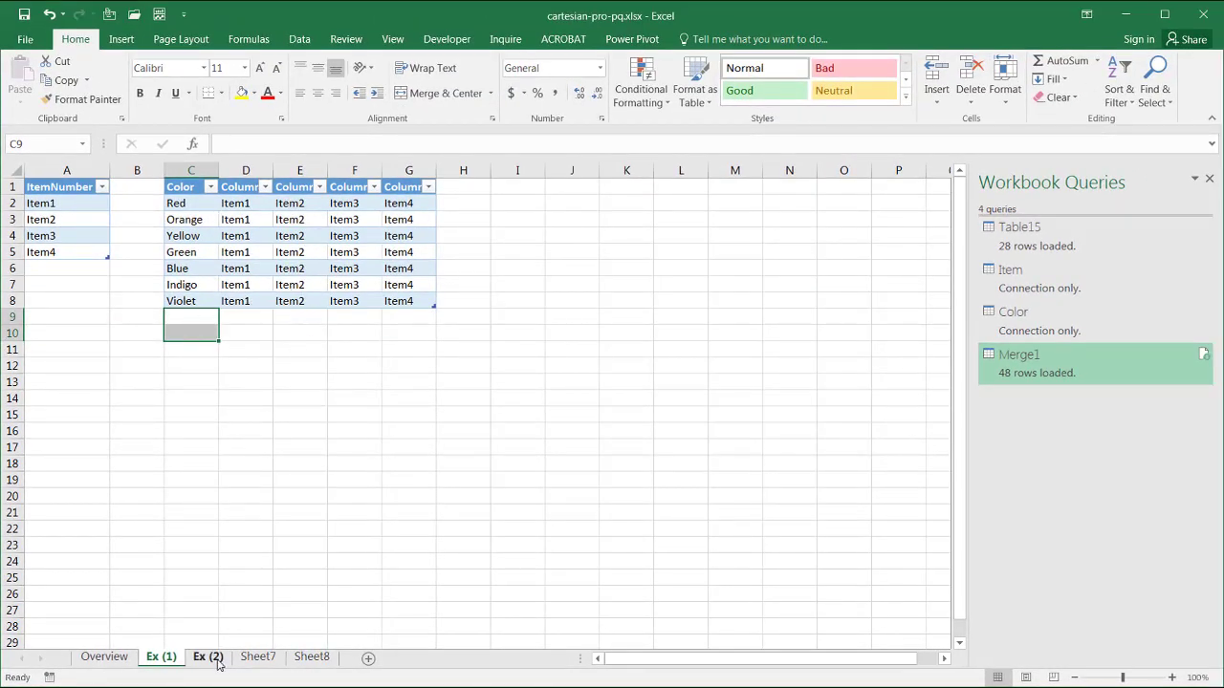
{"action": "mouse_move", "coordinate": [1018, 231]}
{"action": "left_click", "coordinate": [198, 316]}
{"action": "type", "text": "Pin"}
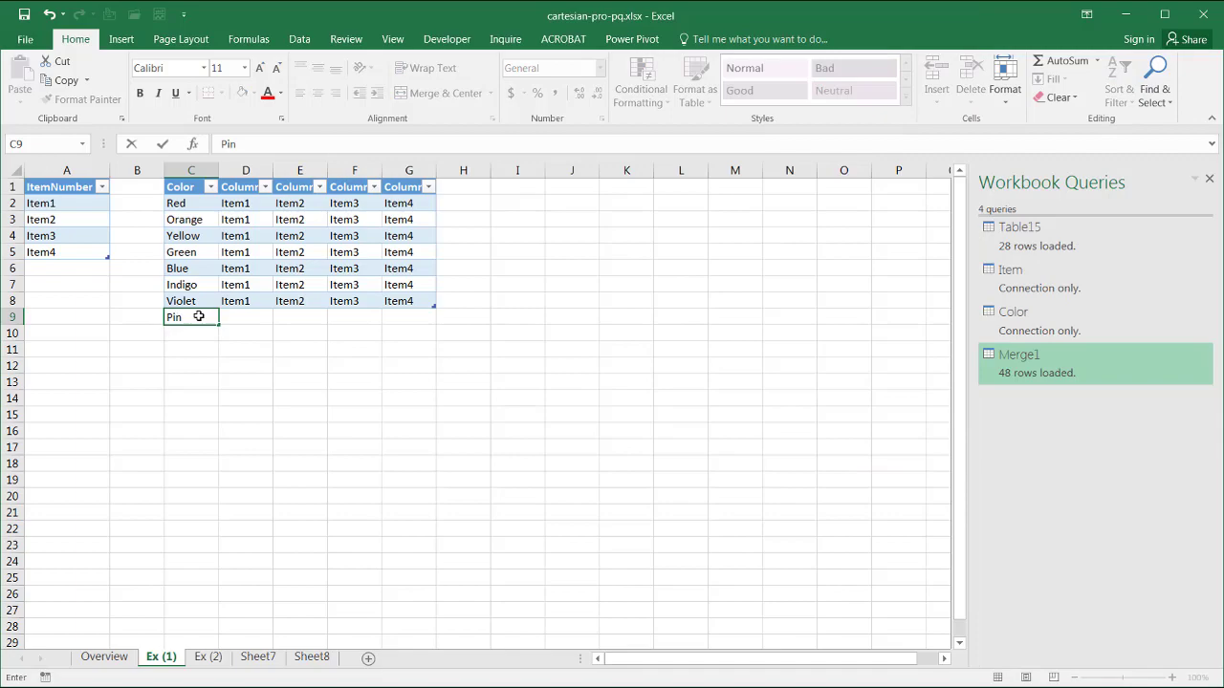
{"action": "type", "text": "k"}
{"action": "left_click_drag", "start_coordinate": [246, 301], "coordinate": [379, 300]}
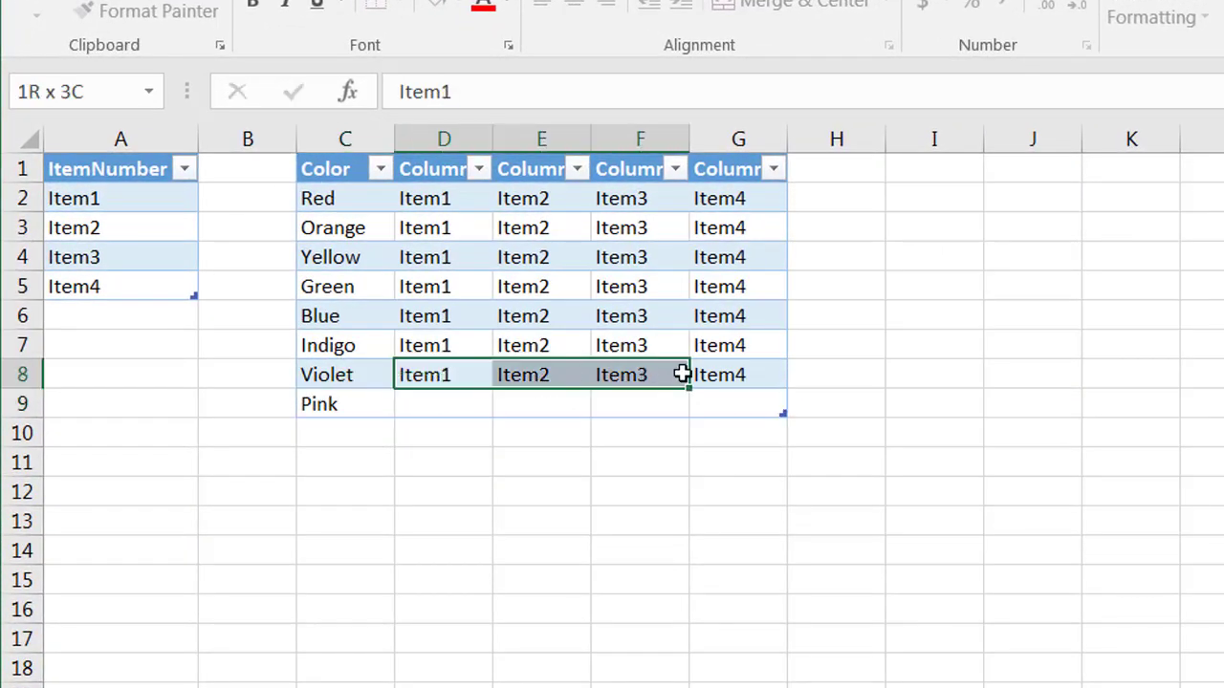
{"action": "left_click_drag", "start_coordinate": [680, 375], "coordinate": [716, 410]}
{"action": "key", "text": "ctrl+d"}
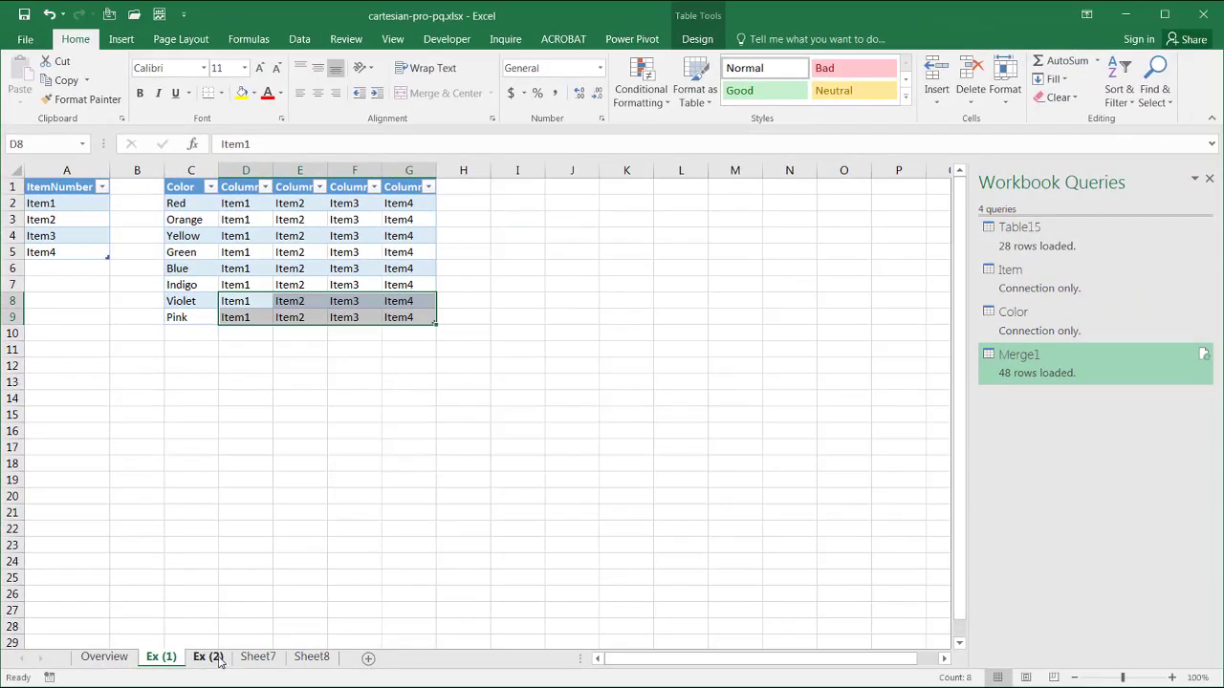
Step: Refresh the Table15 query results on Sheet7 and check the Pink rows at the end of the table
{"action": "left_click", "coordinate": [216, 660]}
{"action": "left_click", "coordinate": [258, 659]}
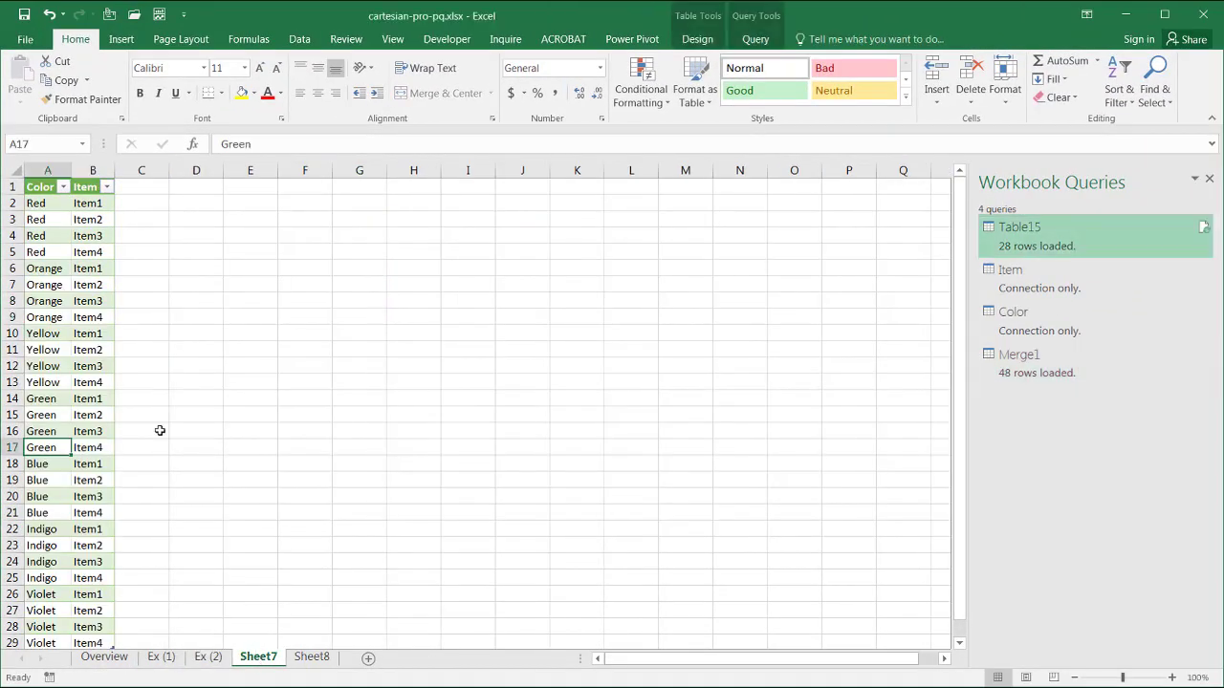
{"action": "right_click", "coordinate": [76, 331]}
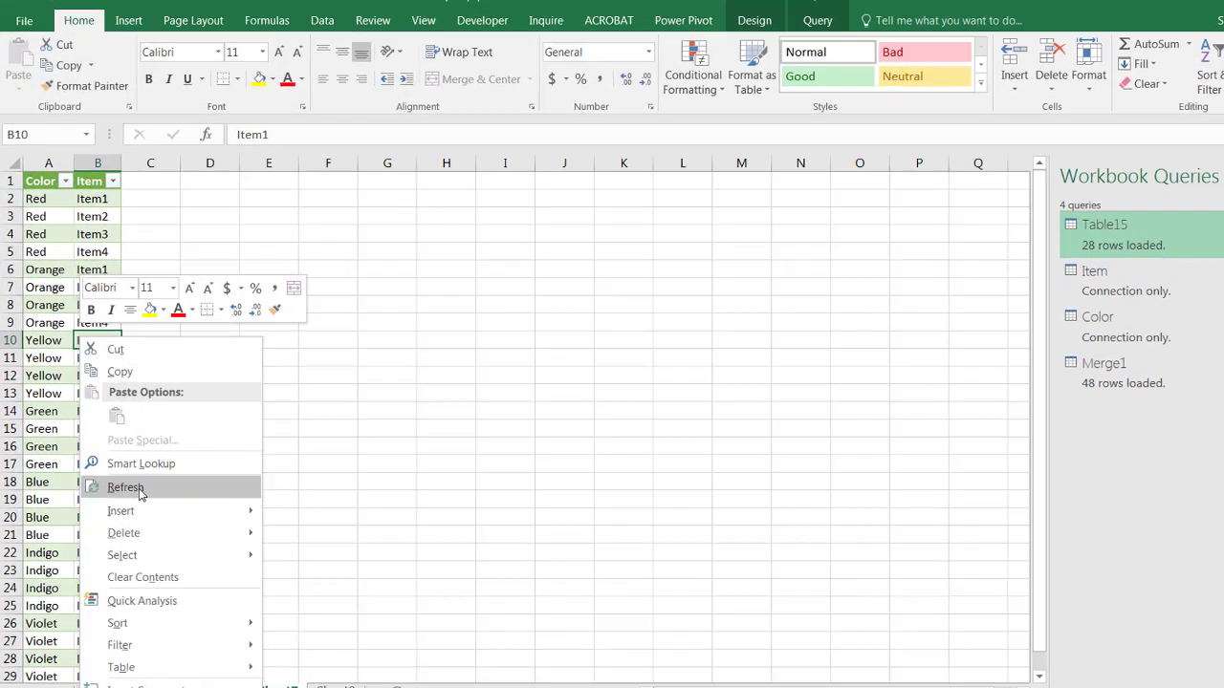
{"action": "left_click", "coordinate": [126, 487]}
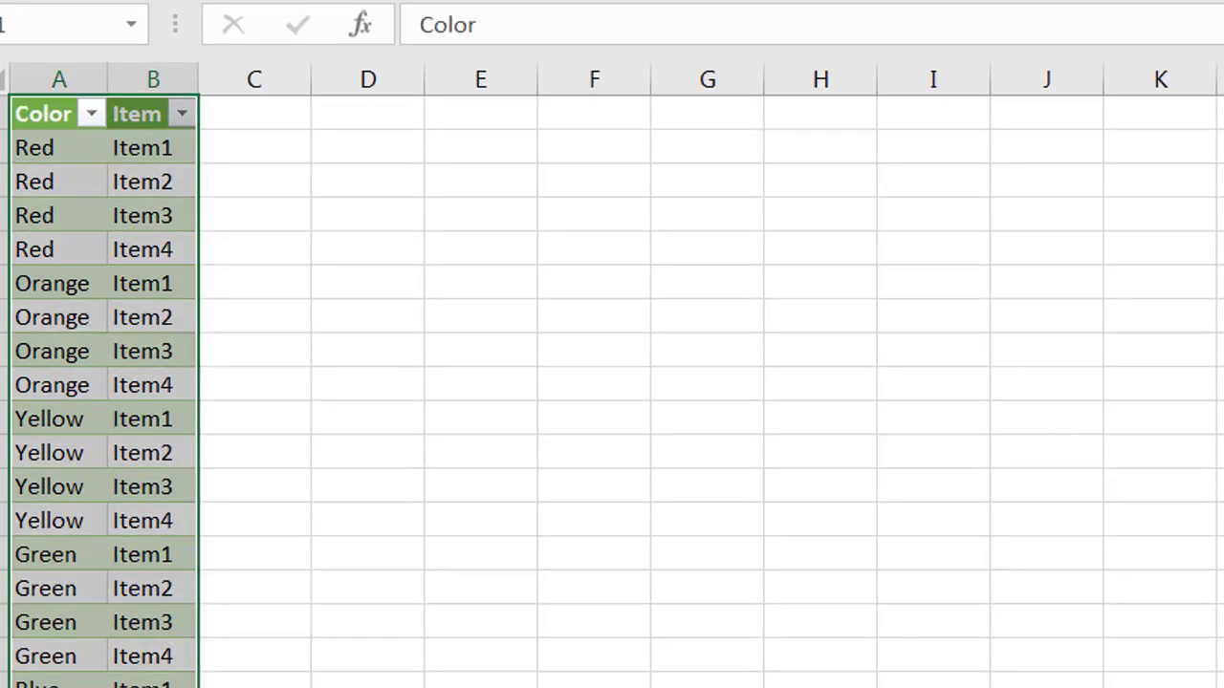
{"action": "scroll", "coordinate": [330, 401], "scroll_direction": "down", "scroll_amount": 2}
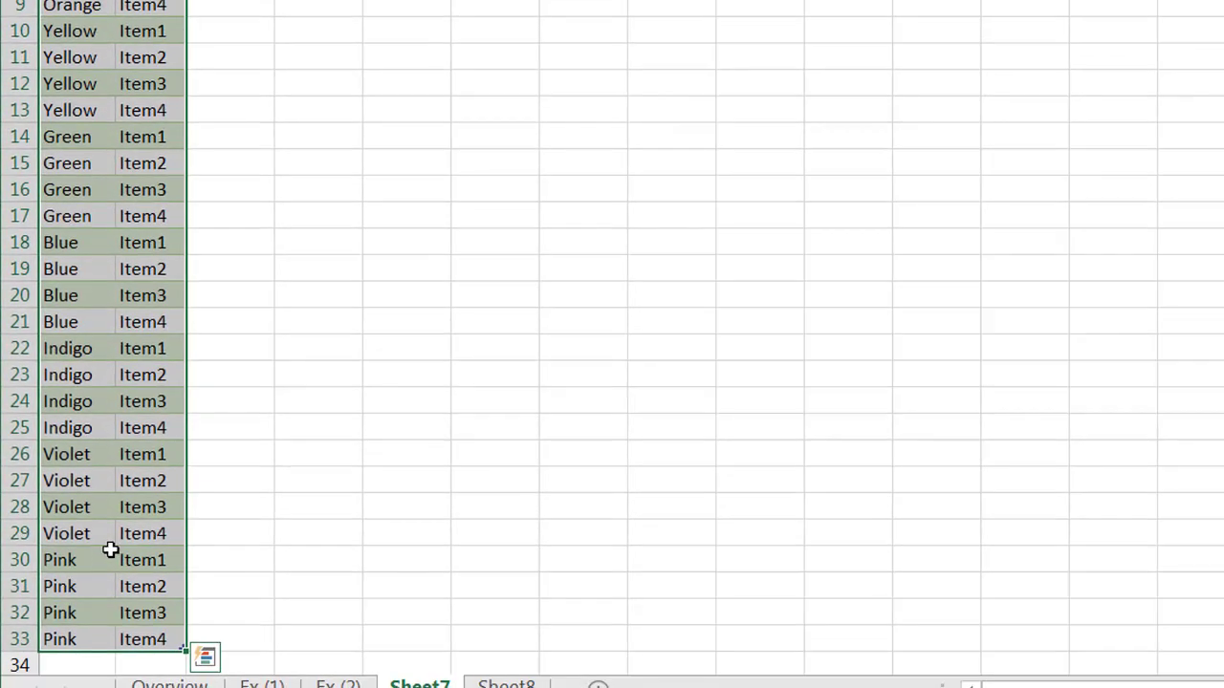
{"action": "left_click_drag", "start_coordinate": [105, 573], "coordinate": [97, 649]}
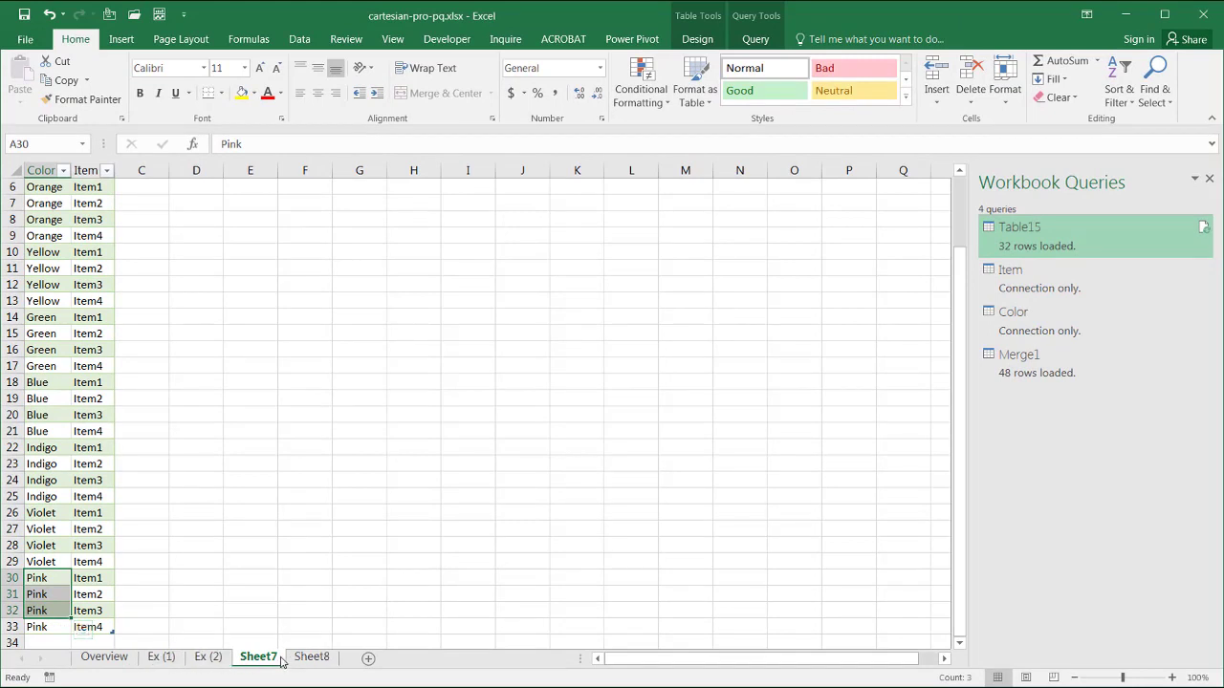
Step: Review the ItemNumber and Color source lists on Ex (2) and their combined results on Sheet8
{"action": "left_click", "coordinate": [211, 658]}
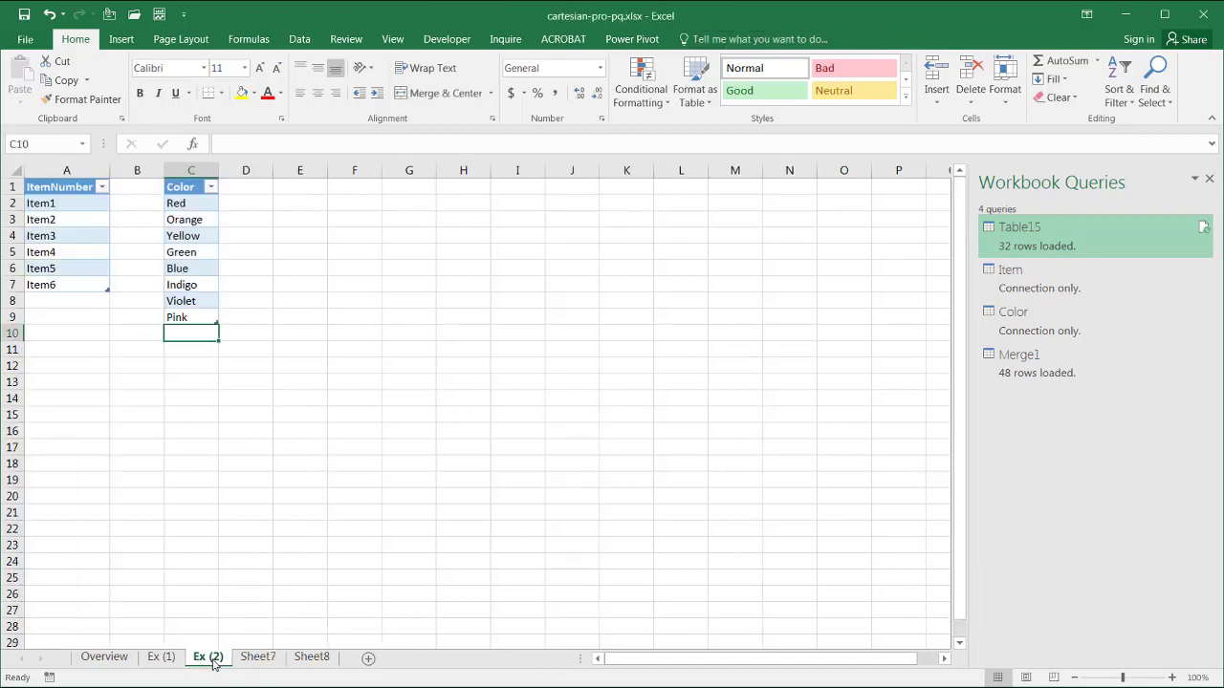
{"action": "left_click", "coordinate": [310, 657]}
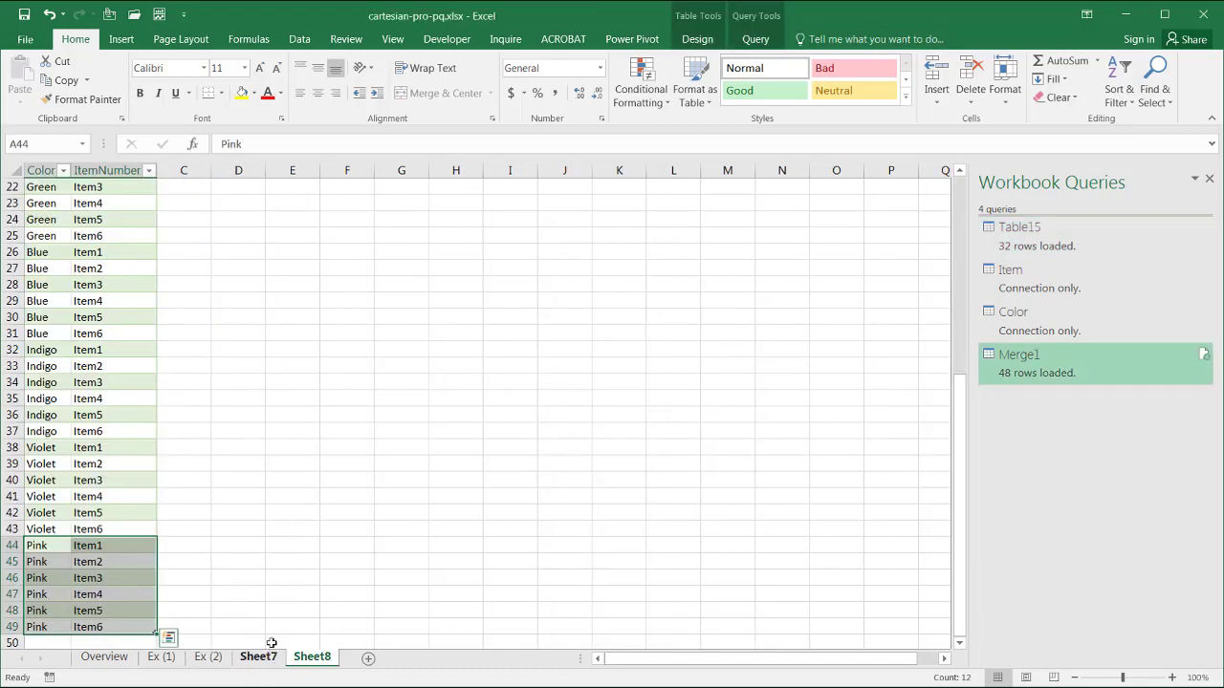